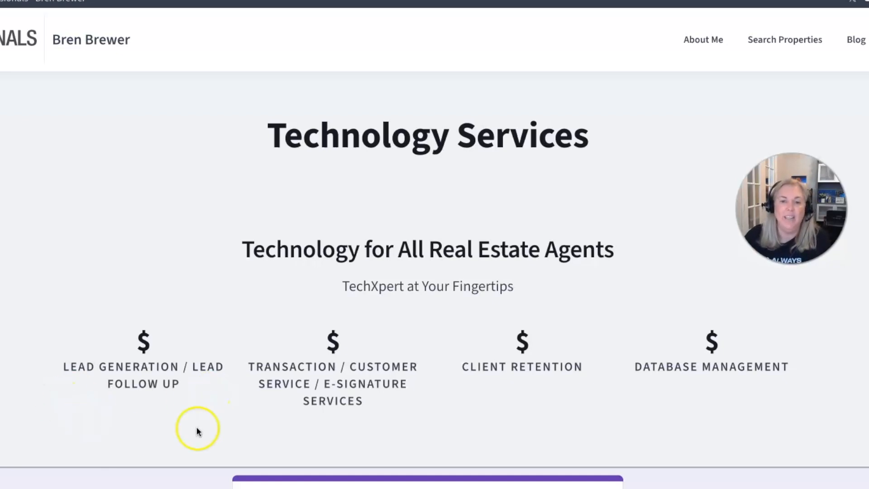
# Step: Move from the Command & DocuSign workflow article through DocuSign Rooms to the HAR.com Members Only Portal
pyautogui.scroll(-8, 200, 427)
pyautogui.scroll(10, 278, 376)
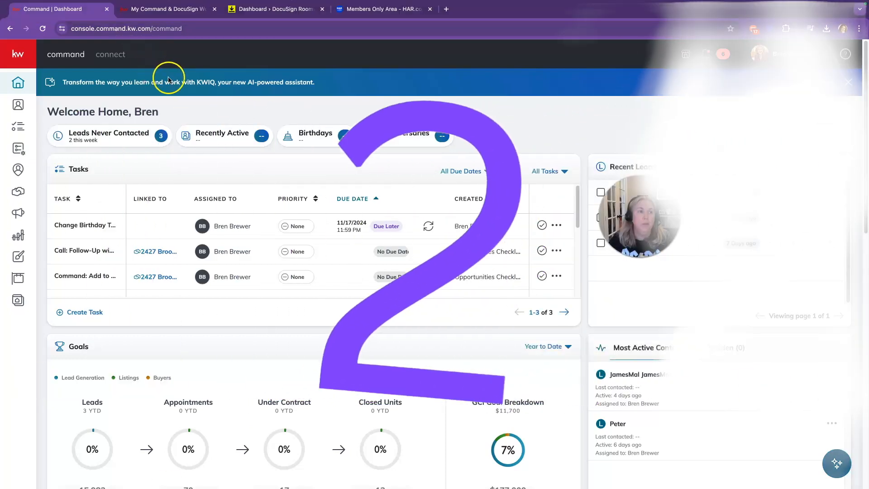
pyautogui.click(160, 11)
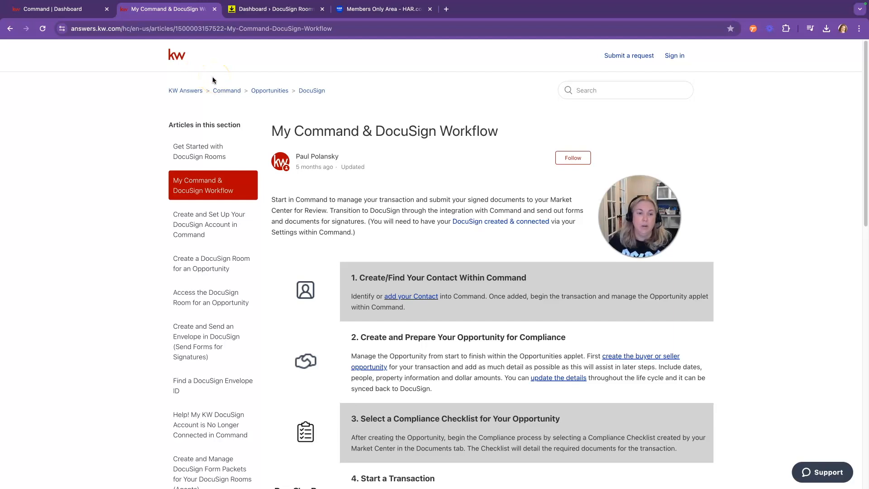
pyautogui.click(272, 9)
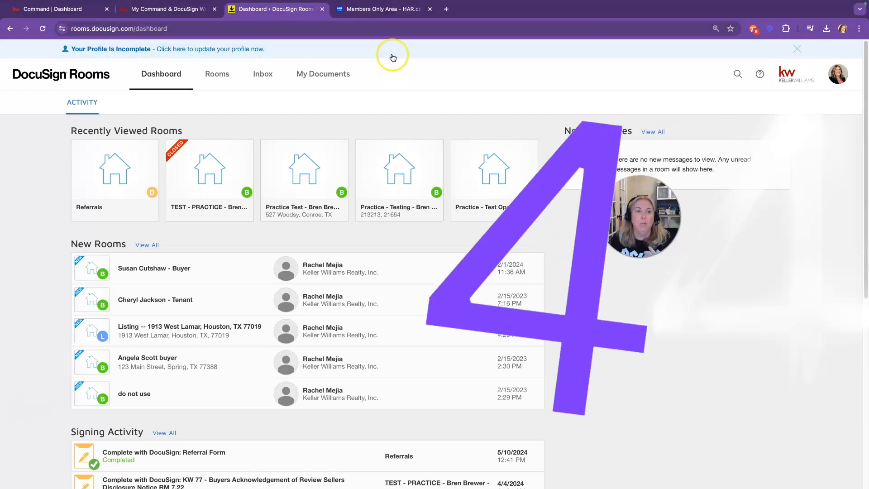
pyautogui.click(388, 10)
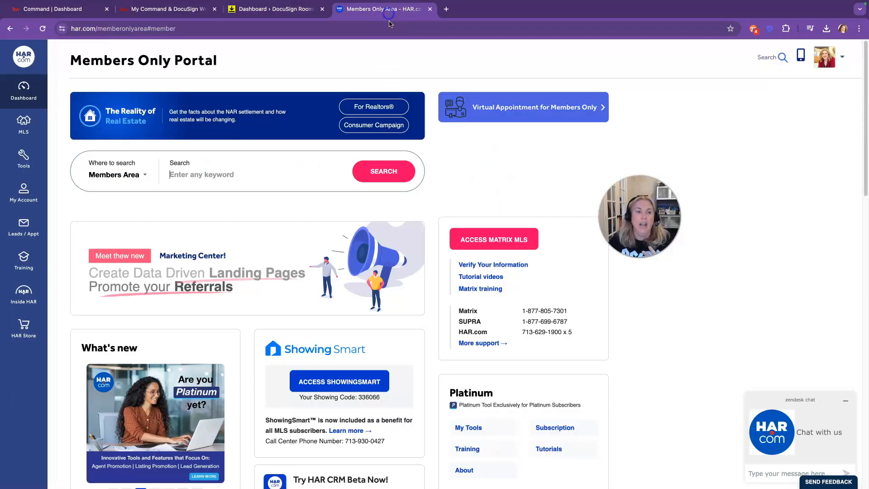
pyautogui.click(482, 234)
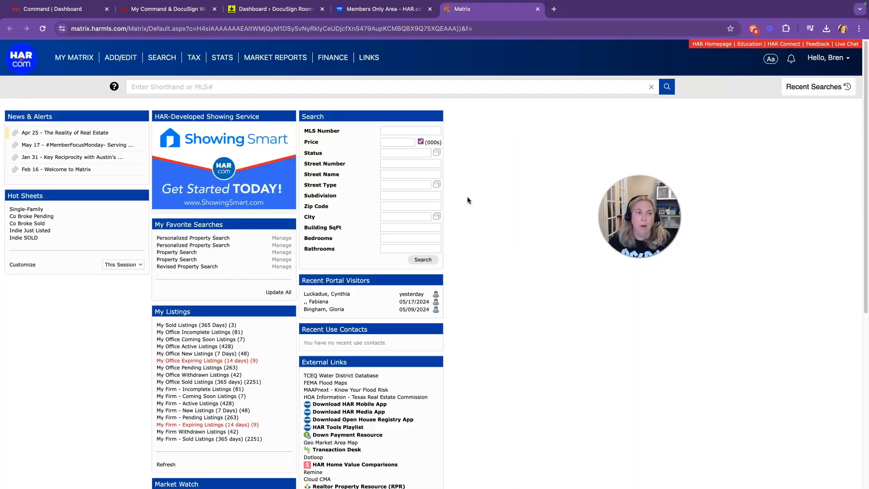
pyautogui.click(162, 57)
pyautogui.moveTo(168, 69)
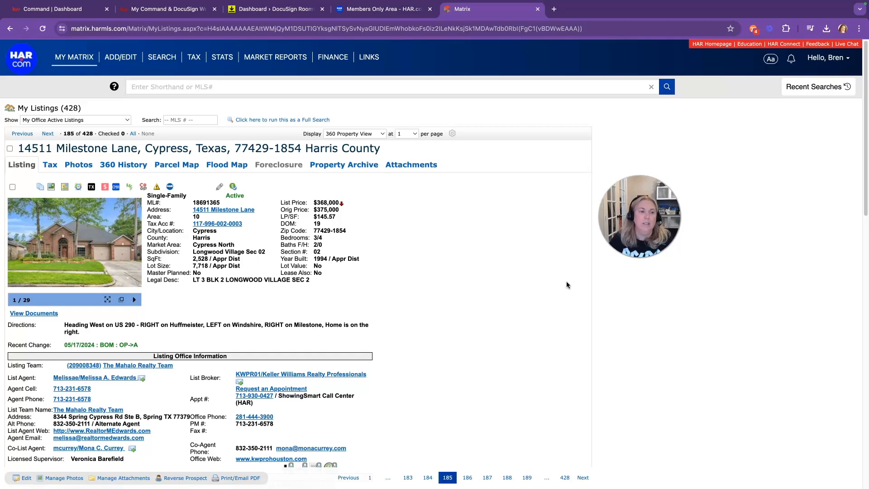
pyautogui.click(413, 167)
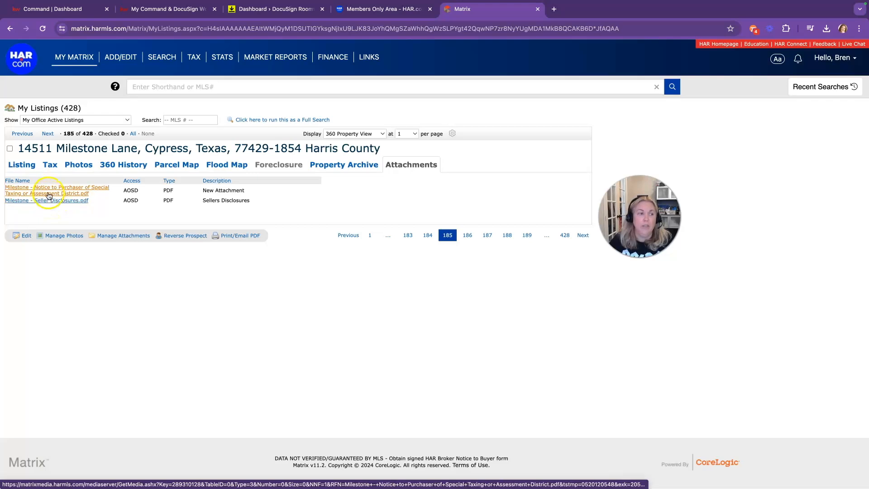
# Step: Download the special taxing district notice PDF, then go back to the Matrix listing tab
pyautogui.click(49, 192)
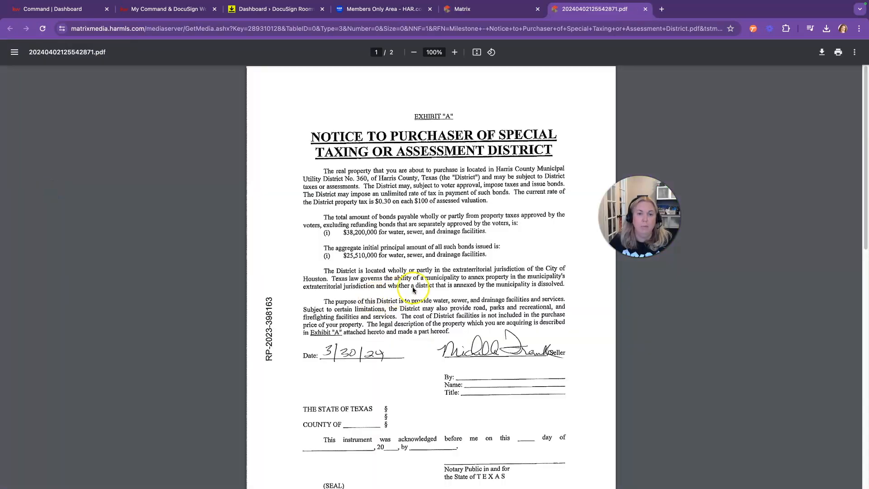
pyautogui.click(821, 52)
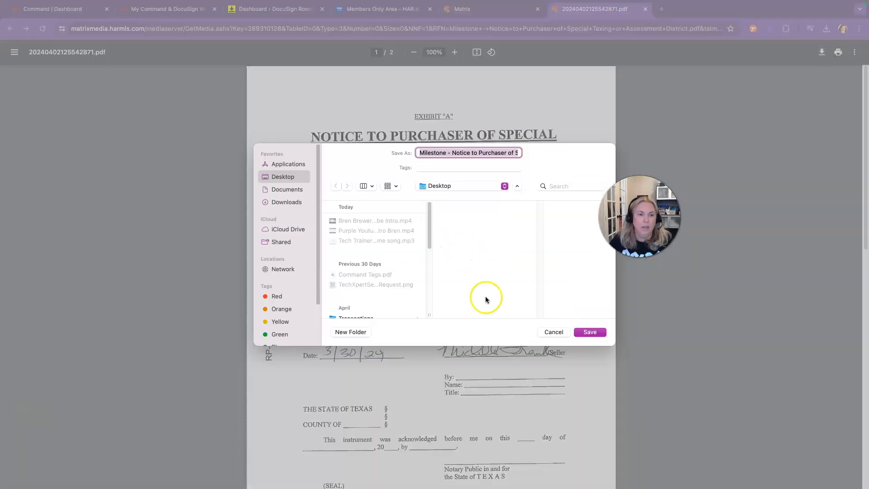
pyautogui.press('Return')
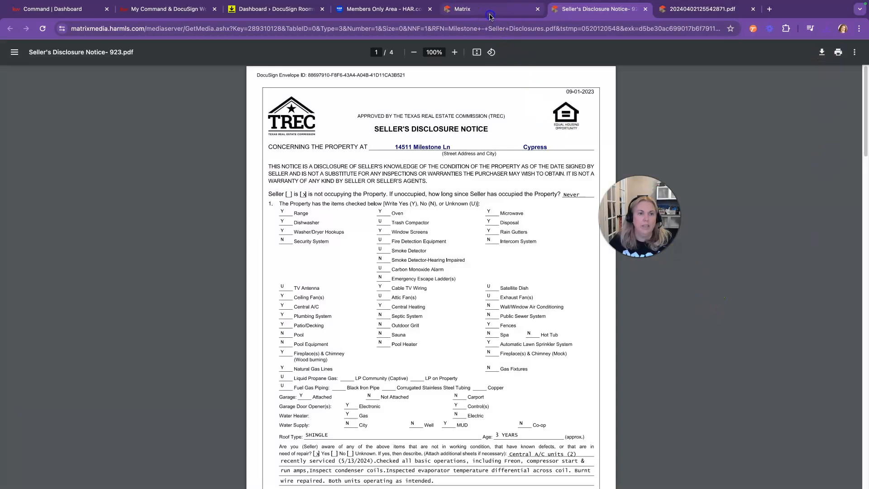
pyautogui.click(490, 13)
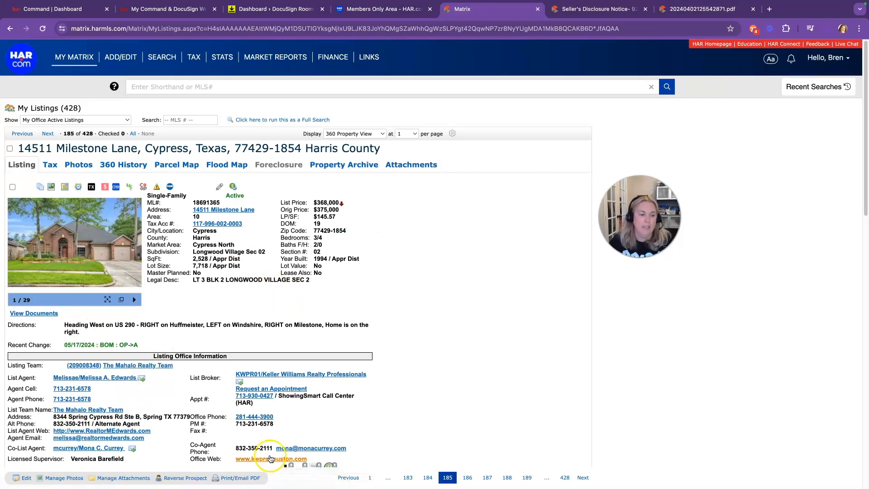
# Step: Print the listing's Agent Full report to a PDF named MLS and return to the listing details
pyautogui.click(237, 478)
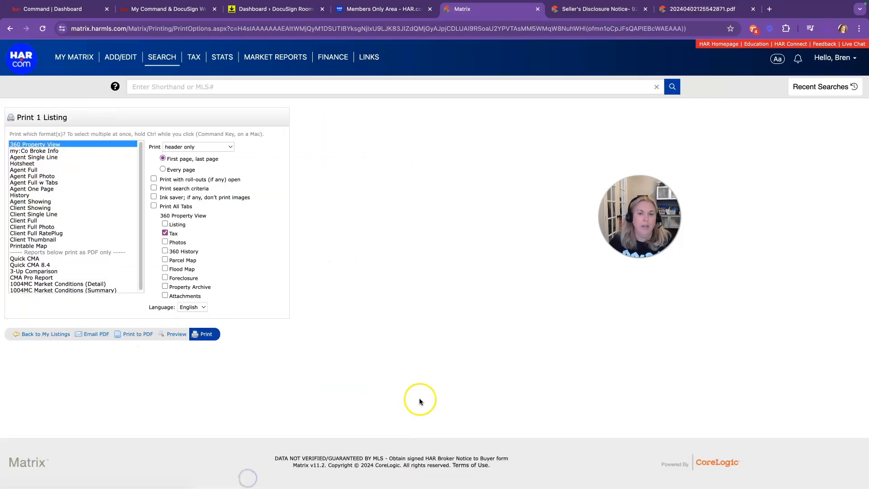
pyautogui.click(45, 170)
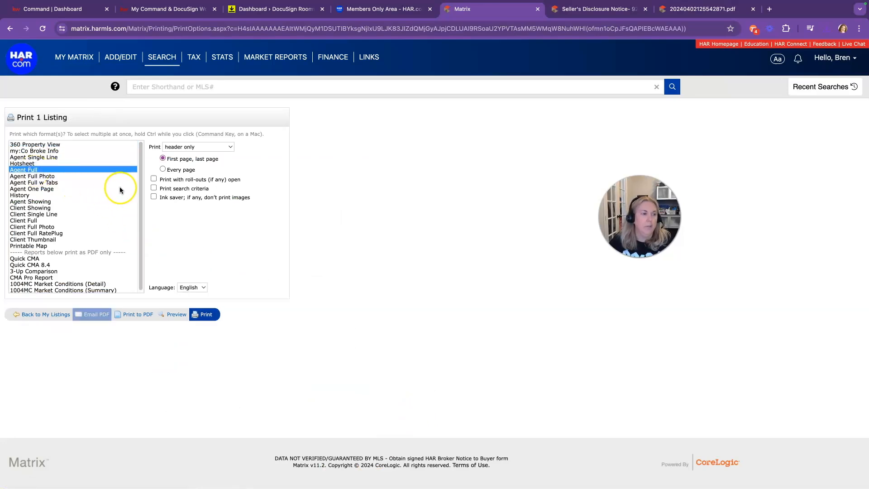
pyautogui.click(175, 314)
pyautogui.scroll(-10, 441, 302)
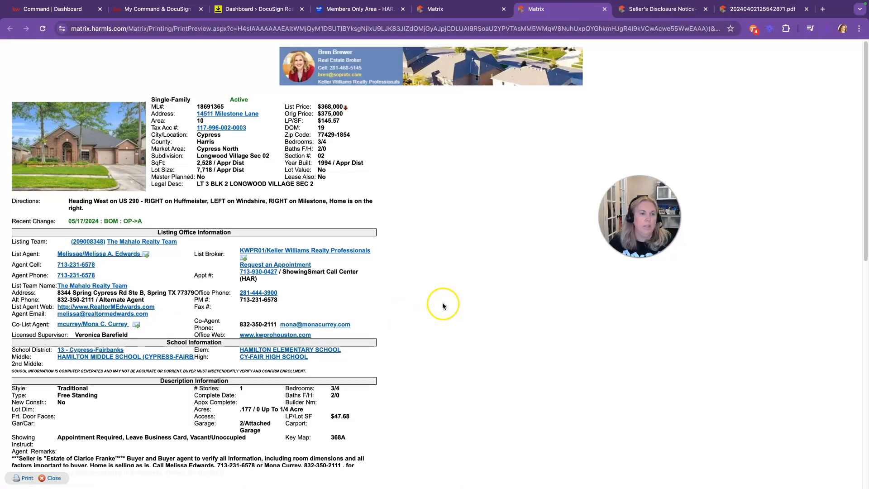
pyautogui.scroll(10, 442, 302)
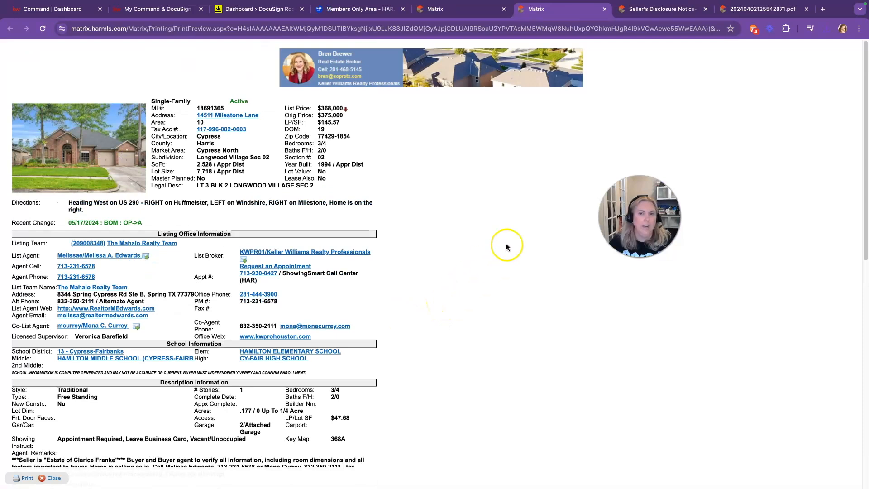
pyautogui.click(28, 478)
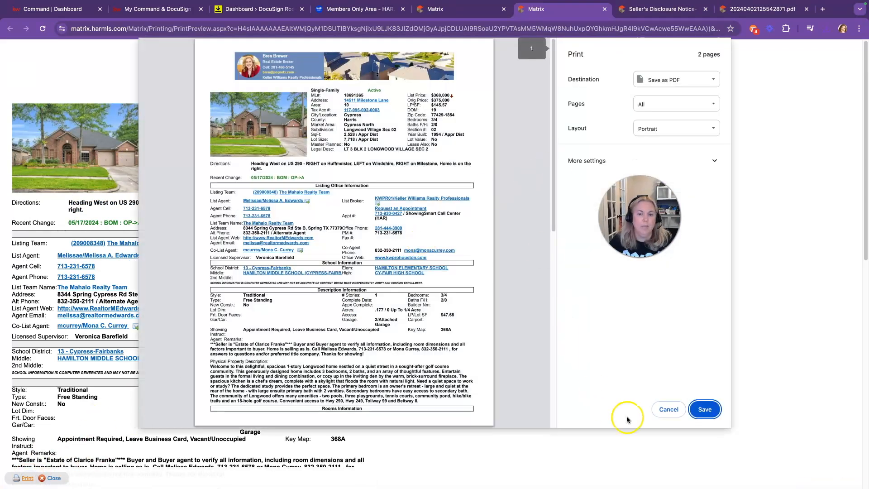
pyautogui.click(704, 409)
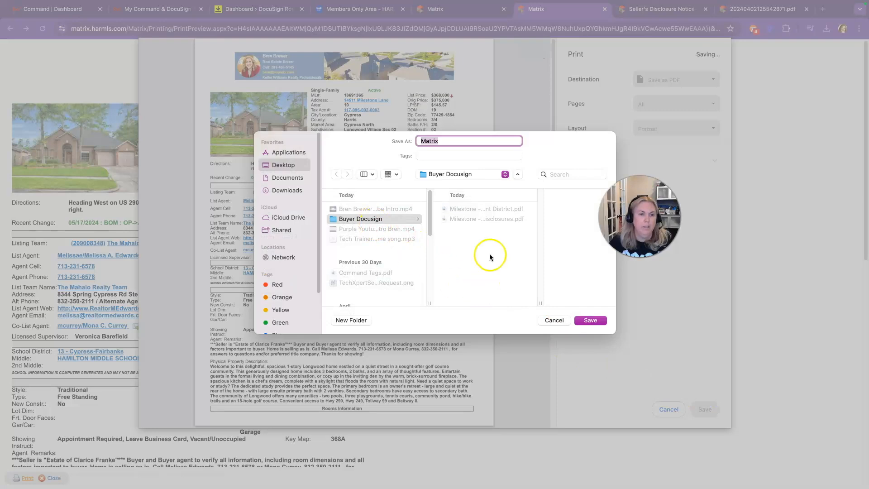
pyautogui.write('MLS')
pyautogui.press('Return')
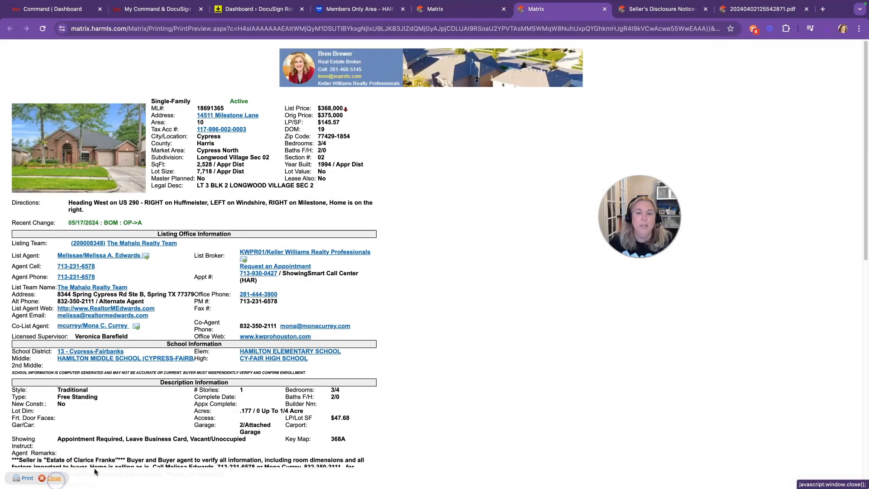
pyautogui.click(58, 479)
pyautogui.click(39, 314)
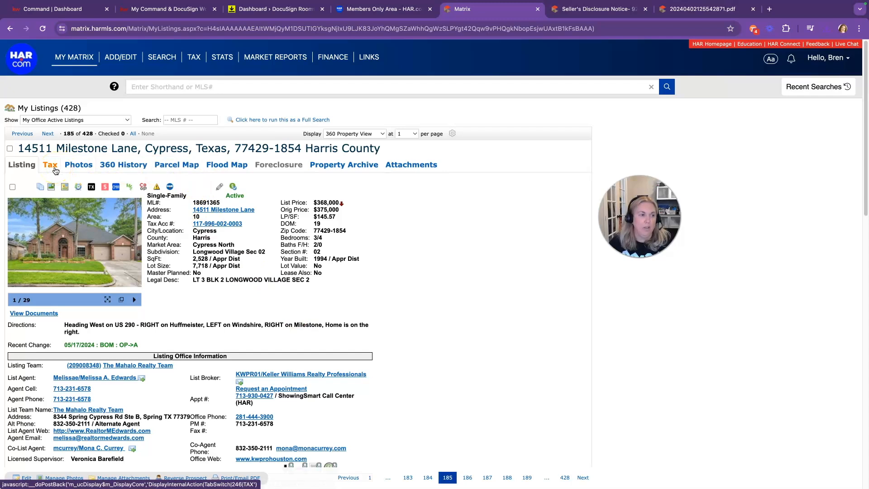
# Step: Print the listing's Tax page to a PDF named Tax and close the preview
pyautogui.click(55, 170)
pyautogui.click(236, 478)
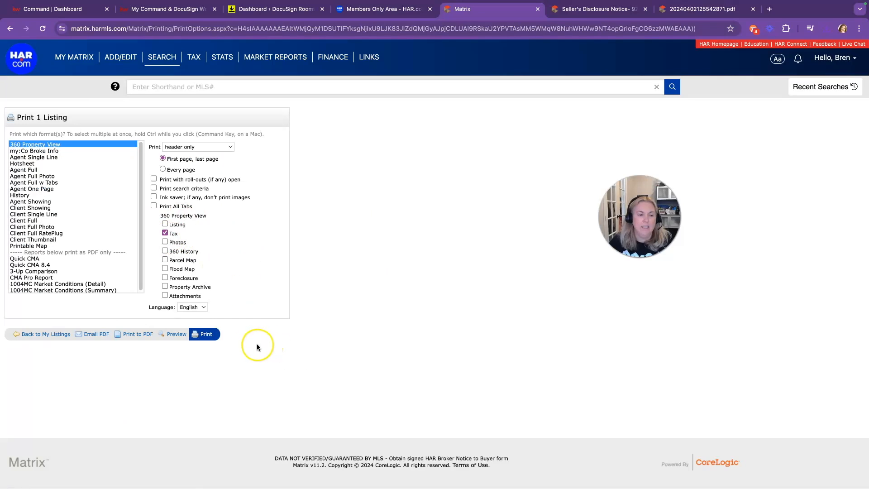
pyautogui.click(212, 336)
pyautogui.scroll(-1, 405, 357)
pyautogui.scroll(-4, 406, 357)
pyautogui.scroll(5, 406, 357)
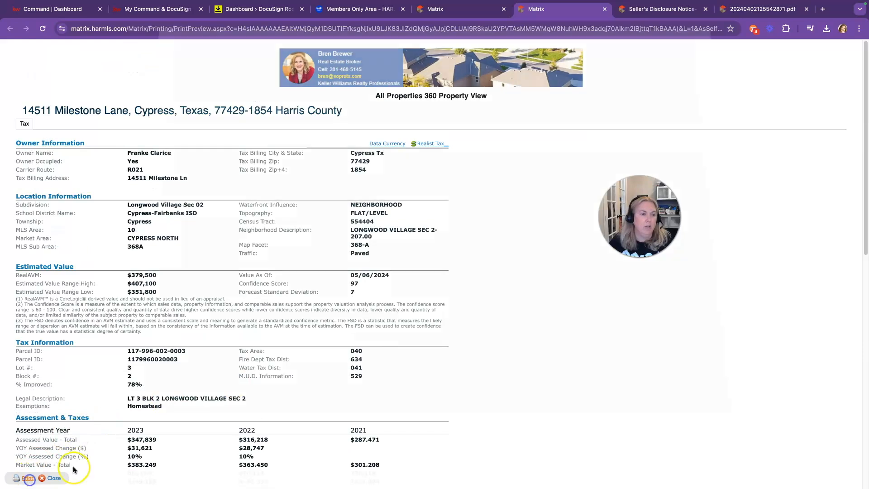
pyautogui.click(28, 478)
pyautogui.click(705, 410)
pyautogui.write('Tax')
pyautogui.press('Return')
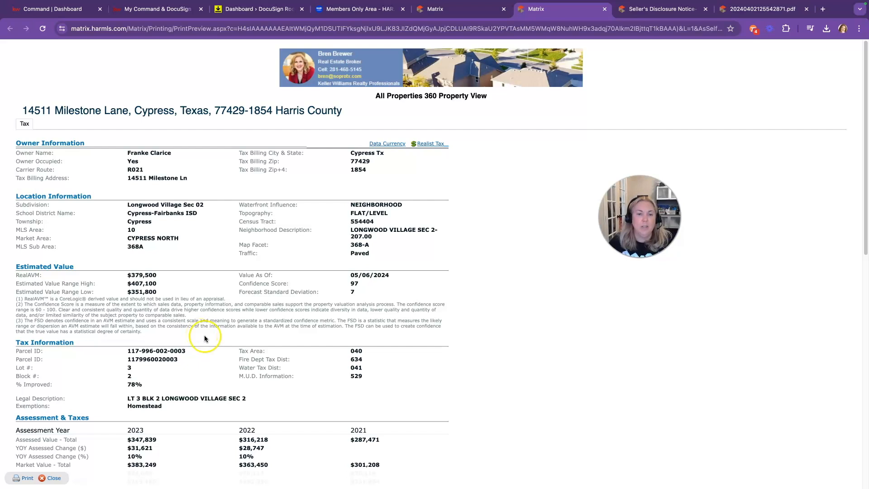
pyautogui.click(51, 477)
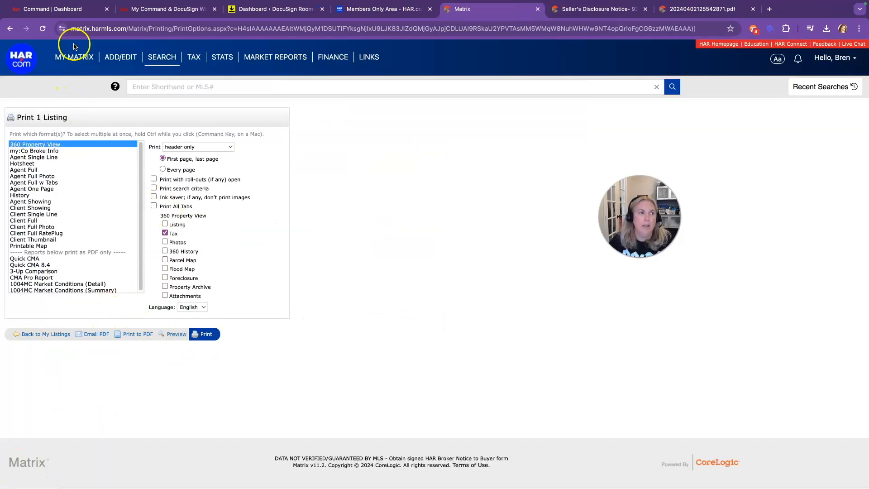
# Step: From the Command dashboard's account menu, open Settings to see the connected DocuSign and Dotloop apps
pyautogui.click(78, 16)
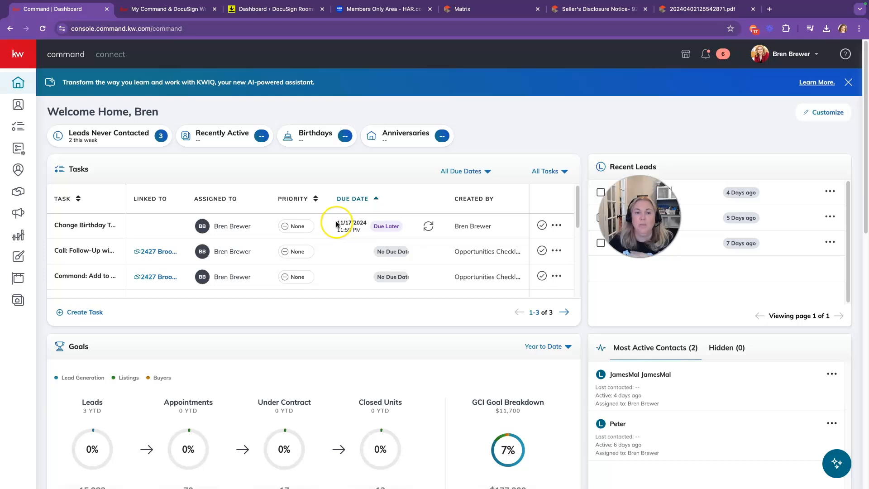
pyautogui.click(790, 54)
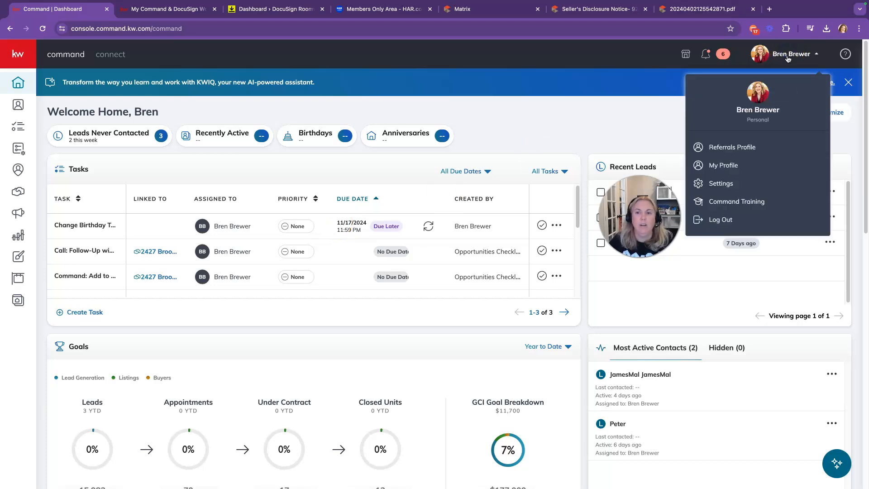
pyautogui.click(740, 186)
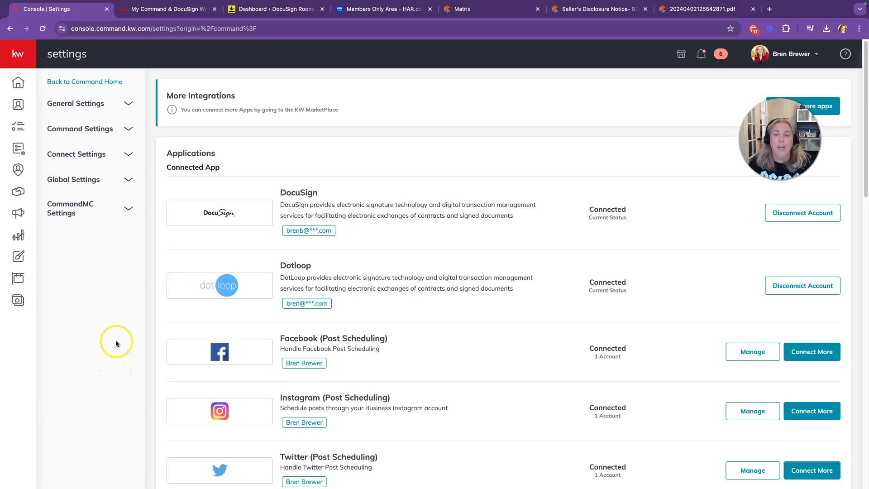
# Step: In DocuSign Rooms, open the account preferences' integration settings
pyautogui.click(261, 10)
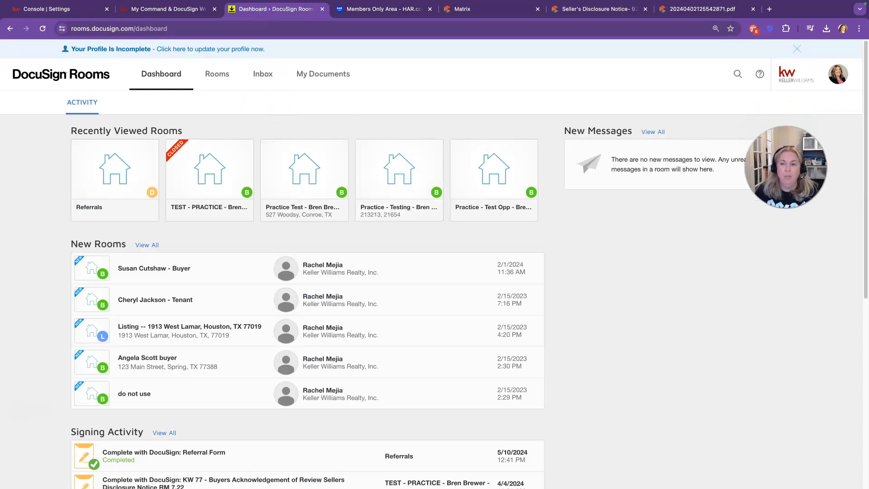
pyautogui.click(838, 75)
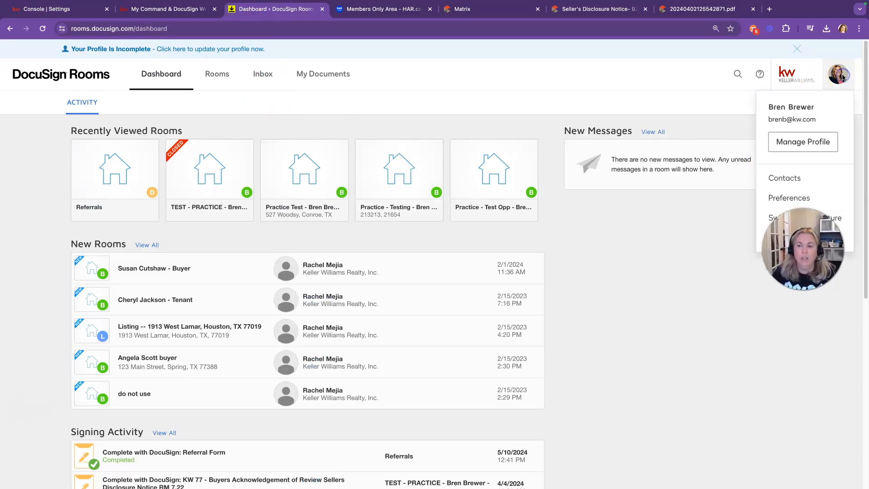
pyautogui.click(776, 200)
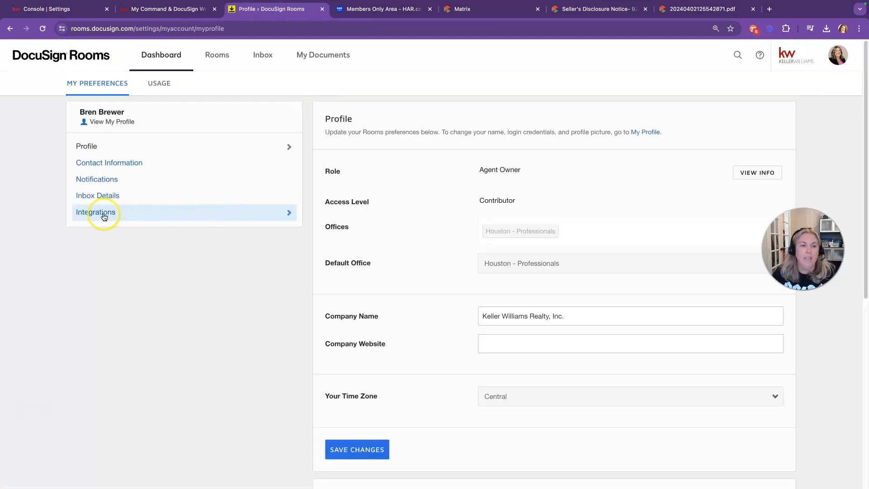
pyautogui.click(104, 216)
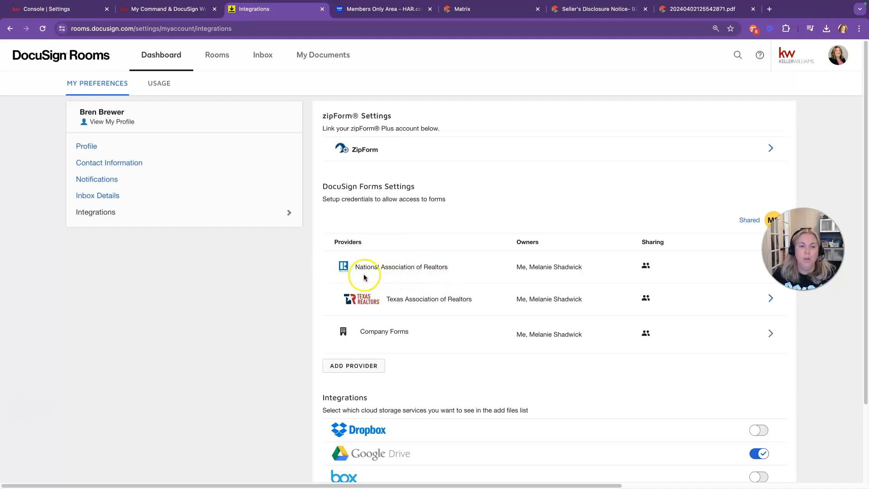
# Step: Check the forms provider options, close the picker, and return to the workflow article
pyautogui.click(356, 366)
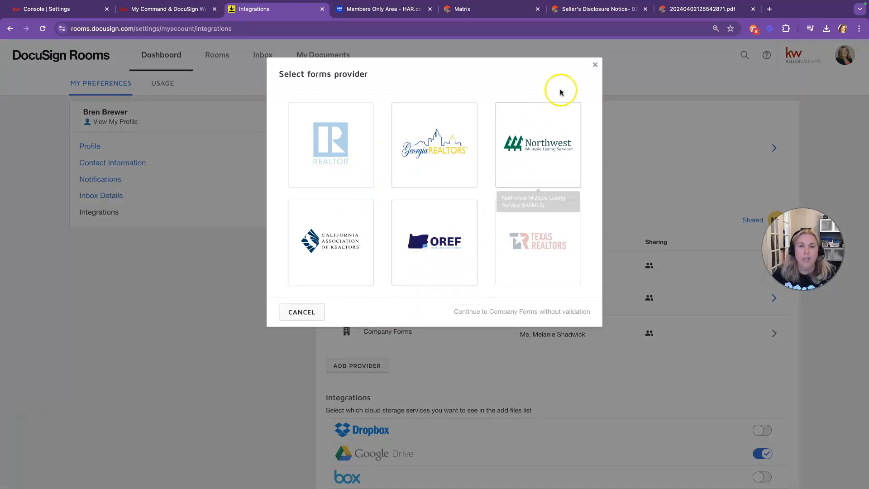
pyautogui.click(595, 65)
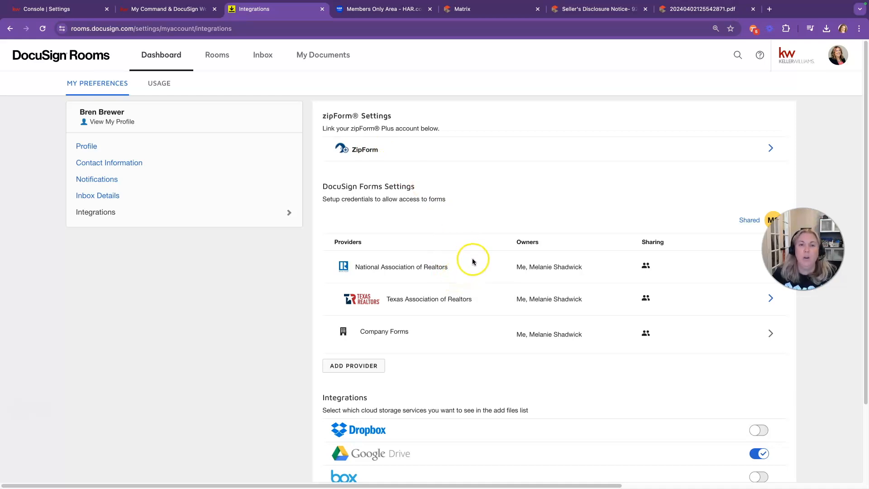
pyautogui.click(186, 14)
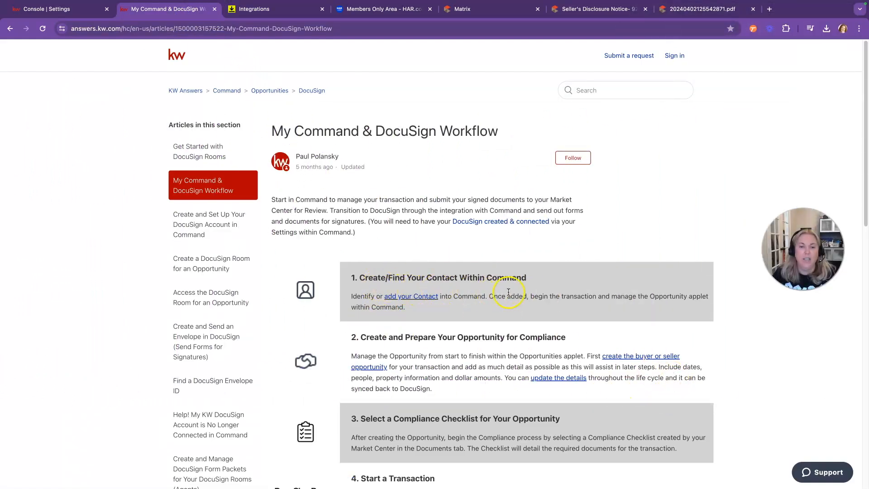
# Step: Start a new contact in Command Contacts and enter the buyer's full name
pyautogui.click(64, 9)
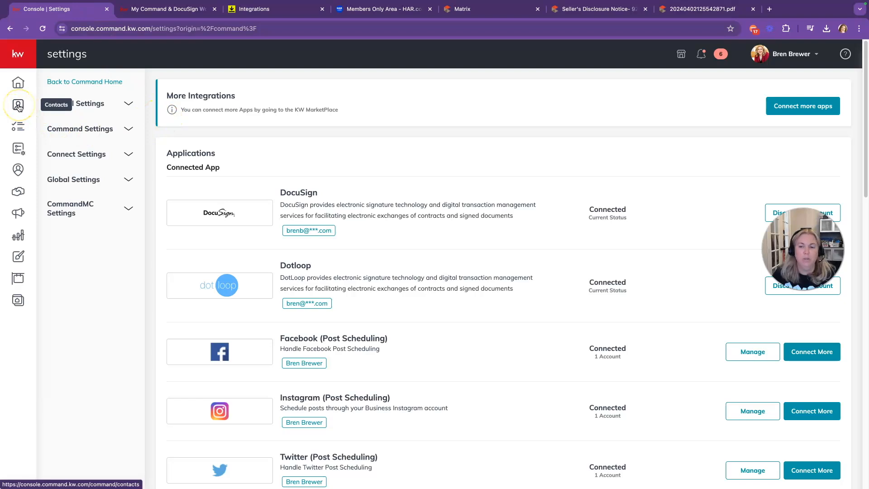
pyautogui.click(18, 105)
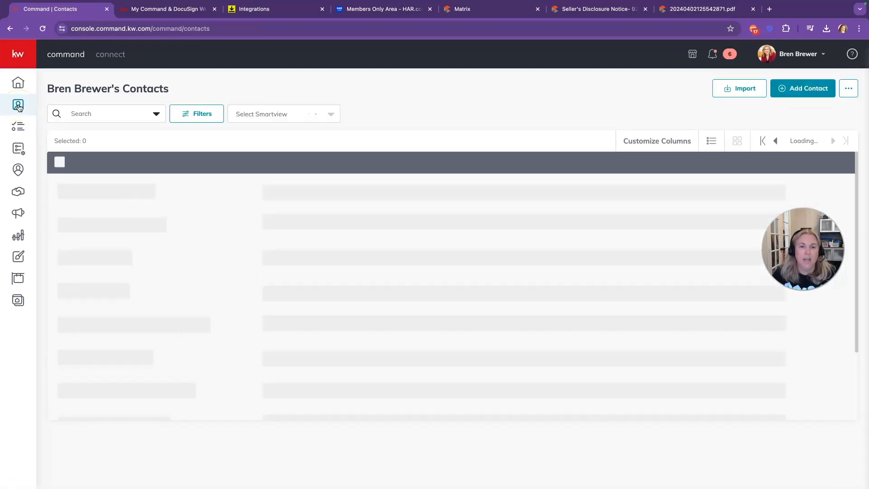
pyautogui.click(803, 88)
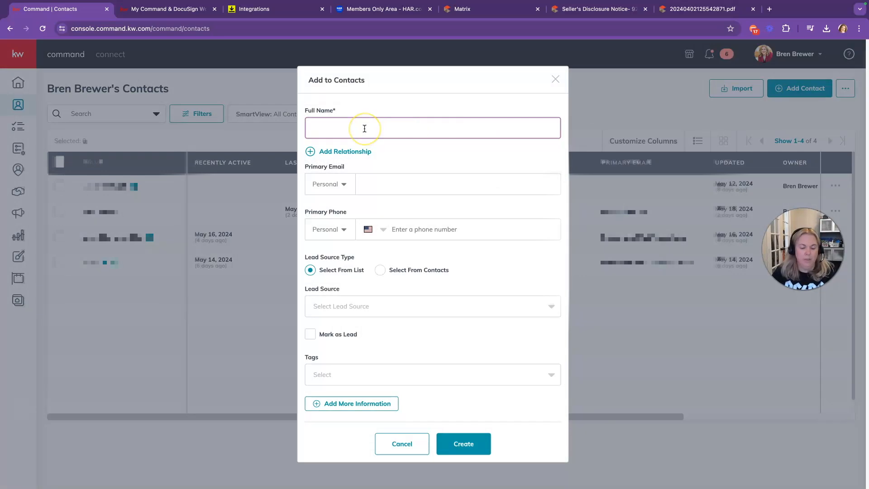
pyautogui.write('Bren Brewer')
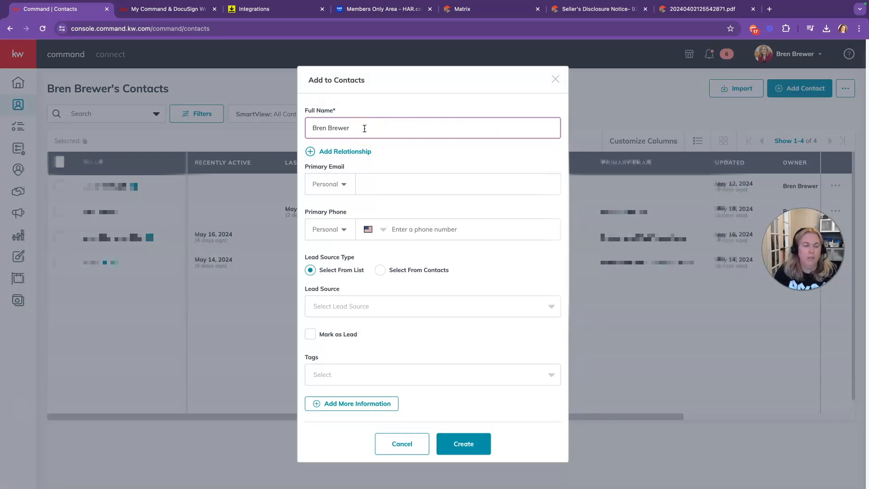
pyautogui.press('BackSpace')
pyautogui.press('BackSpace')
pyautogui.press('BackSpace')
pyautogui.press('BackSpace')
pyautogui.press('BackSpace')
pyautogui.press('BackSpace')
pyautogui.press('BackSpace')
pyautogui.press('BackSpace')
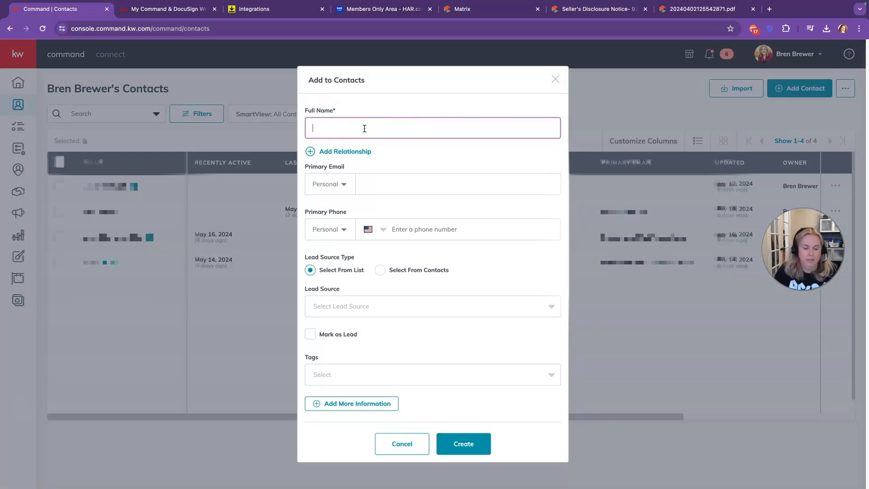
pyautogui.press('Tab')
pyautogui.press('Tab')
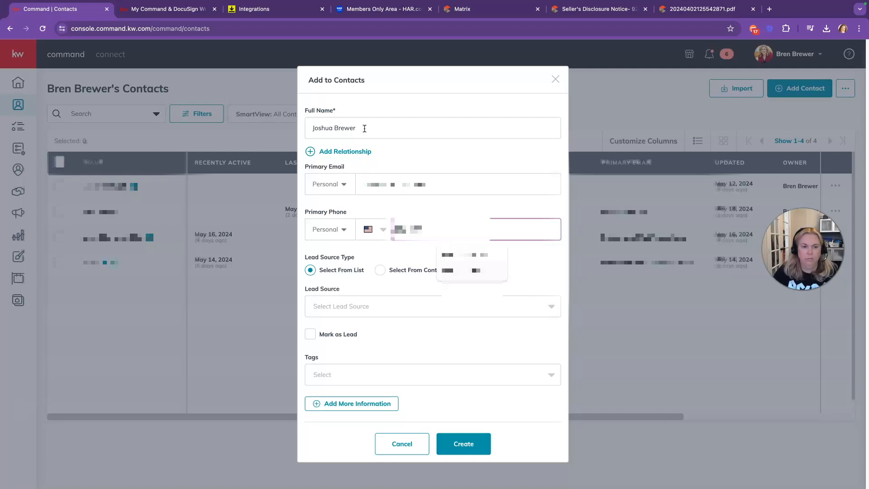
# Step: Fill in the contact's e-mail, phone, buyer tag and birthday, then create the contact
pyautogui.click(370, 372)
pyautogui.click(351, 403)
pyautogui.scroll(-5, 381, 375)
pyautogui.click(381, 375)
pyautogui.scroll(-5, 381, 375)
pyautogui.click(346, 418)
pyautogui.click(358, 252)
pyautogui.click(369, 355)
pyautogui.click(512, 252)
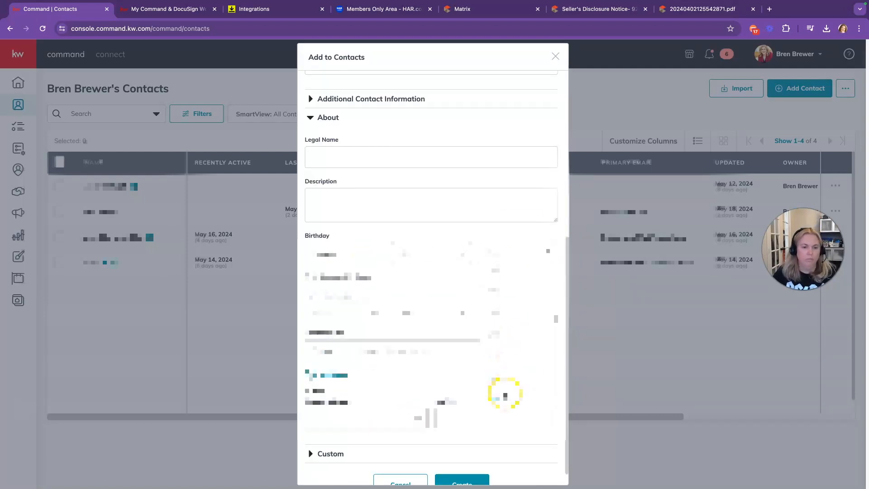
pyautogui.click(505, 394)
pyautogui.click(462, 466)
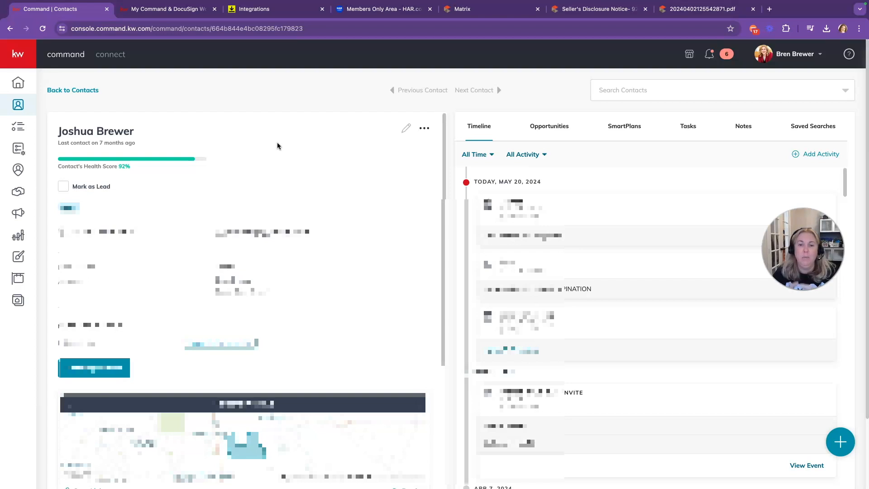
# Step: Confirm the contact's account via Change account, then return to the contact's page
pyautogui.click(424, 128)
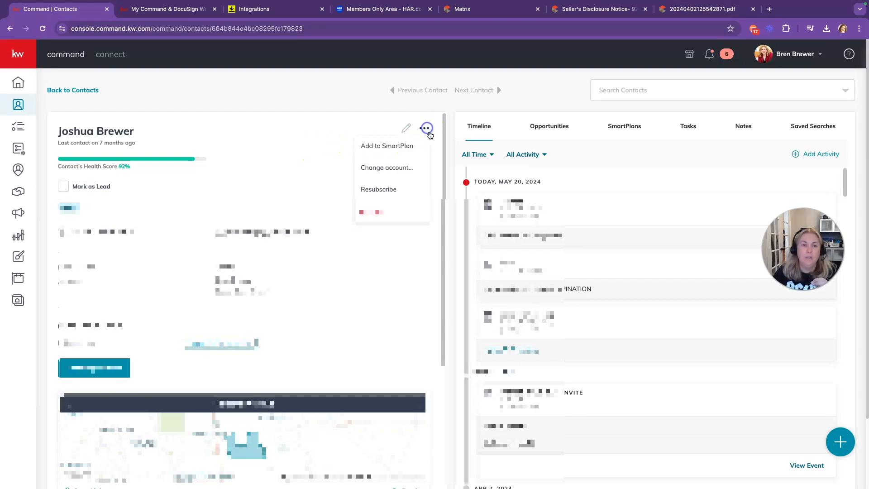
pyautogui.click(390, 168)
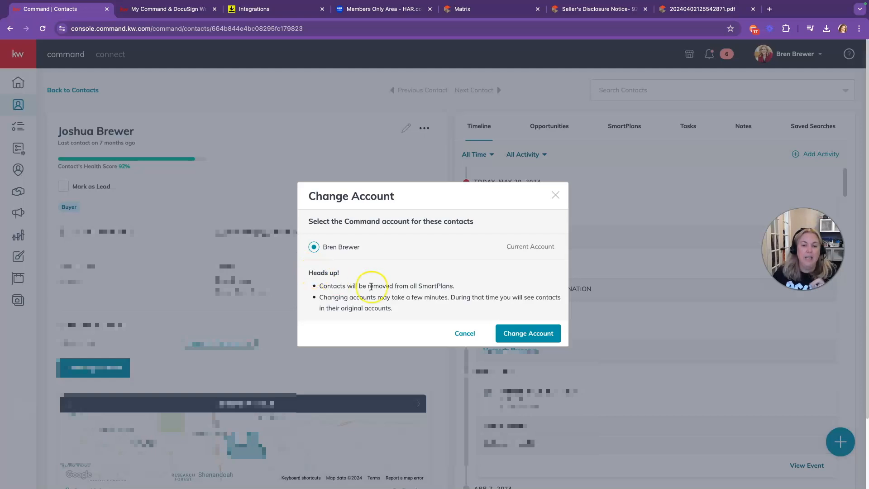
pyautogui.click(539, 334)
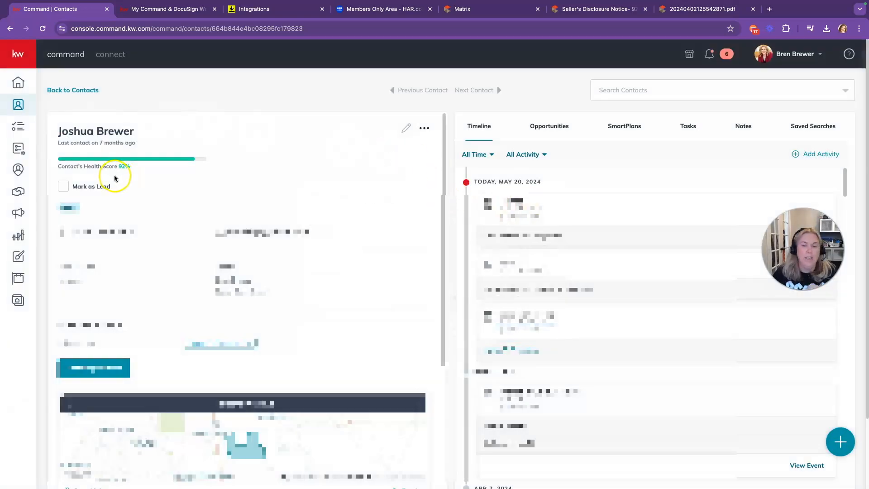
pyautogui.click(150, 9)
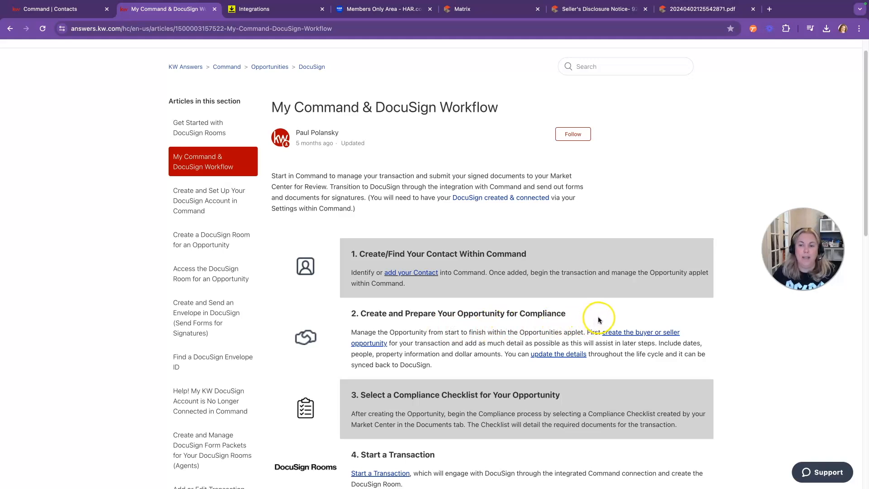
pyautogui.click(52, 10)
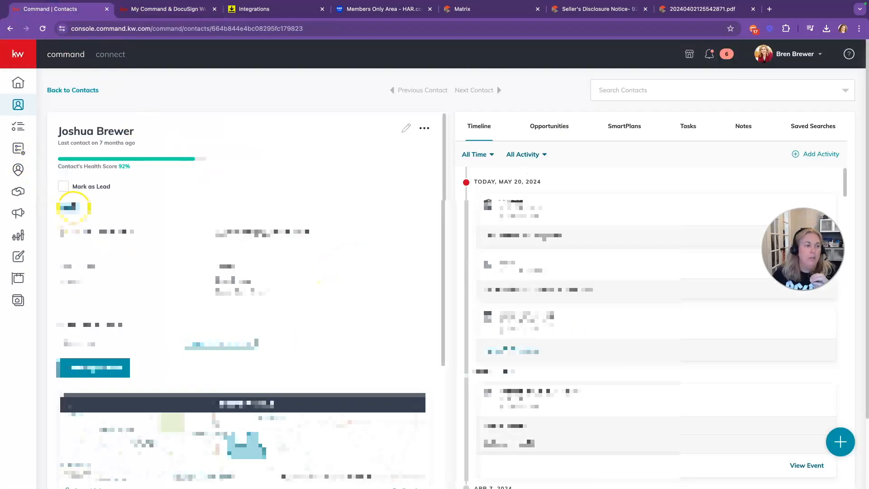
# Step: Start a new opportunity from Opportunities and set its type to Buyer
pyautogui.click(16, 193)
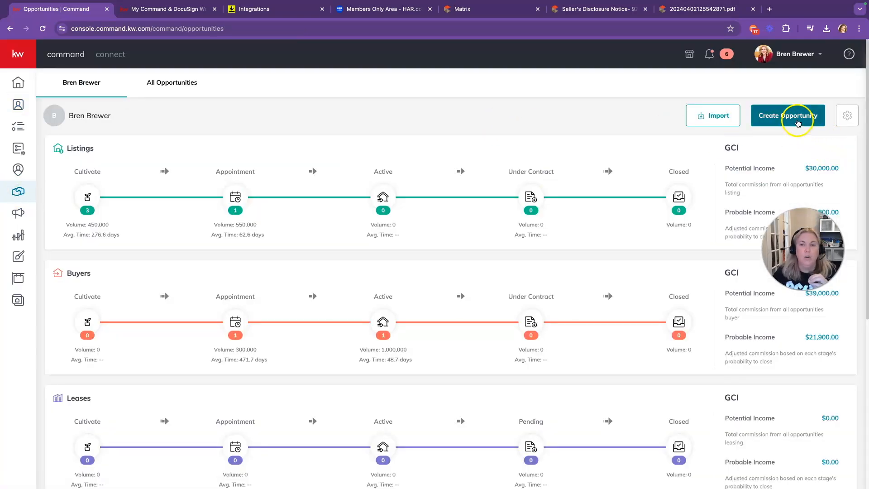
pyautogui.click(789, 117)
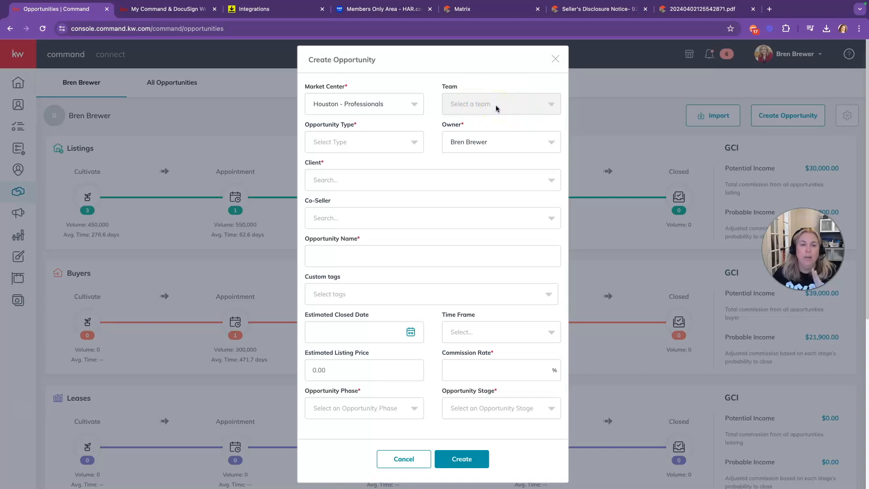
pyautogui.click(388, 142)
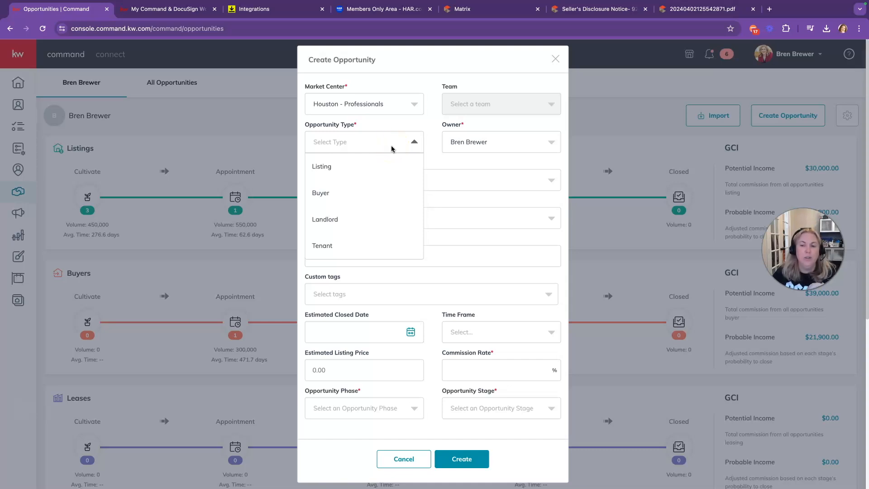
pyautogui.click(335, 193)
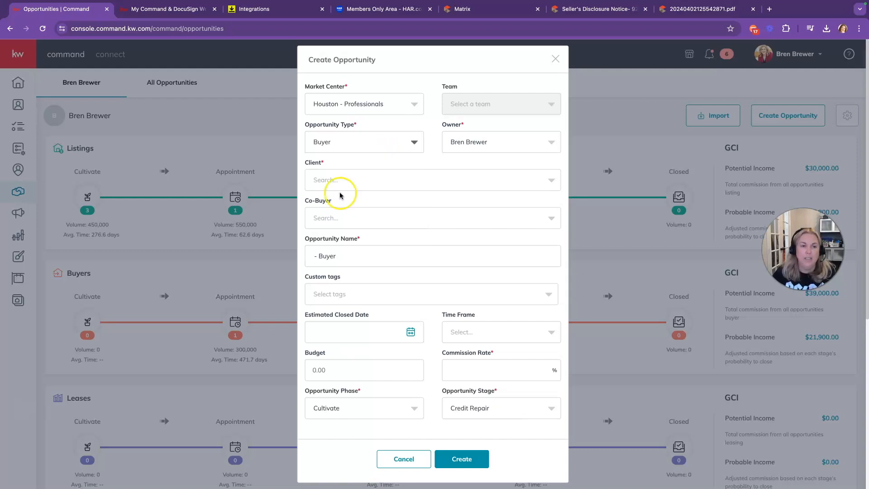
# Step: Select the new contact as client and the second buyer as co-buyer
pyautogui.click(346, 177)
pyautogui.write('Joshua')
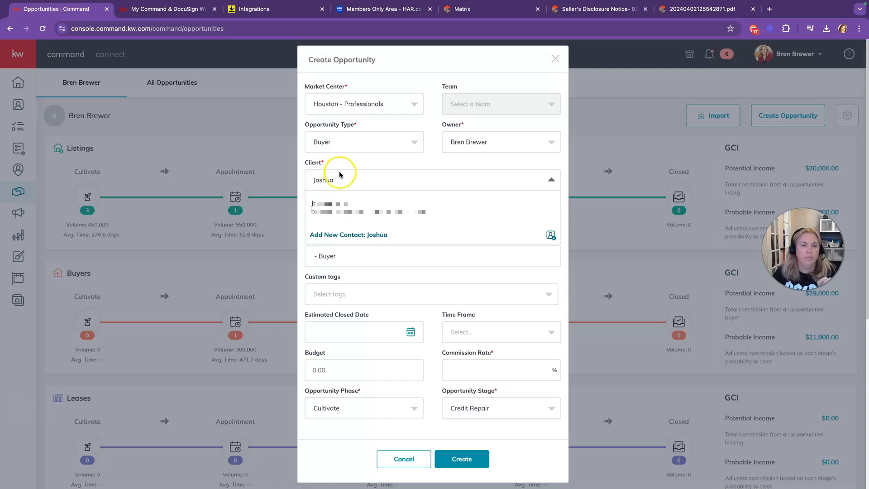
pyautogui.click(335, 206)
pyautogui.click(343, 229)
pyautogui.click(355, 248)
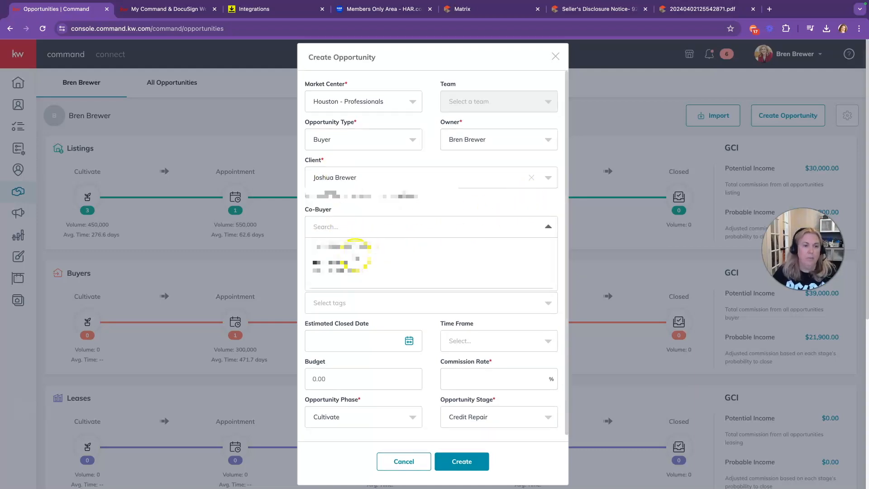
pyautogui.scroll(-1, 412, 247)
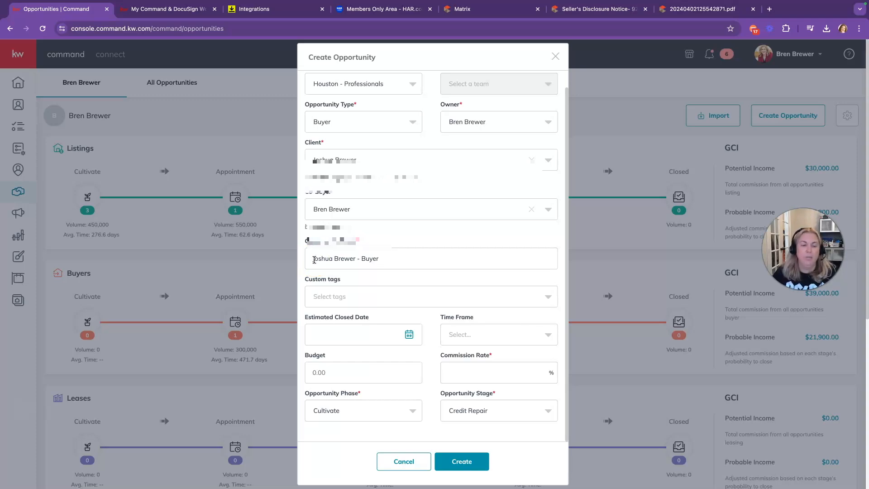
# Step: Set the opportunity's time frame to 1 month, budget to $750,000.00 and commission rate to 3%
pyautogui.click(311, 261)
pyautogui.scroll(-3, 387, 289)
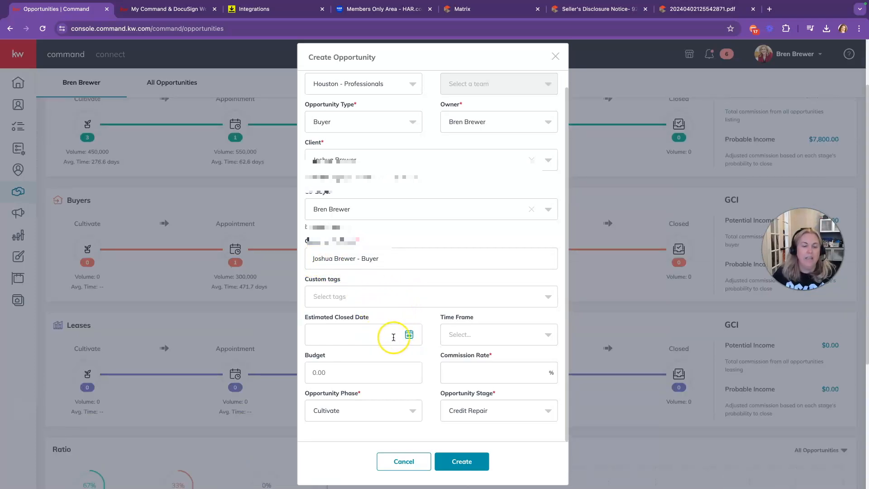
pyautogui.click(485, 335)
pyautogui.click(481, 354)
pyautogui.click(331, 372)
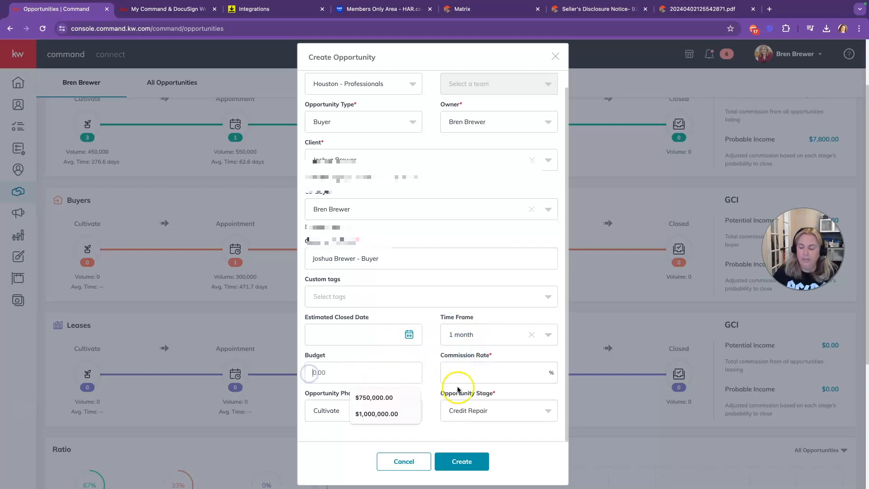
pyautogui.click(445, 373)
pyautogui.write('3')
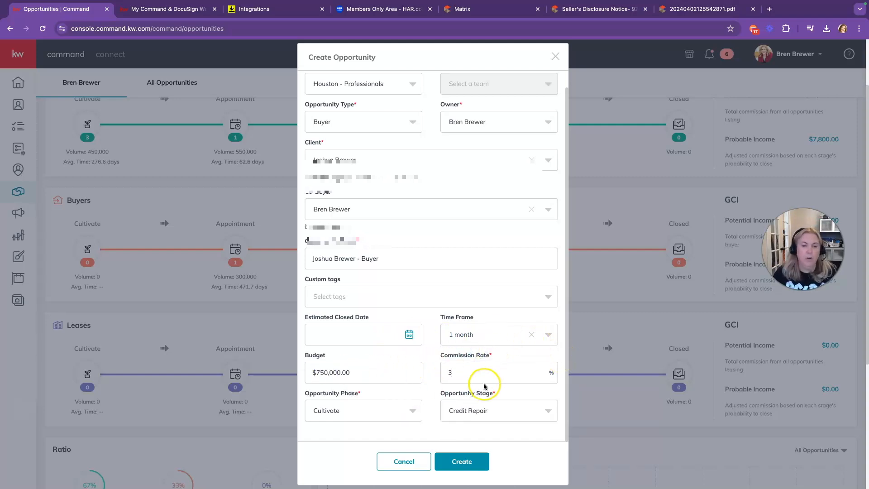
# Step: Set the opportunity phase to Active and create the buyer opportunity
pyautogui.scroll(-1, 467, 370)
pyautogui.scroll(1, 467, 370)
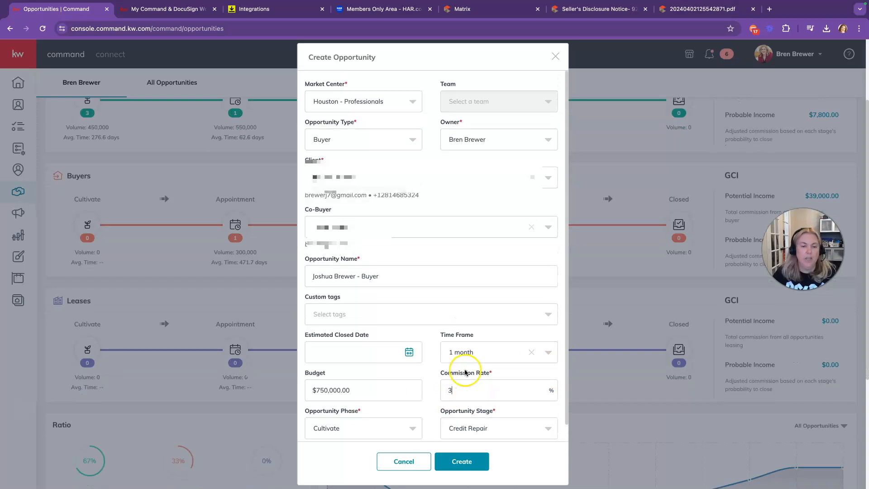
pyautogui.scroll(-1, 460, 363)
pyautogui.click(394, 410)
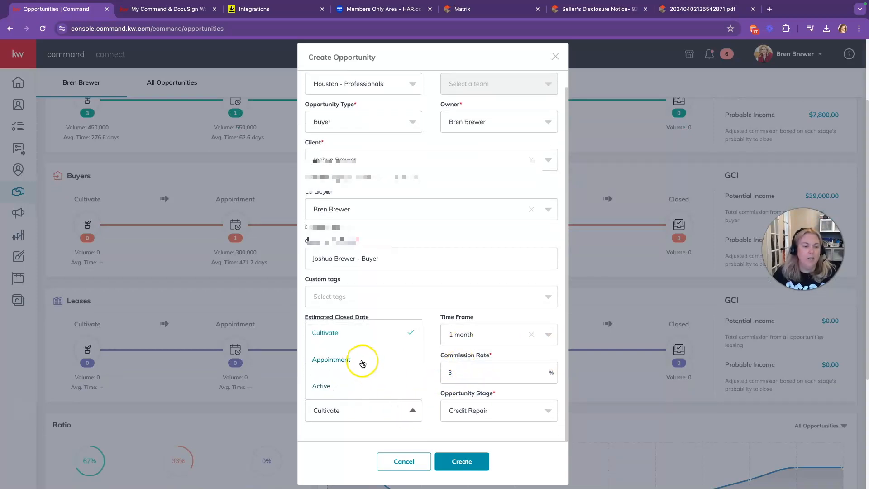
pyautogui.click(355, 386)
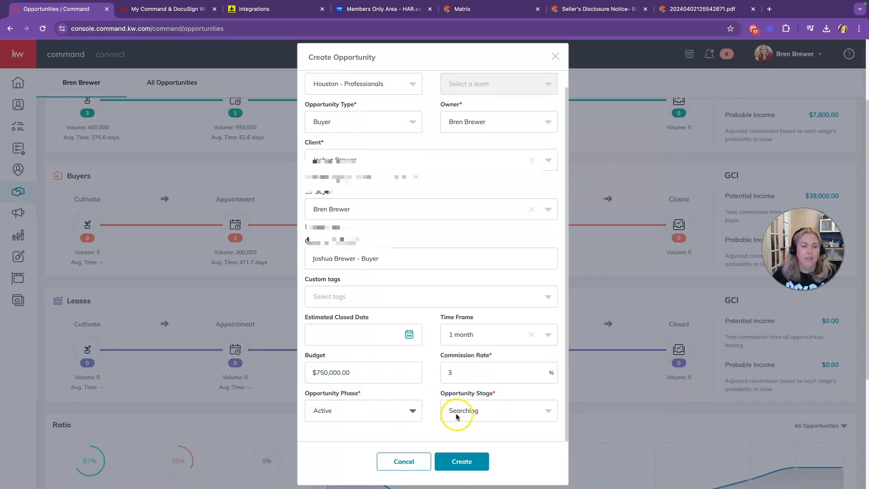
pyautogui.click(466, 460)
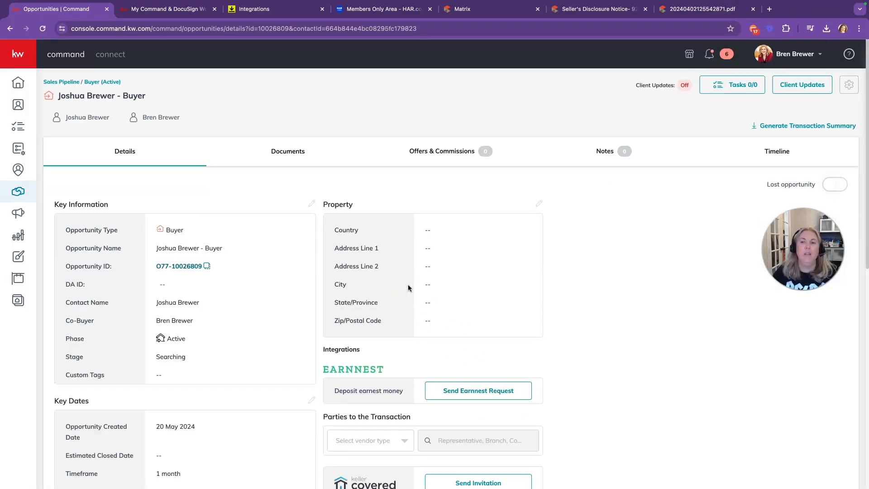
# Step: Read further through the KW Answers workflow article, then return to the opportunity's details in Command
pyautogui.click(164, 9)
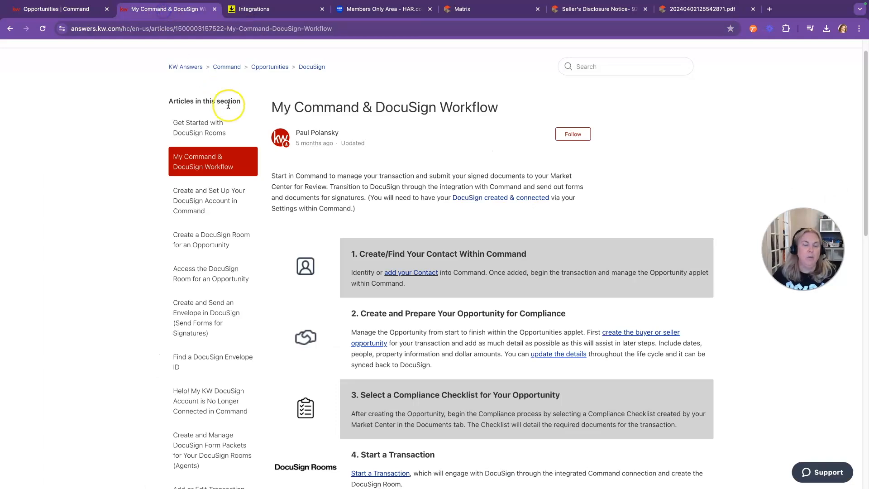
pyautogui.scroll(-1, 382, 325)
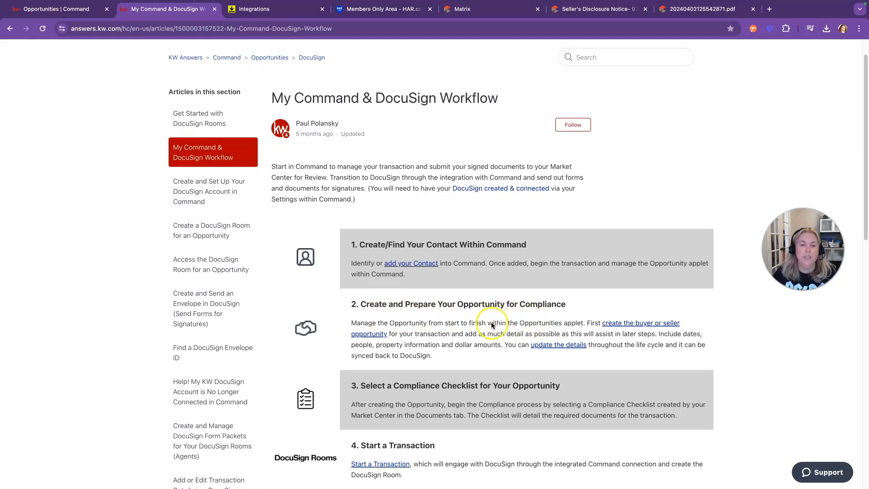
pyautogui.scroll(-5, 497, 326)
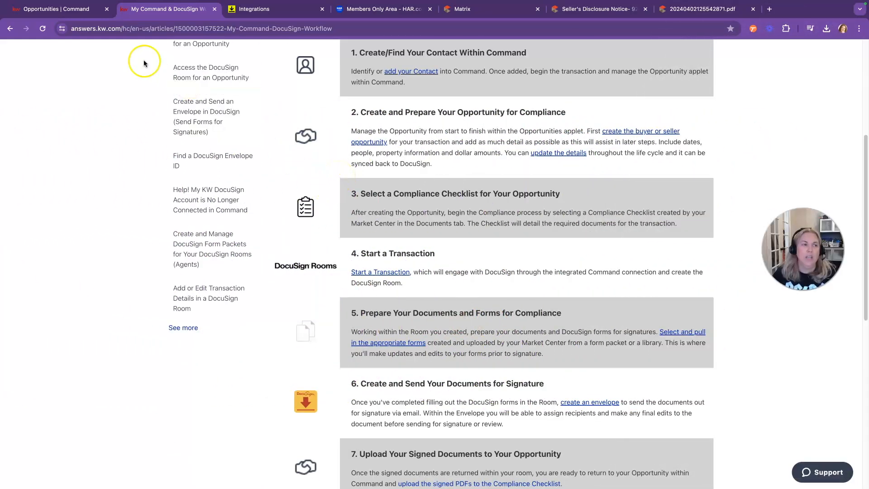
pyautogui.click(74, 9)
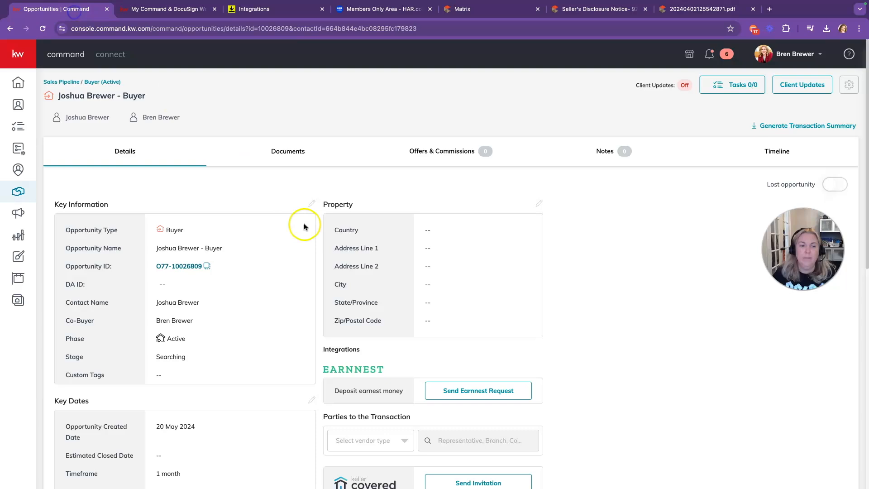
# Step: Give the opportunity's Documents checklist the Residential checklist type
pyautogui.click(287, 154)
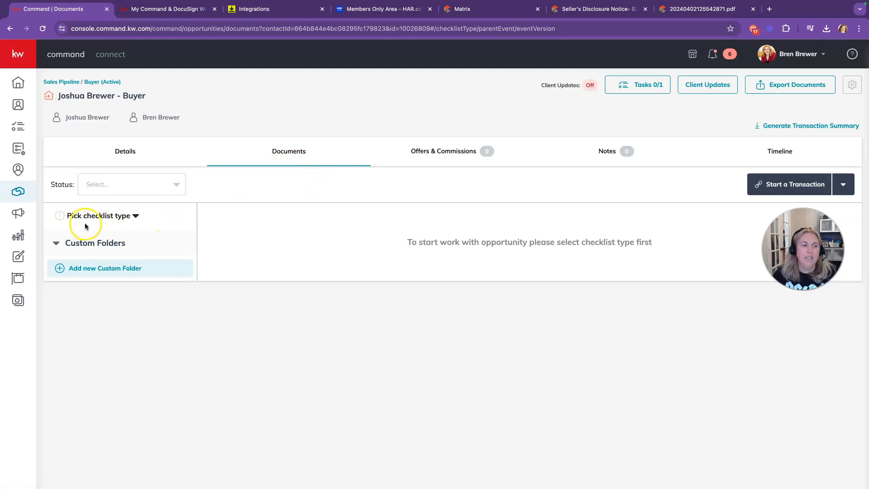
pyautogui.click(132, 217)
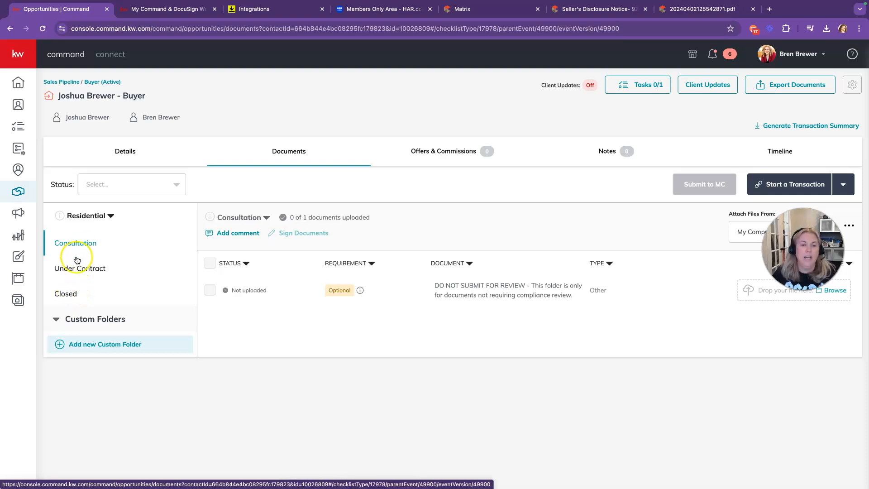
# Step: Review the 22 Under Contract documents, then go back to the Command & DocuSign workflow article
pyautogui.click(76, 272)
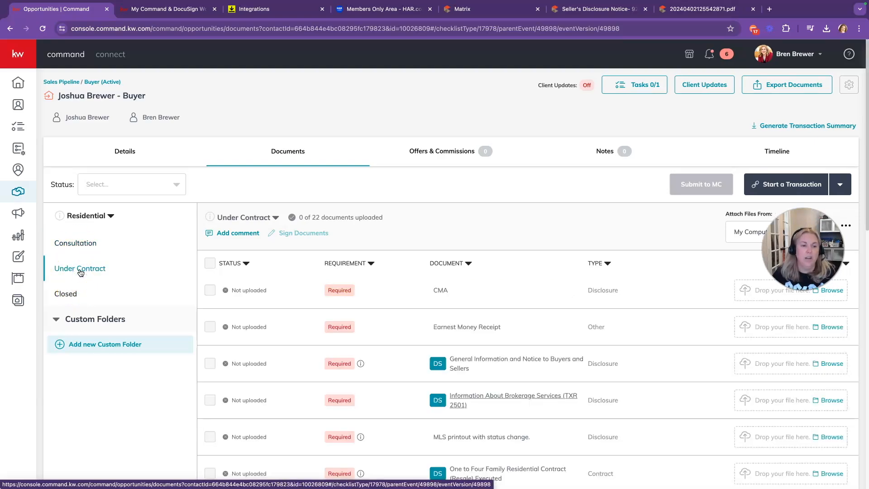
pyautogui.scroll(-3, 385, 309)
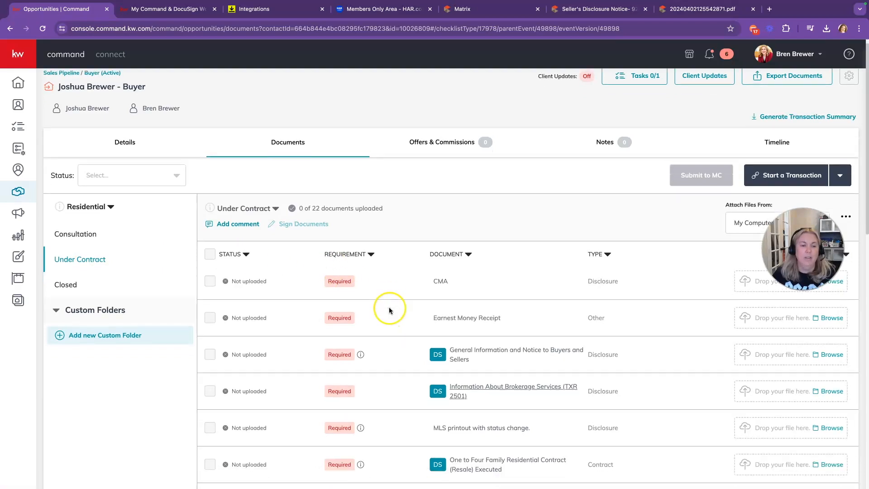
pyautogui.scroll(-5, 385, 309)
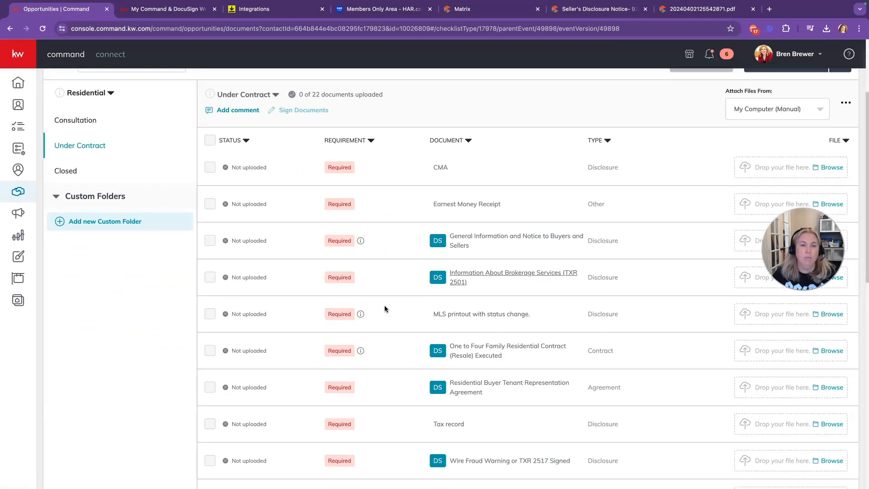
pyautogui.scroll(5, 384, 309)
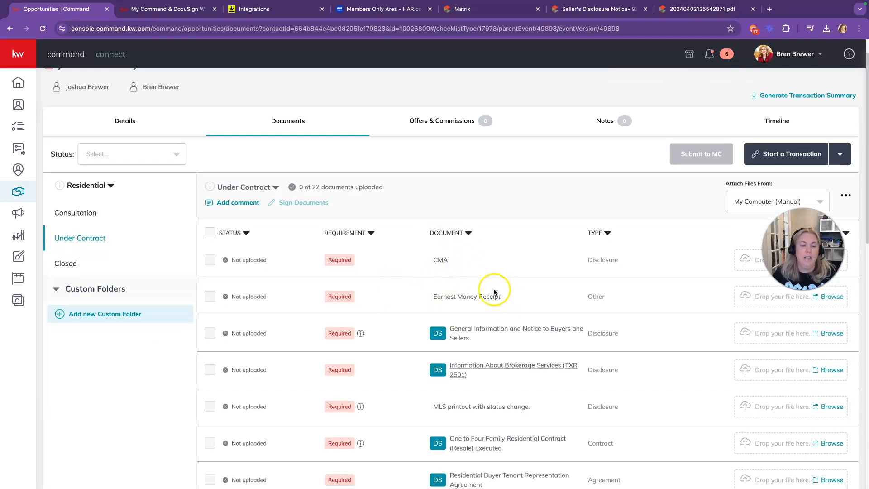
pyautogui.scroll(-1, 494, 290)
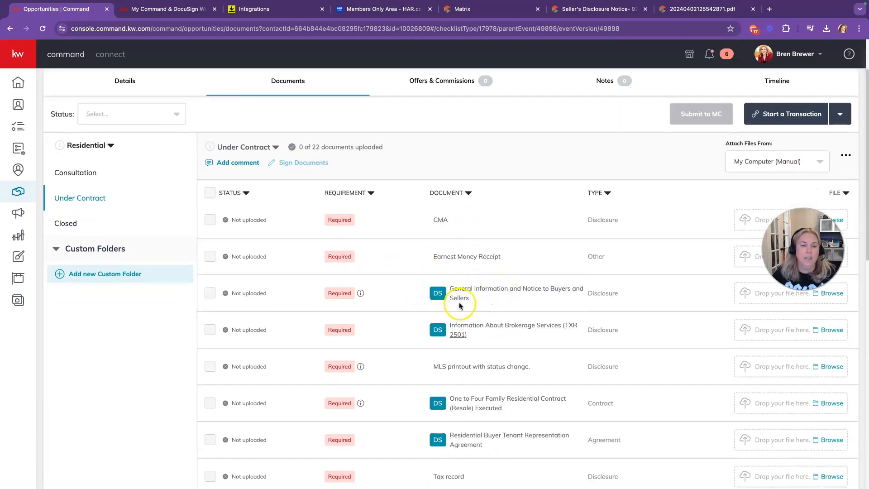
pyautogui.scroll(-2, 453, 302)
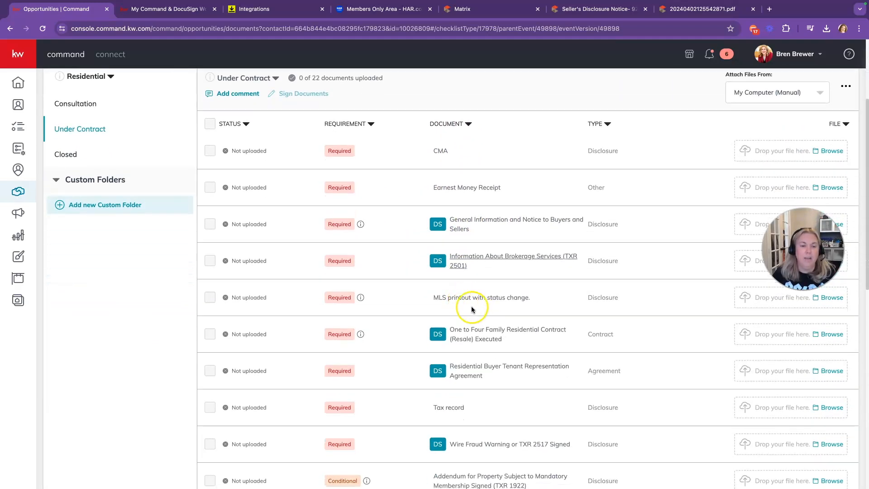
pyautogui.scroll(-2, 499, 308)
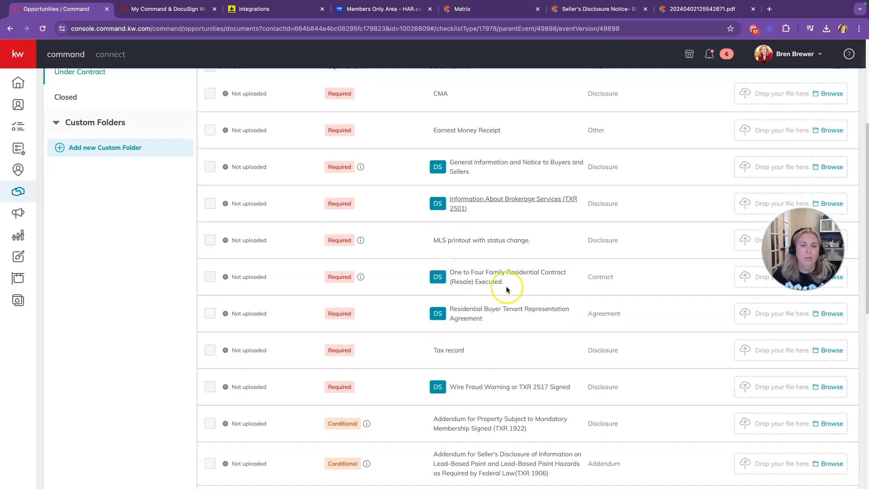
pyautogui.scroll(-1, 530, 290)
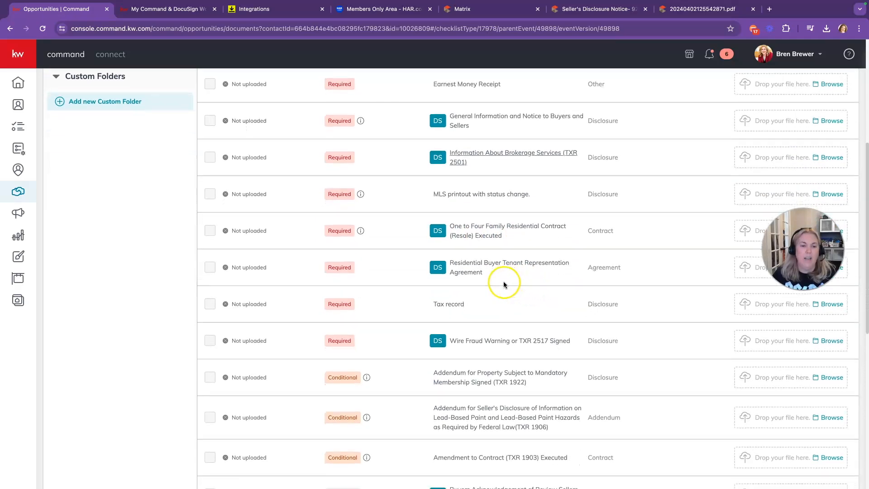
pyautogui.scroll(-1, 495, 277)
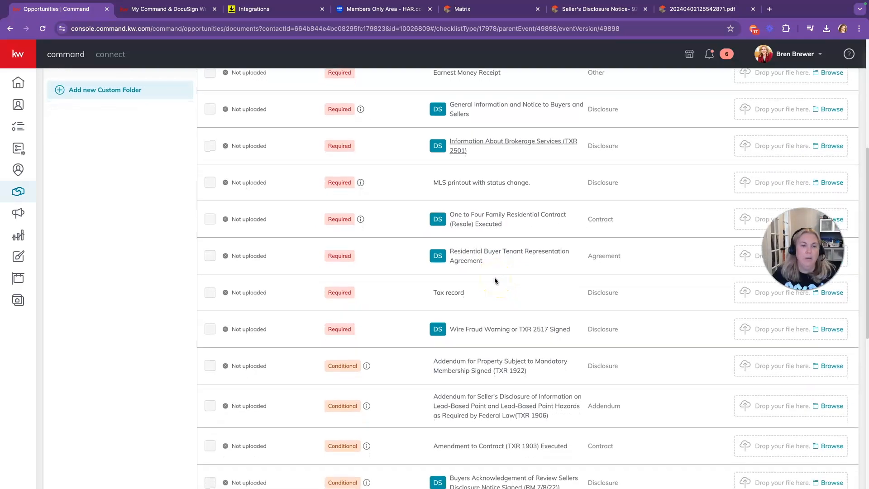
pyautogui.scroll(-1, 485, 275)
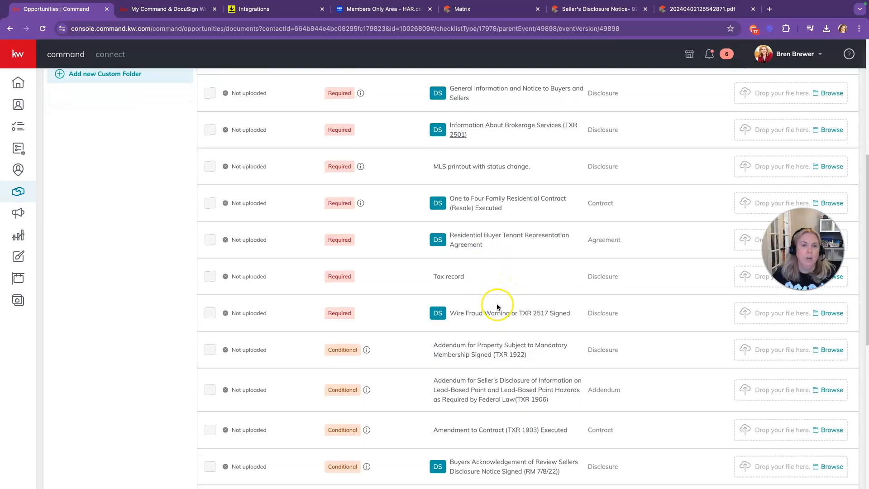
pyautogui.scroll(-1, 496, 307)
pyautogui.scroll(-1, 496, 307)
pyautogui.scroll(-1, 480, 299)
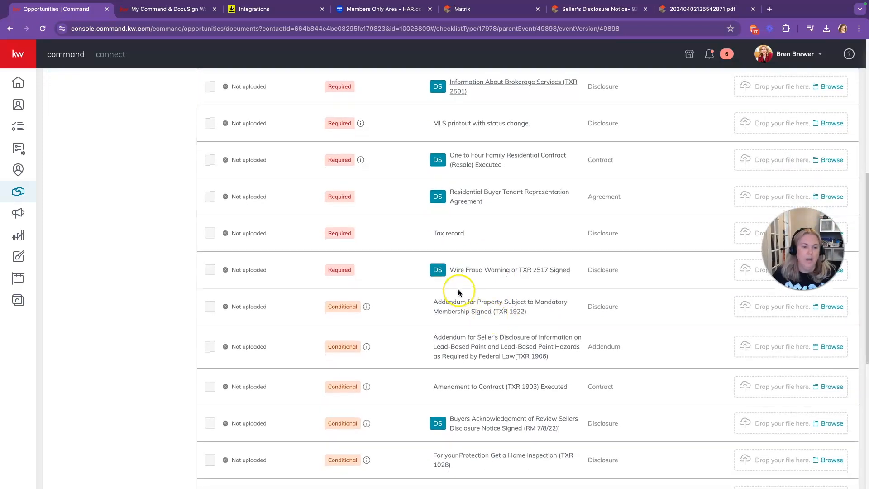
pyautogui.scroll(5, 447, 275)
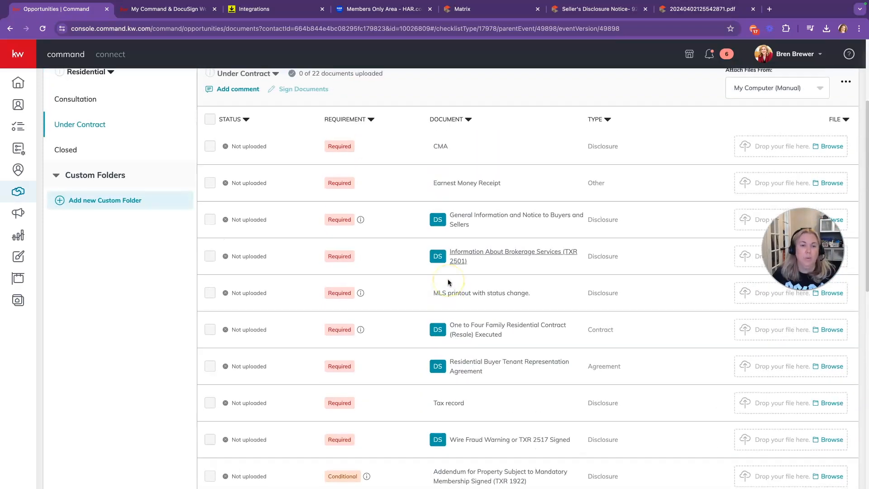
pyautogui.scroll(2, 447, 279)
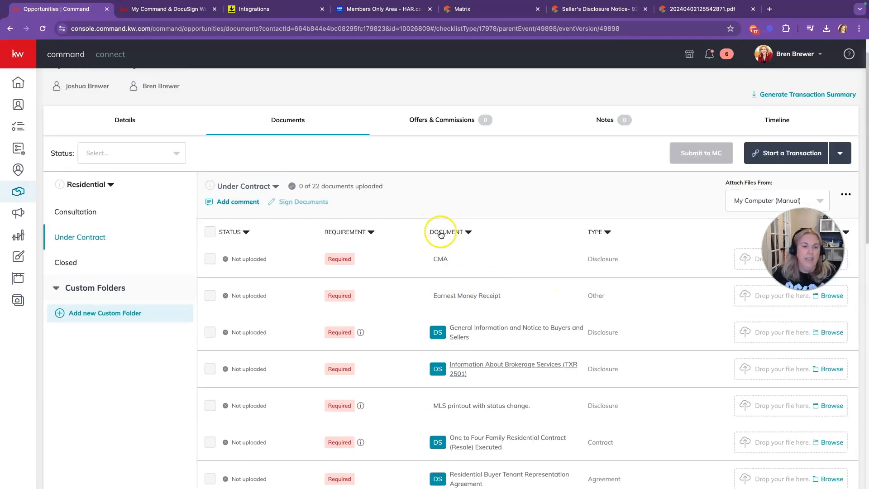
pyautogui.click(188, 10)
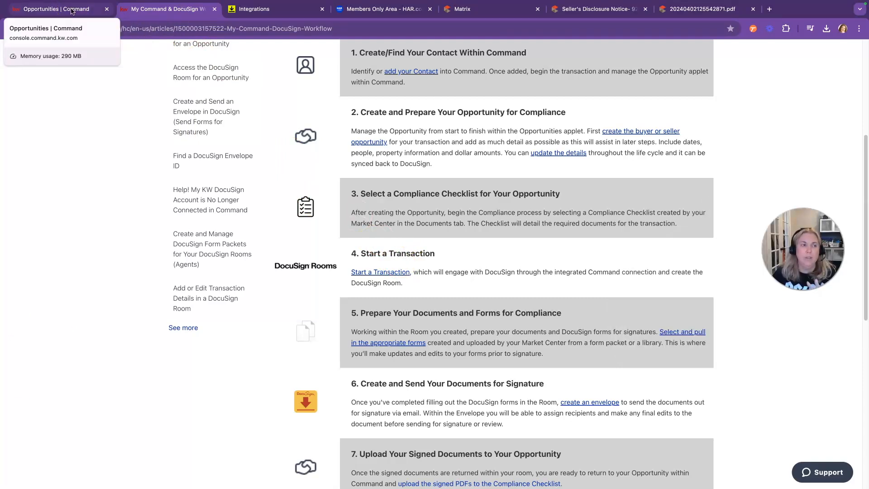
# Step: Start a DocuSign transaction from the opportunity's documents page in Command
pyautogui.click(73, 11)
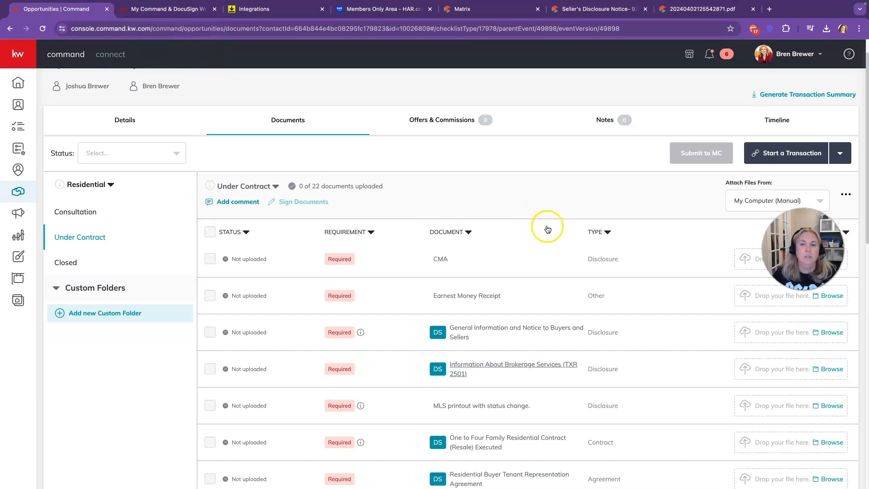
pyautogui.click(794, 158)
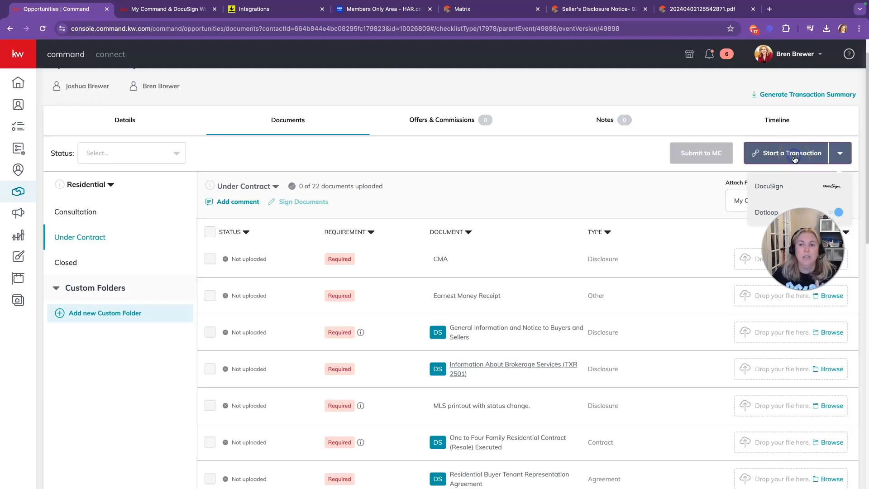
pyautogui.click(774, 197)
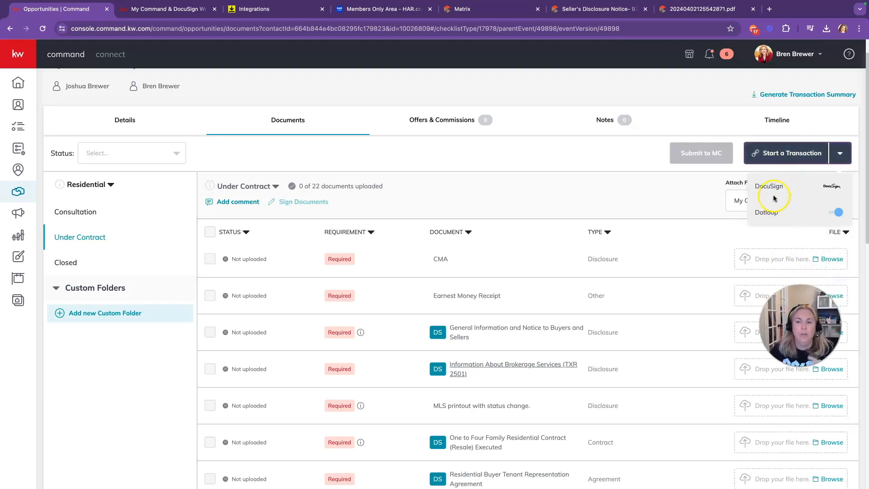
pyautogui.click(773, 186)
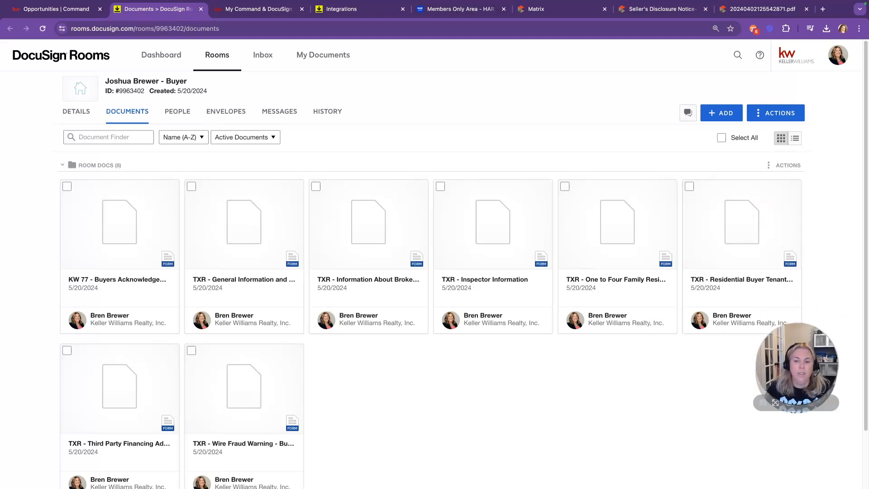
pyautogui.scroll(-1, 699, 237)
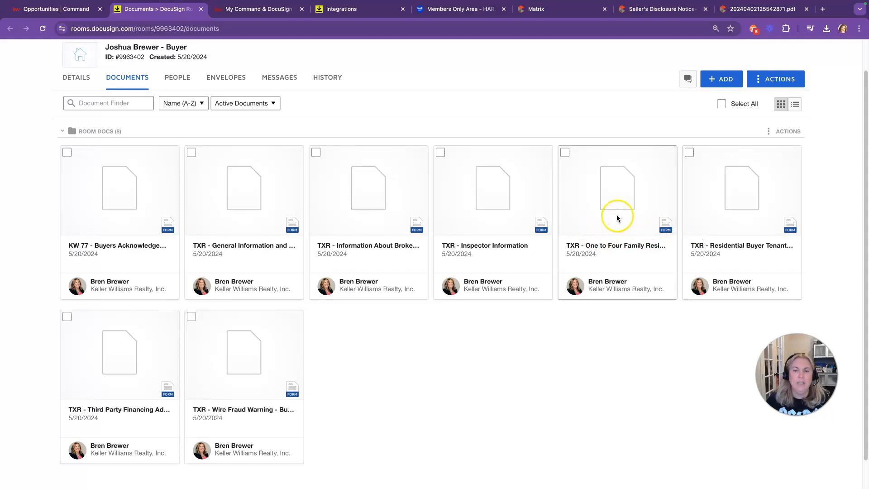
pyautogui.moveTo(45, 6)
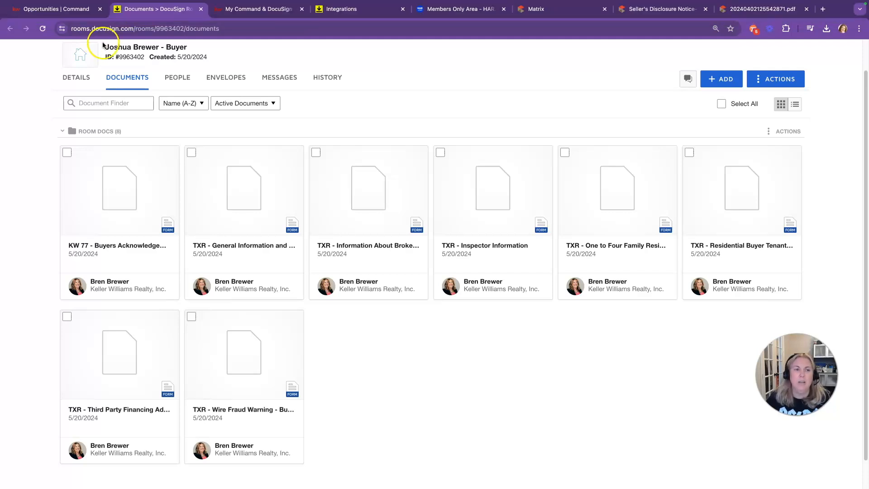
pyautogui.click(48, 10)
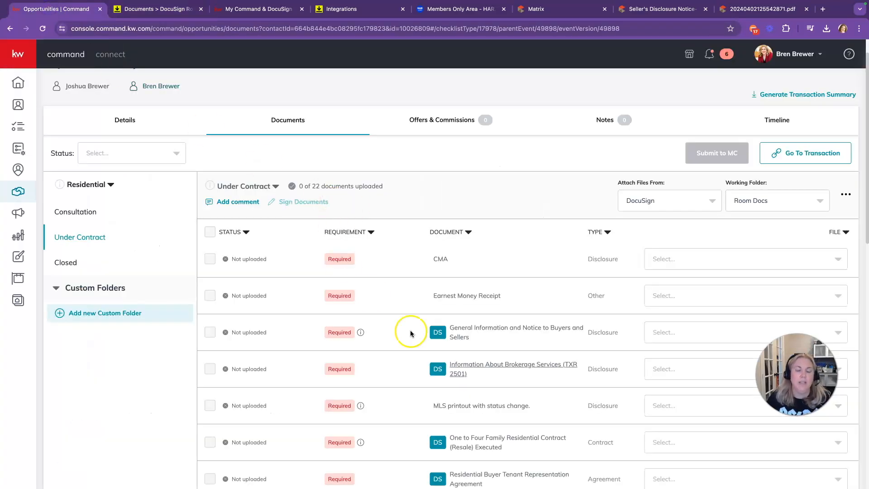
pyautogui.scroll(-2, 460, 337)
pyautogui.scroll(-1, 461, 337)
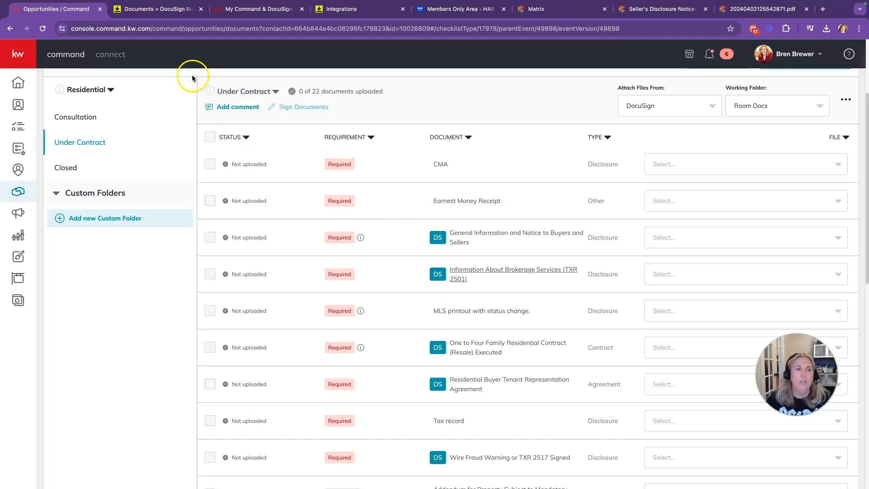
pyautogui.click(143, 14)
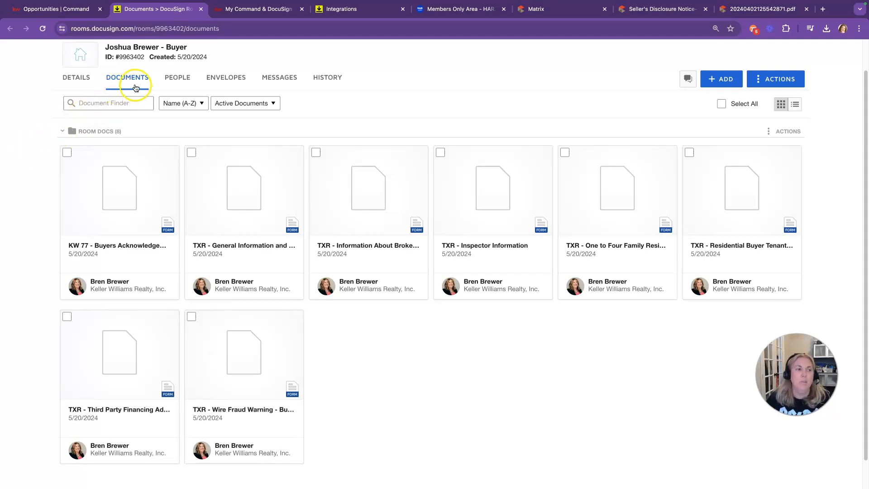
# Step: Upload the Notice to Purchaser, Seller Disclosures, MLS and Tax PDFs from the Buyer Docusign folder into the room
pyautogui.click(720, 79)
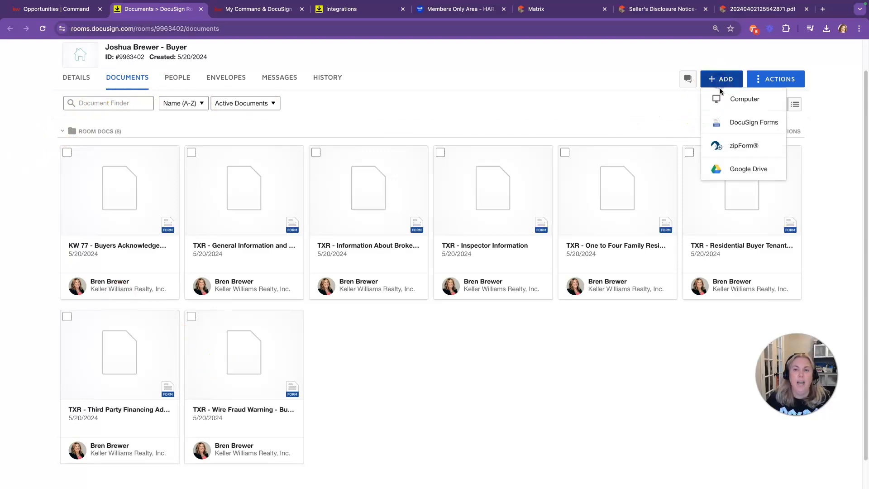
pyautogui.click(728, 100)
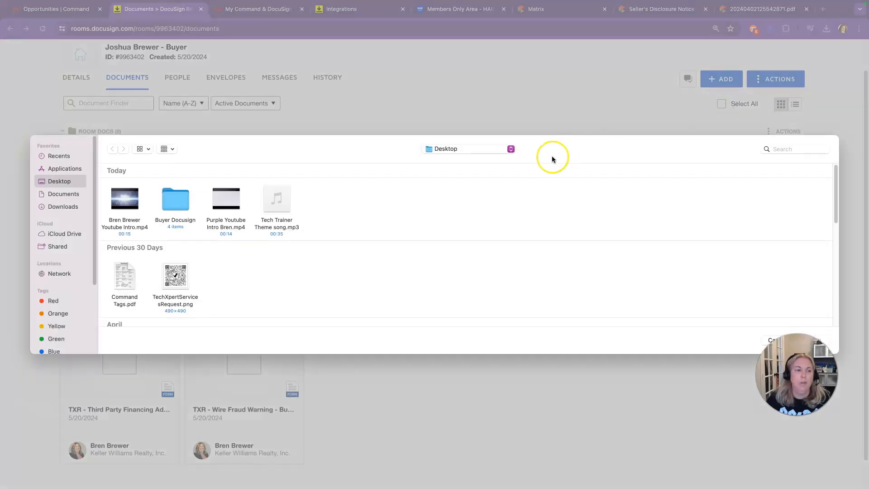
pyautogui.click(183, 207)
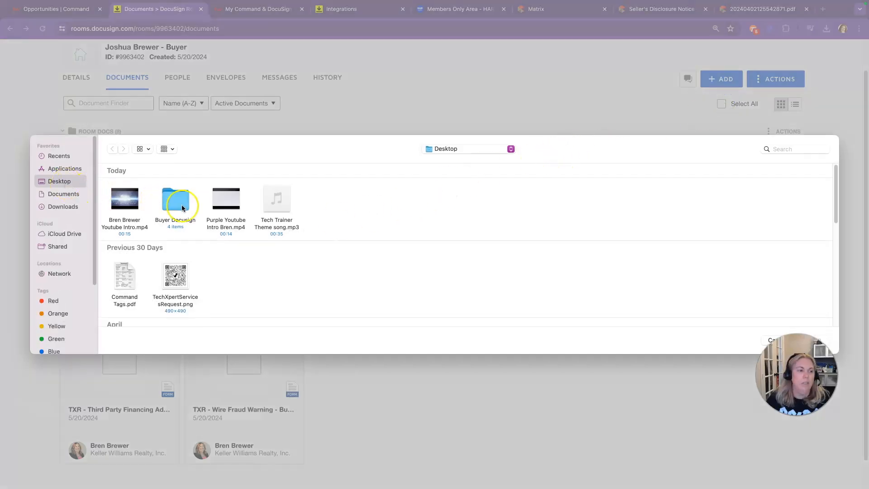
pyautogui.doubleClick(183, 208)
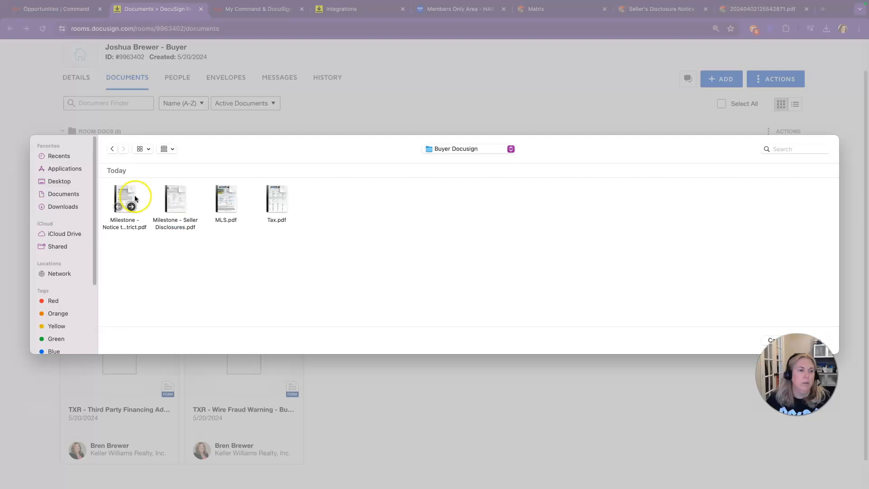
pyautogui.click(129, 199)
pyautogui.keyDown('super'); pyautogui.click(181, 201); pyautogui.keyUp('super')
pyautogui.keyDown('super'); pyautogui.click(226, 199); pyautogui.keyUp('super')
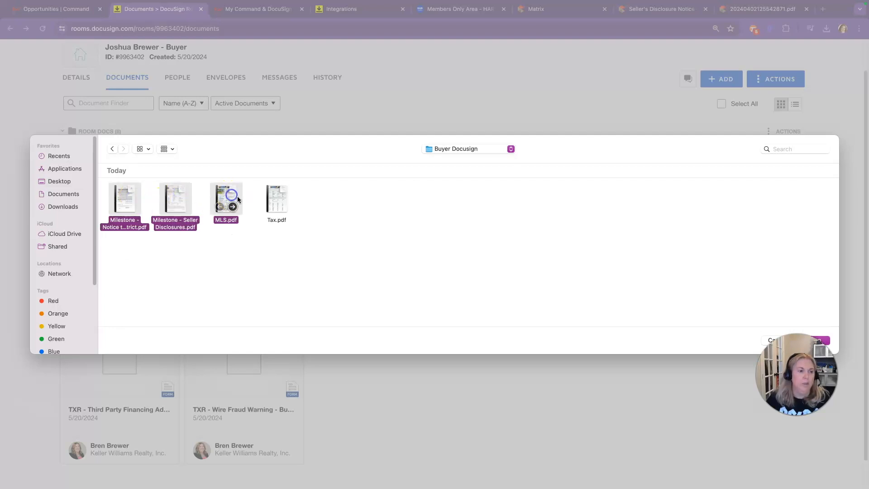
pyautogui.keyDown('super'); pyautogui.click(278, 200); pyautogui.keyUp('super')
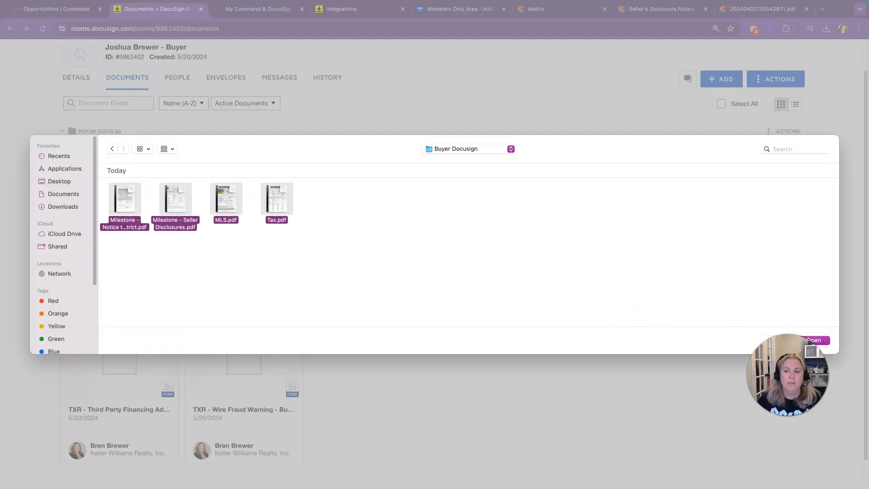
pyautogui.click(813, 341)
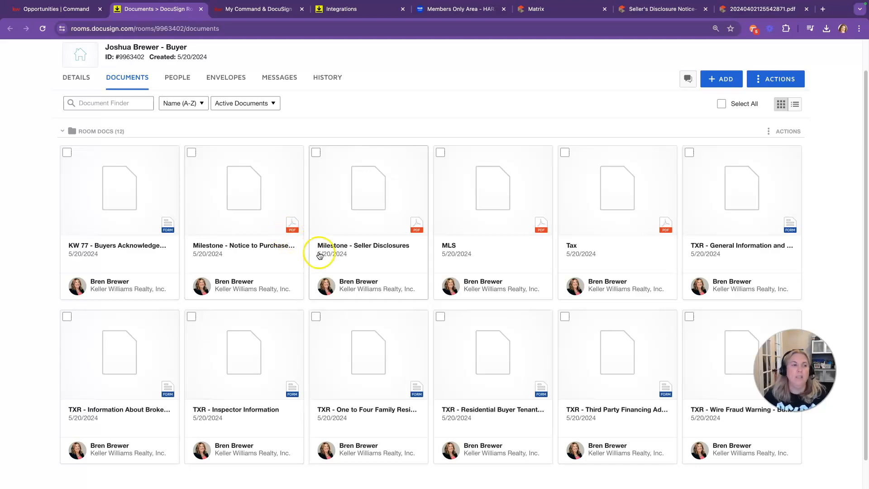
# Step: Open the room details for editing and close the Matrix browser tab
pyautogui.click(75, 78)
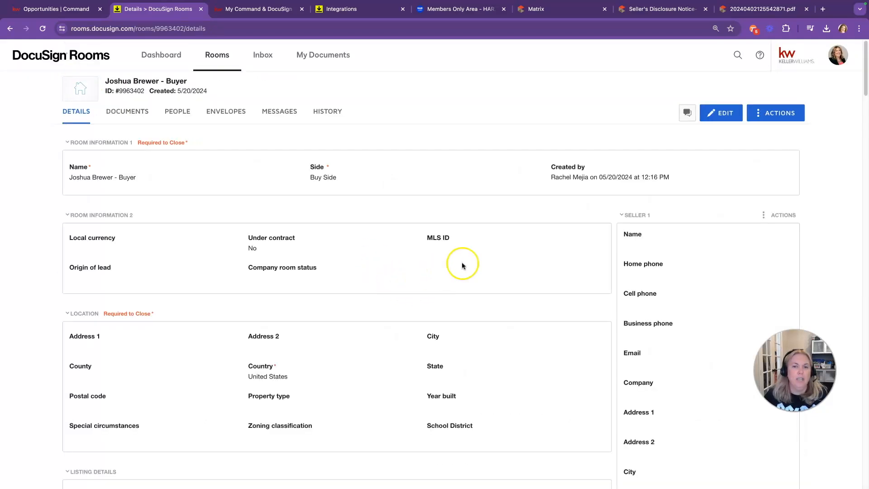
pyautogui.click(722, 114)
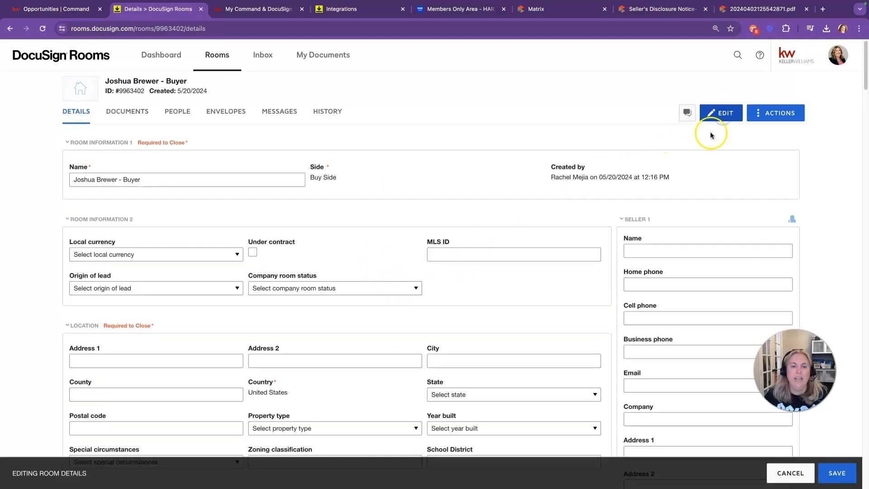
pyautogui.scroll(-1, 431, 363)
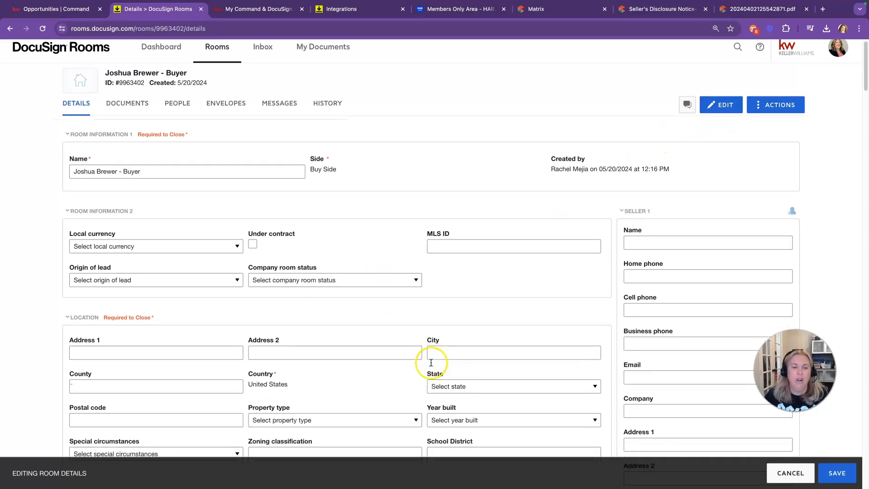
pyautogui.scroll(-1, 431, 362)
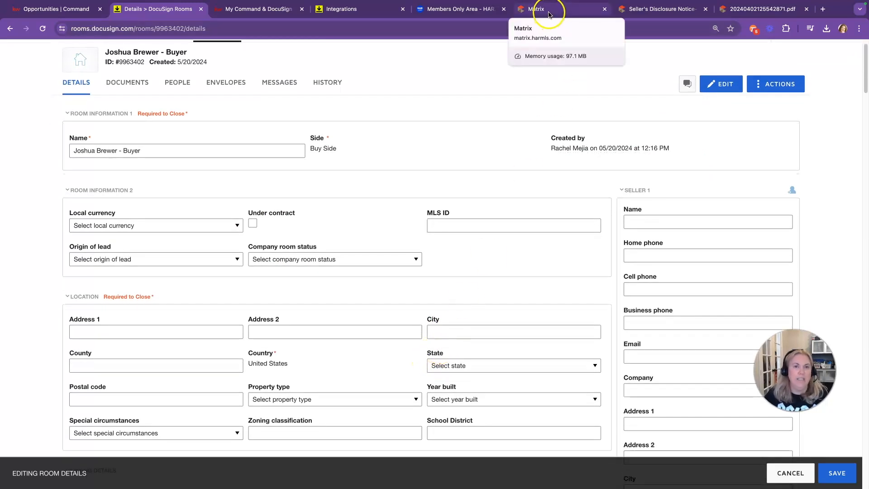
pyautogui.middleClick(551, 14)
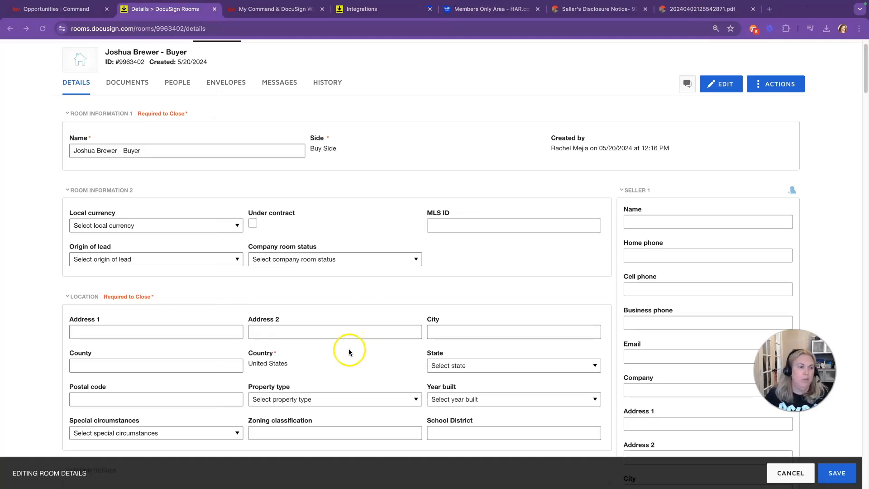
pyautogui.scroll(-1, 191, 333)
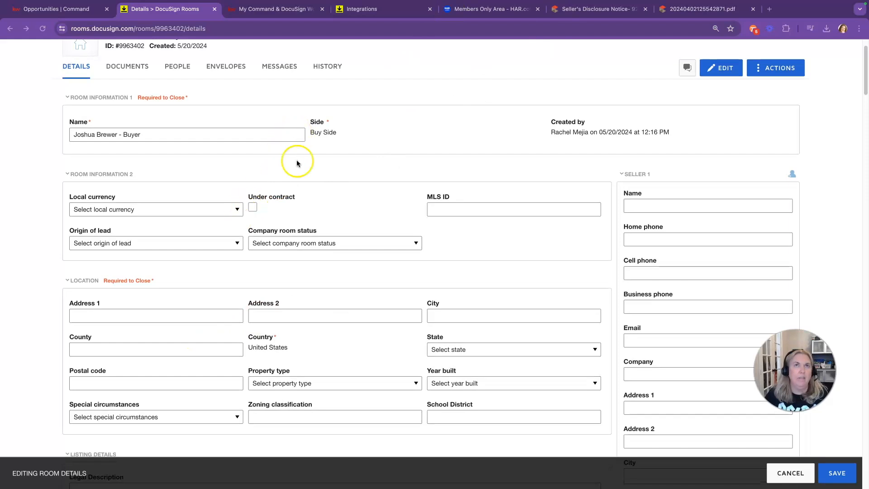
# Step: Enter the property's street address, Cypress, Harris, Texas 77429, Residential Attached, and legal description 'BLK 2 LONGWOOD VILLAGE SEC 2'
pyautogui.click(154, 313)
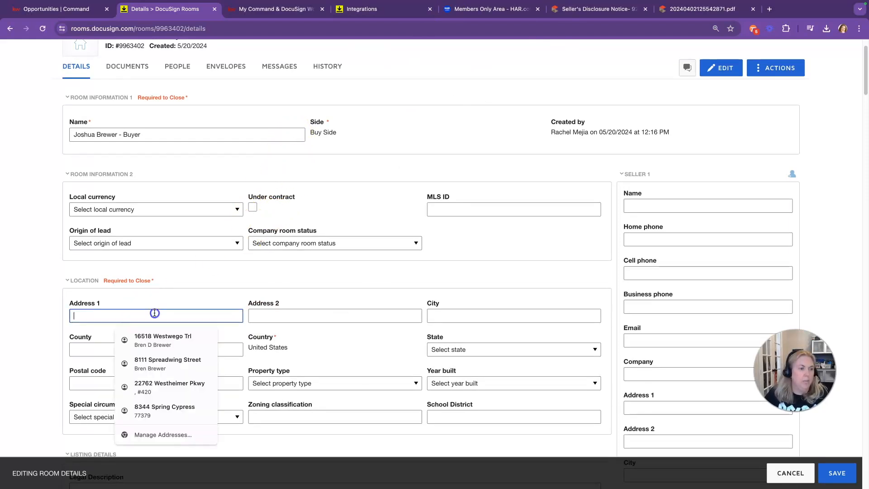
pyautogui.press('Tab')
pyautogui.press('Tab')
pyautogui.write('Cypress')
pyautogui.press('Tab')
pyautogui.write('Harris')
# Step: Enter offer values 368000 and 3680, dates 05/25/2024 and 06/15/2024, and expected closing 06/30/2024
pyautogui.press('Tab')
pyautogui.write('Texas')
pyautogui.click(153, 382)
pyautogui.write('77429')
pyautogui.scroll(-2, 153, 382)
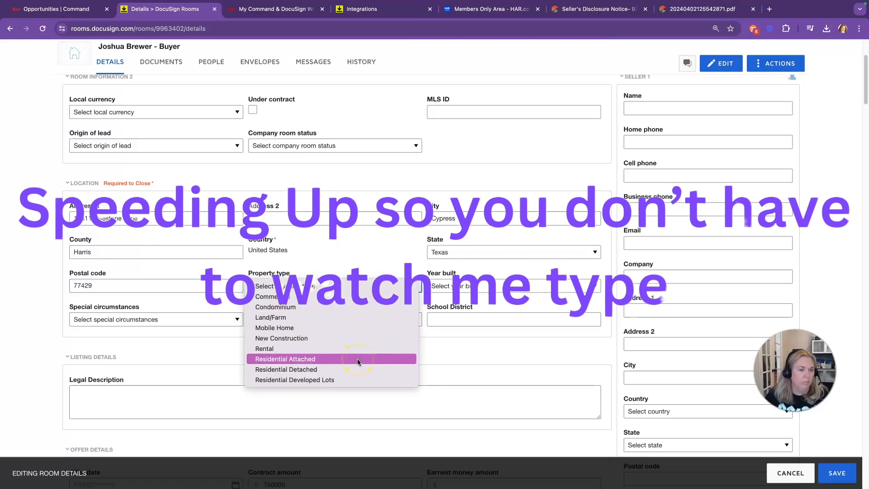
pyautogui.write('BLK 2 LONGWOOD VILLAGE SEC 2')
pyautogui.scroll(-6, 344, 366)
pyautogui.doubleClick(265, 213)
pyautogui.write('368000')
pyautogui.press('Tab')
pyautogui.write('3680')
pyautogui.press('Tab')
pyautogui.write('05/25/202406/15/2024')
pyautogui.click(363, 297)
pyautogui.write('06/30/2024')
# Step: Choose Conventional financing and save the room details
pyautogui.click(156, 332)
pyautogui.click(136, 360)
pyautogui.scroll(-6, 351, 233)
pyautogui.scroll(8, 394, 240)
pyautogui.click(665, 316)
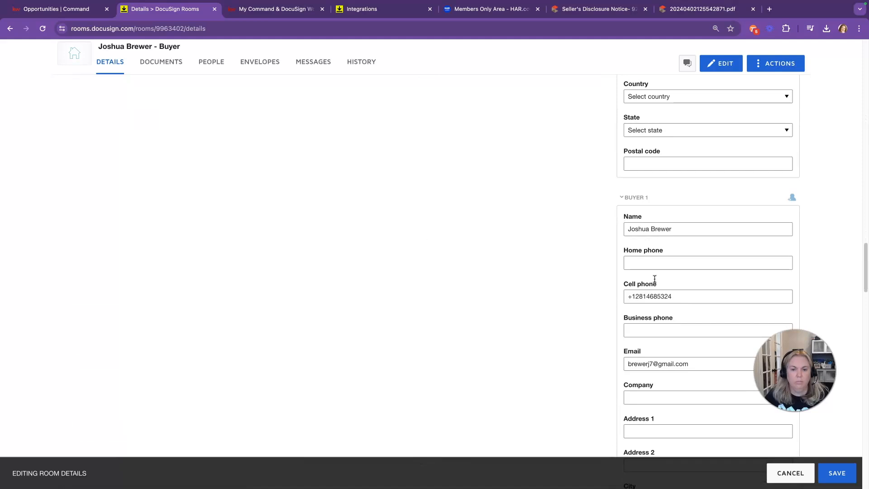
pyautogui.scroll(-12, 634, 299)
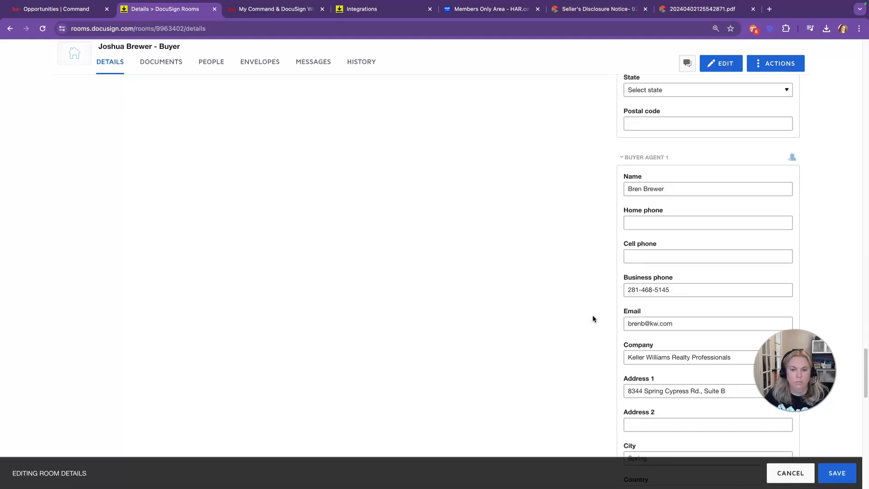
pyautogui.click(833, 476)
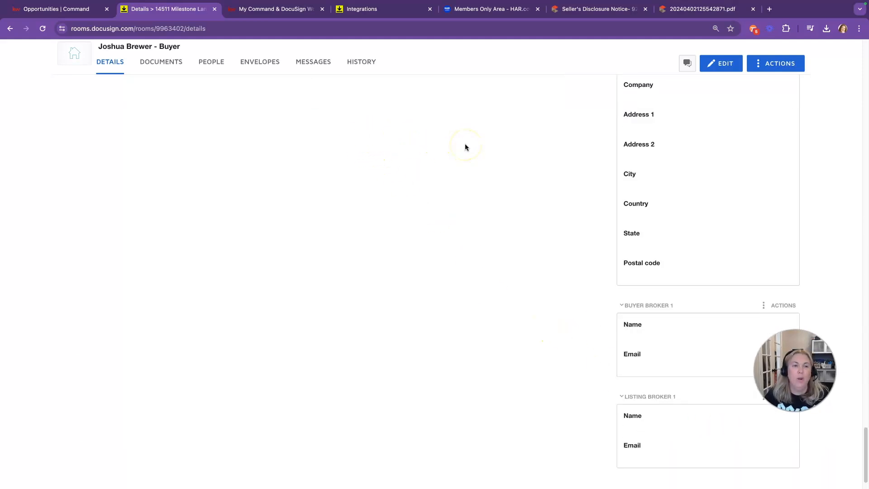
pyautogui.scroll(15, 459, 162)
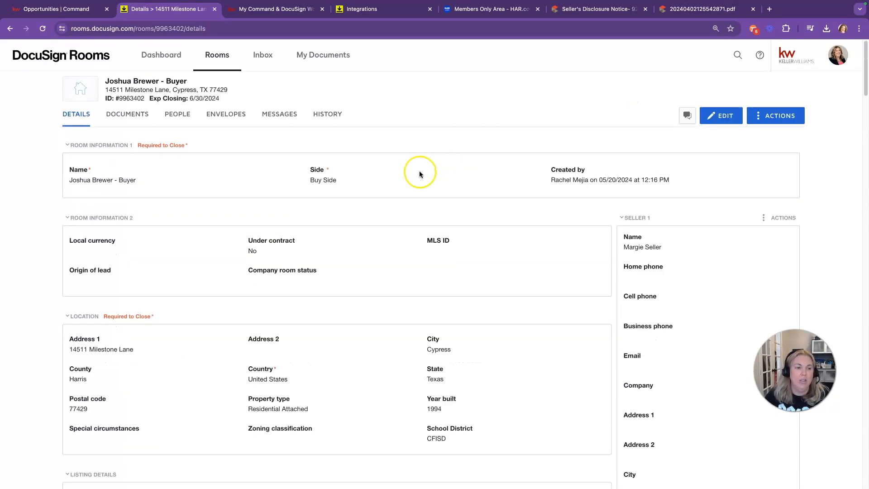
# Step: Show the room's 12 documents with page previews, after a brief look at the KW Answers article
pyautogui.click(149, 115)
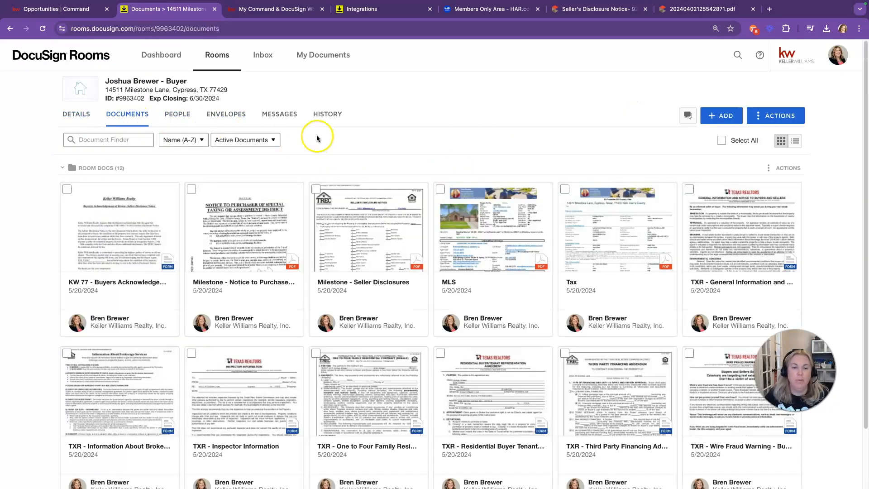
pyautogui.click(182, 277)
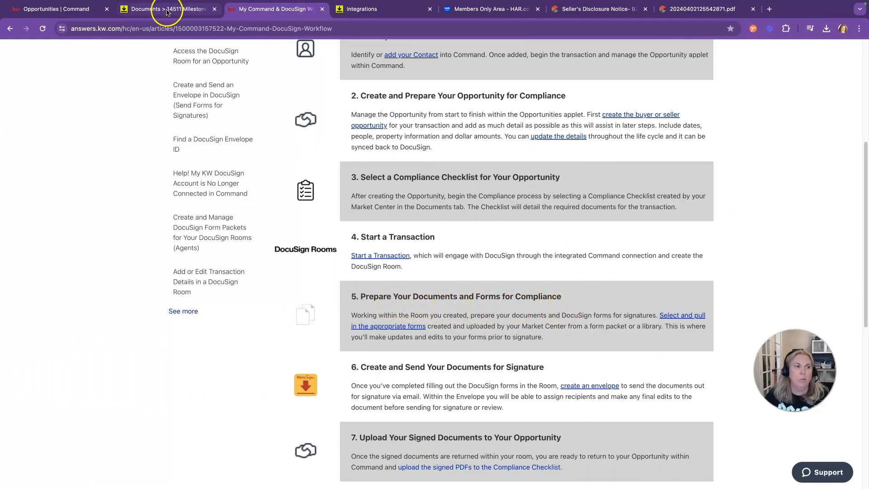
pyautogui.click(171, 8)
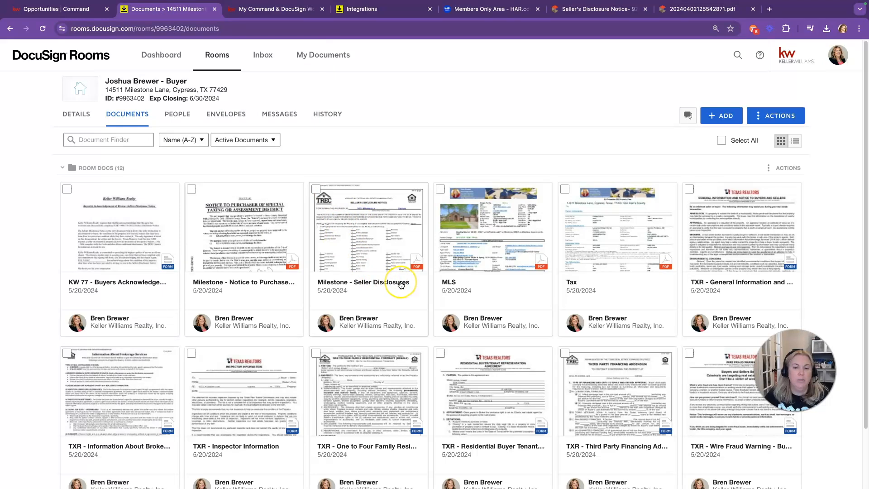
pyautogui.scroll(-2, 401, 283)
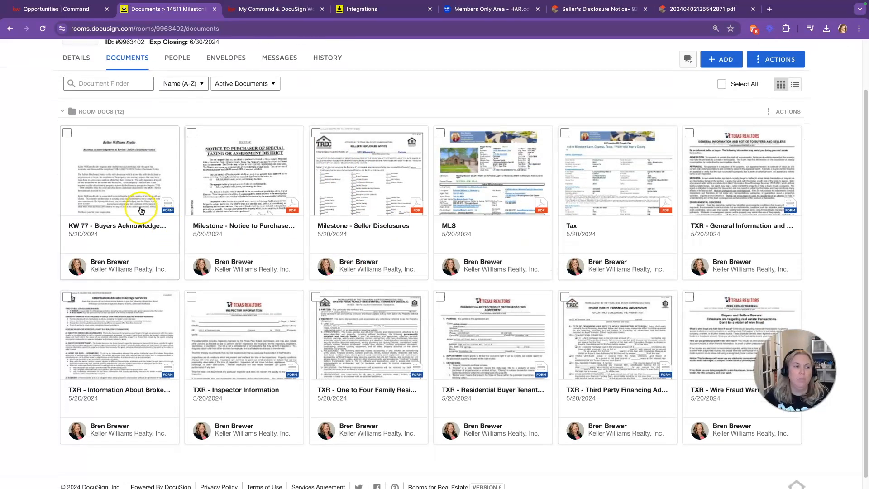
# Step: Save the KW 77 form and enter 'Keller Williams Professionals' as broker on the General Information form
pyautogui.click(128, 197)
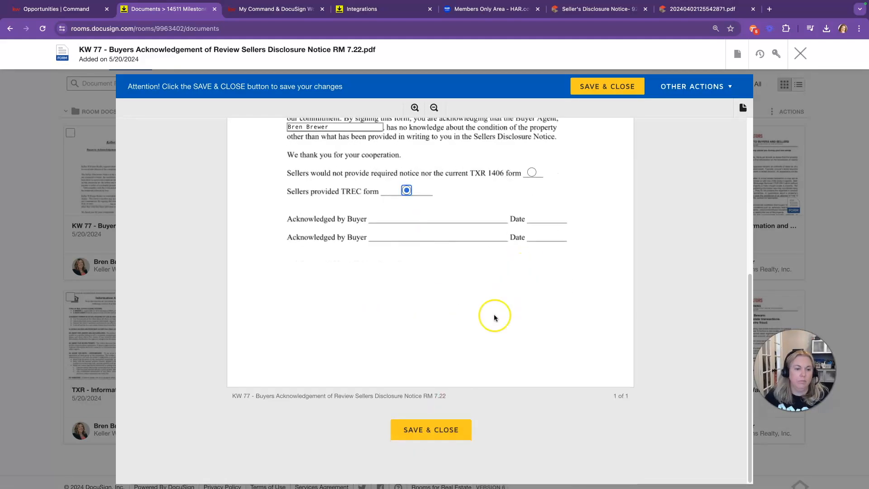
pyautogui.click(427, 429)
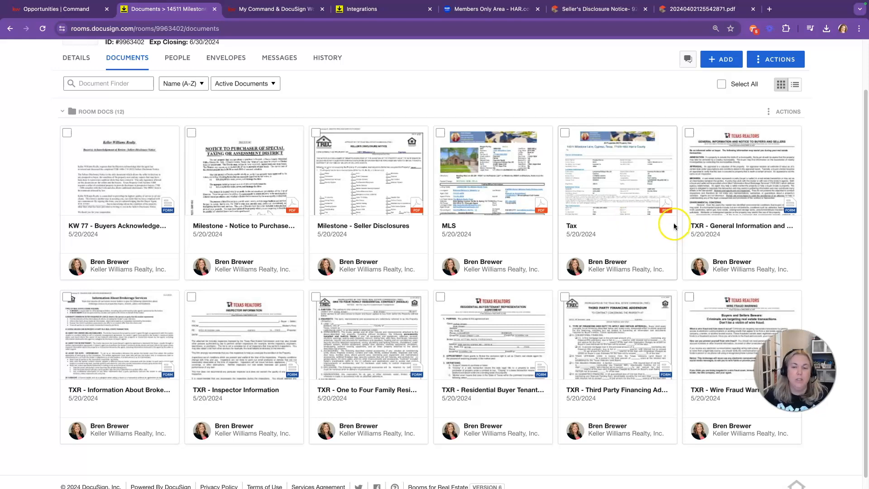
pyautogui.click(723, 208)
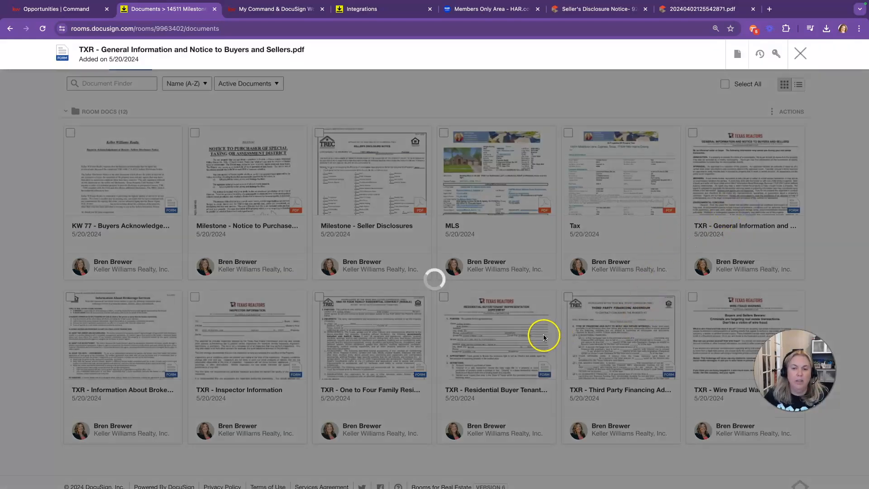
pyautogui.scroll(-20, 409, 208)
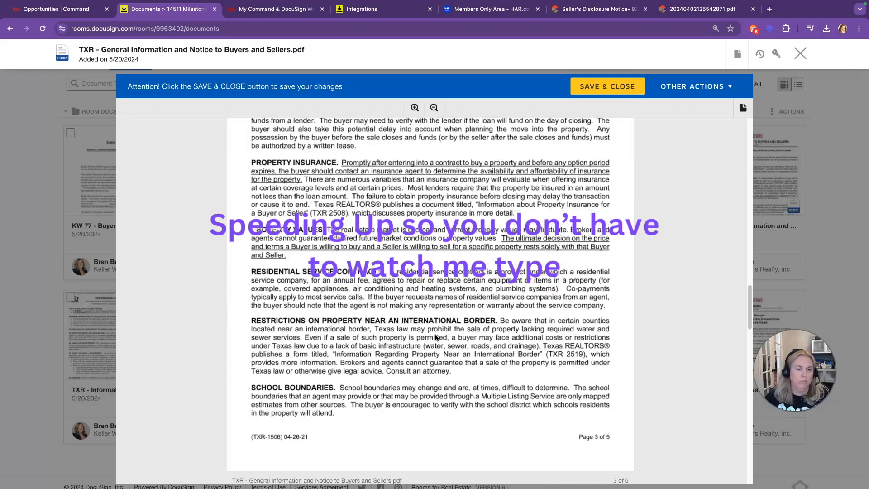
pyautogui.click(353, 278)
pyautogui.write('Keller Williams Professionals')
pyautogui.click(430, 433)
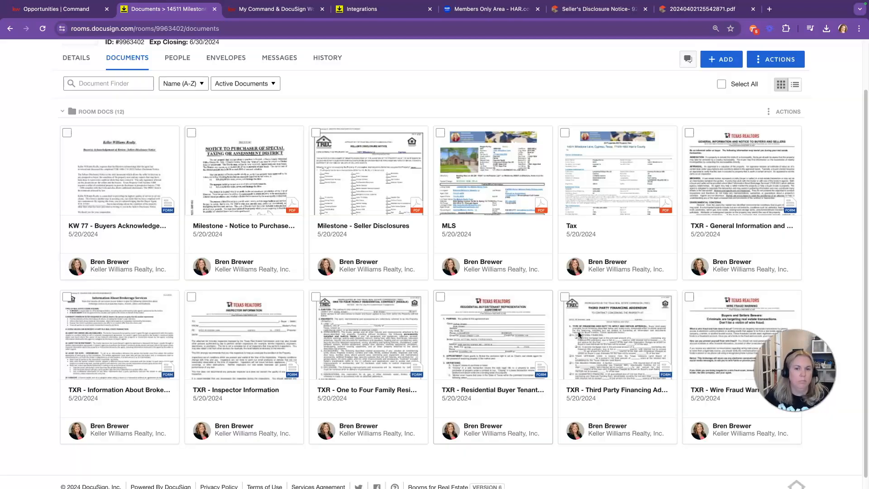
# Step: Apply a form template to the Information About Brokerage Services document and open it
pyautogui.click(122, 337)
pyautogui.click(803, 54)
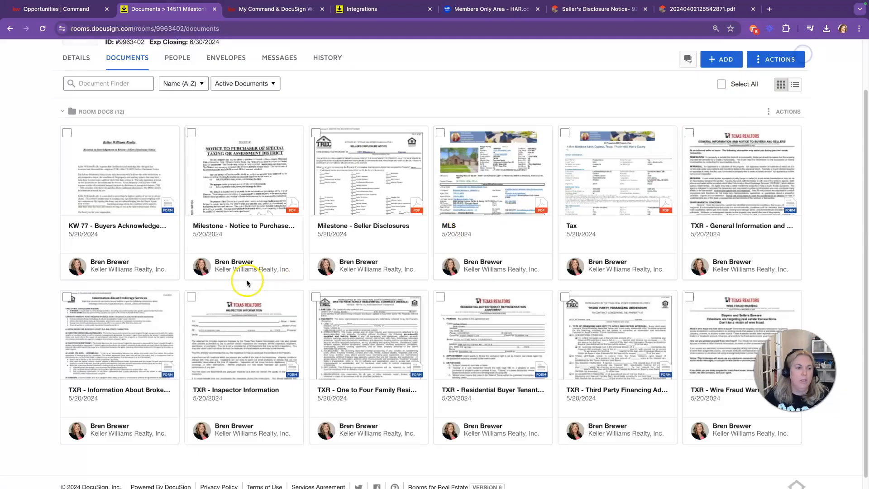
pyautogui.rightClick(144, 332)
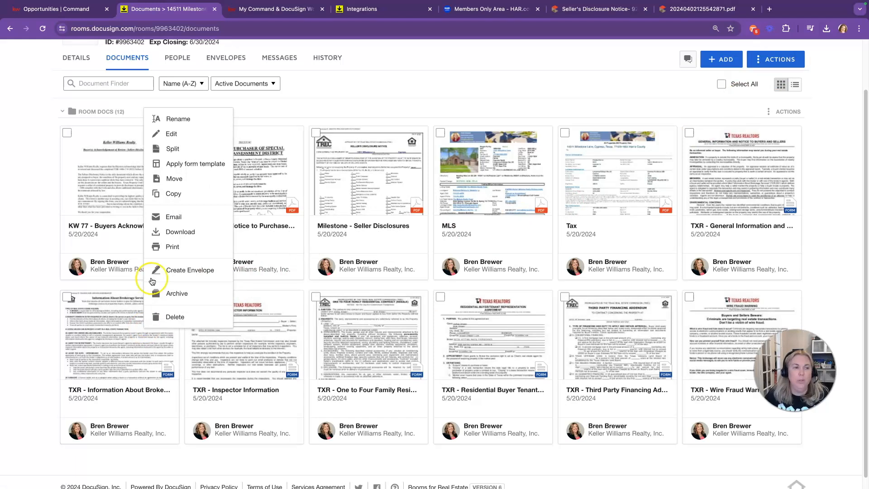
pyautogui.click(178, 163)
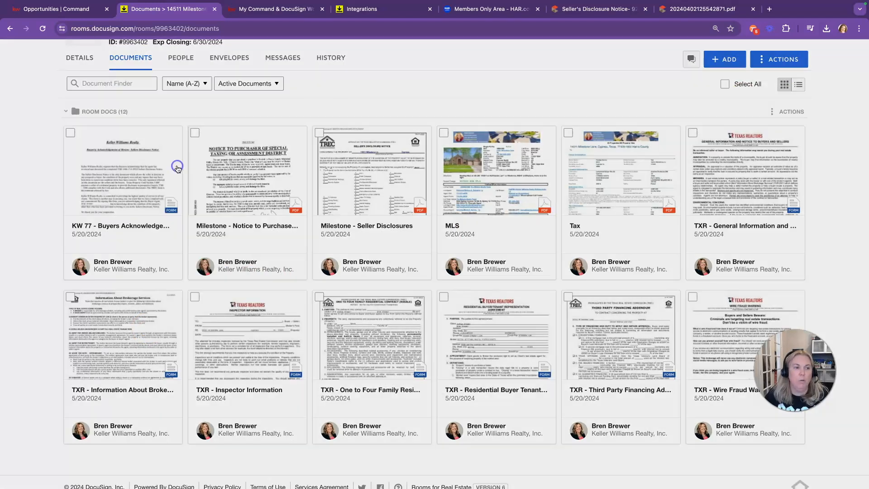
pyautogui.click(328, 132)
pyautogui.click(342, 176)
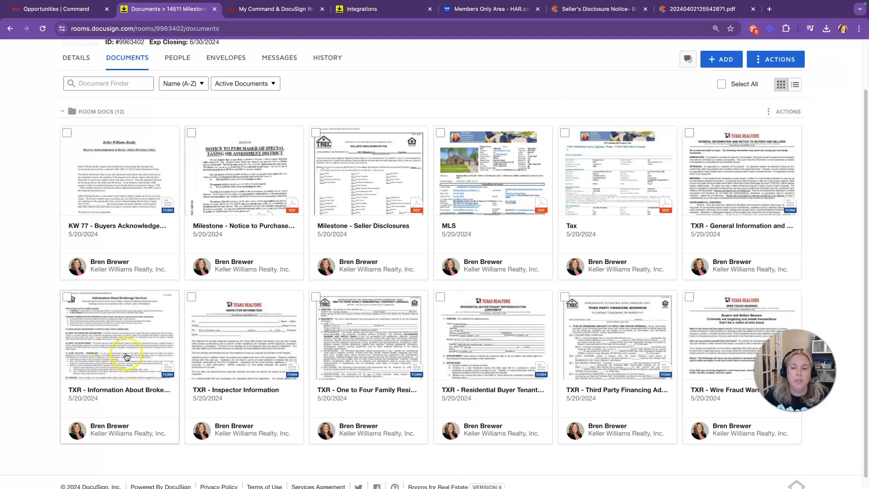
pyautogui.click(128, 357)
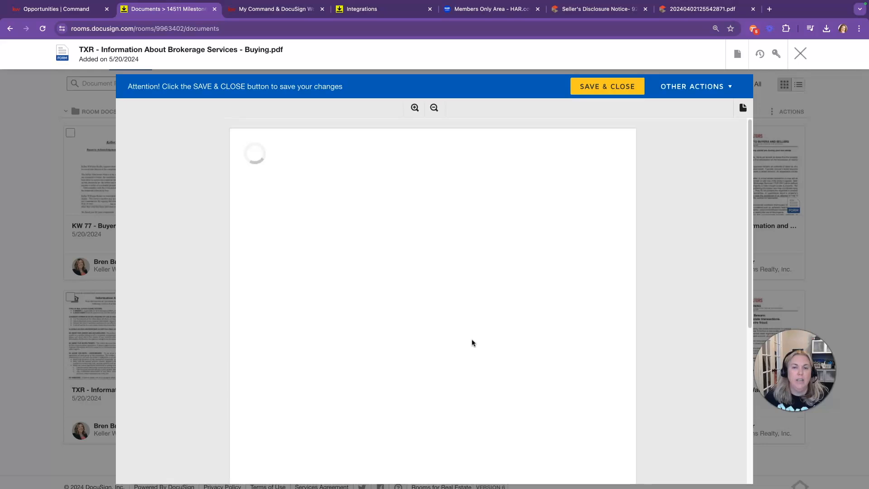
# Step: Open the Inspector Information form and save it
pyautogui.scroll(-10, 432, 294)
pyautogui.click(256, 341)
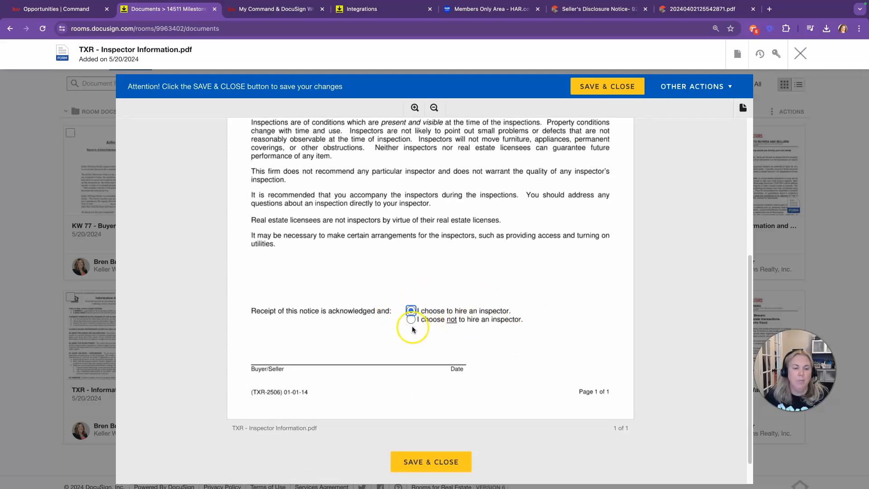
pyautogui.click(437, 460)
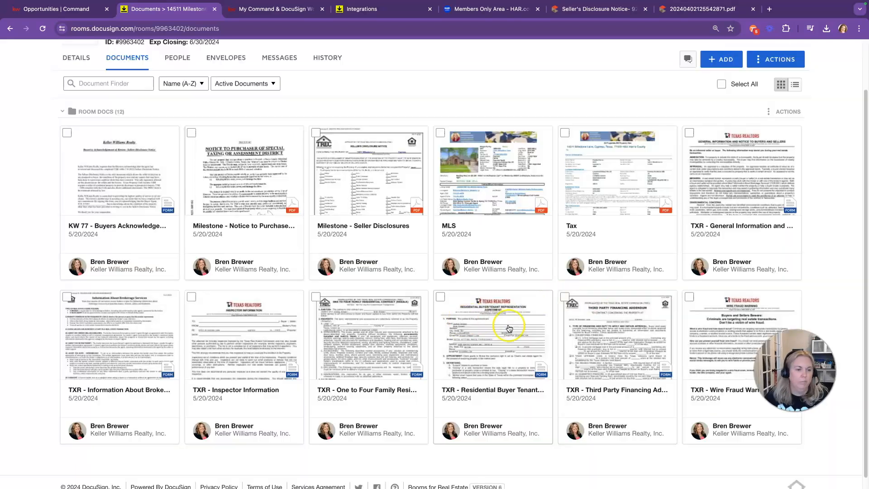
# Step: In the Buyer/Tenant Representation Agreement, enter market area 'Harris County and Surrounding Counties'
pyautogui.click(477, 326)
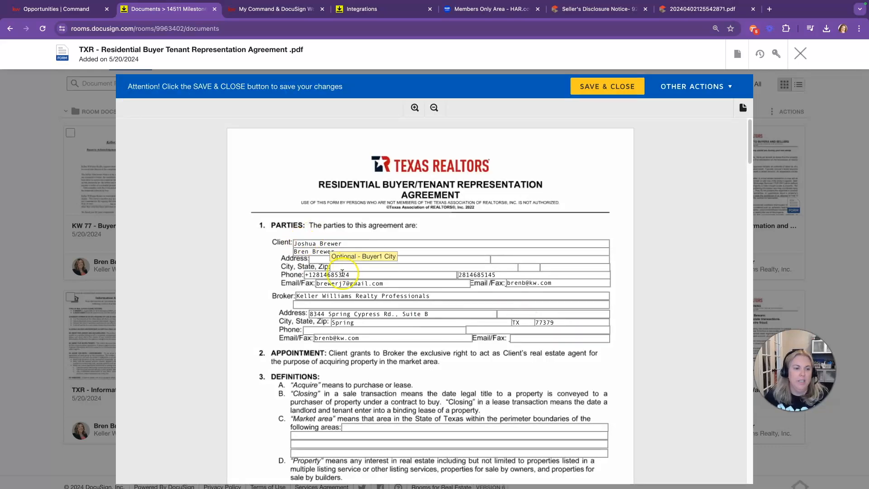
pyautogui.scroll(-5, 390, 360)
pyautogui.click(367, 259)
pyautogui.write('Harris County and Surrounding Counties')
pyautogui.click(438, 323)
pyautogui.press('Tab')
pyautogui.press('Tab')
# Step: Enter the 3% commission, tick the page-4 addenda and signature-page checkboxes, and save the agreement
pyautogui.scroll(-15, 438, 322)
pyautogui.click(596, 246)
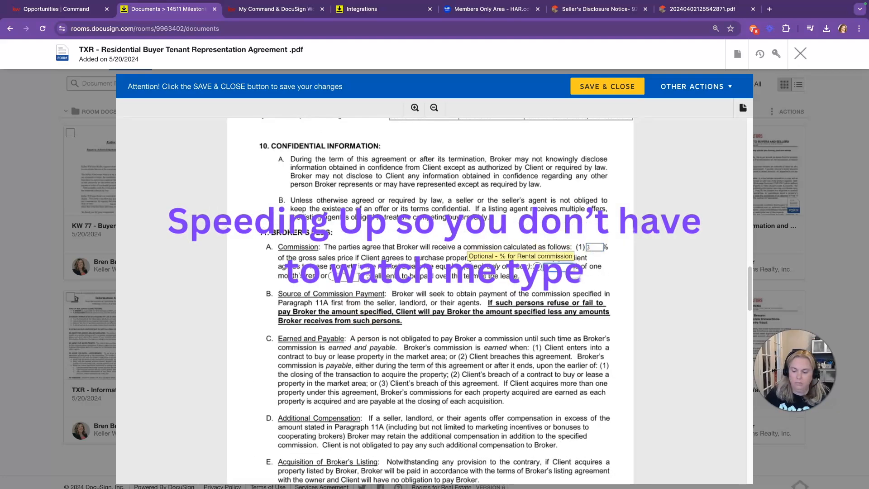
pyautogui.scroll(-20, 452, 281)
pyautogui.click(274, 257)
pyautogui.scroll(-15, 273, 271)
pyautogui.click(249, 261)
pyautogui.click(606, 87)
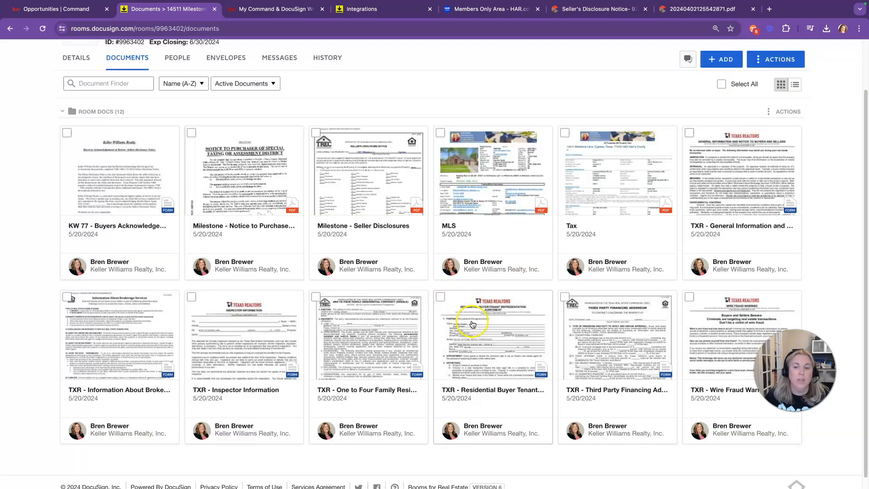
# Step: In the contract, enter both seller names and the property description: lot 3, block 2, Cypress
pyautogui.click(369, 339)
pyautogui.write('Margie Seller')
pyautogui.press('Tab')
pyautogui.write('Joe Seller')
pyautogui.press('Tab')
pyautogui.press('Tab')
pyautogui.press('Tab')
pyautogui.write('3')
pyautogui.press('Tab')
pyautogui.write('2')
pyautogui.press('Tab')
pyautogui.write('Cypress')
pyautogui.press('Tab')
pyautogui.press('Tab')
pyautogui.press('Tab')
pyautogui.press('Tab')
# Step: Mark the financing entry and fill in the escrow agent's street, city, state and ZIP
pyautogui.scroll(-3, 355, 272)
pyautogui.click(439, 311)
pyautogui.scroll(-6, 408, 294)
pyautogui.write('1111 Main Dr')
pyautogui.click(317, 310)
pyautogui.write('Houston')
pyautogui.click(348, 310)
pyautogui.write('TX')
pyautogui.press('Tab')
pyautogui.write('77429')
# Step: Set a 10-day option period and First American Title at Buyer's expense; mark HOA and disclosure received
pyautogui.scroll(-2, 351, 237)
pyautogui.click(290, 340)
pyautogui.write('10')
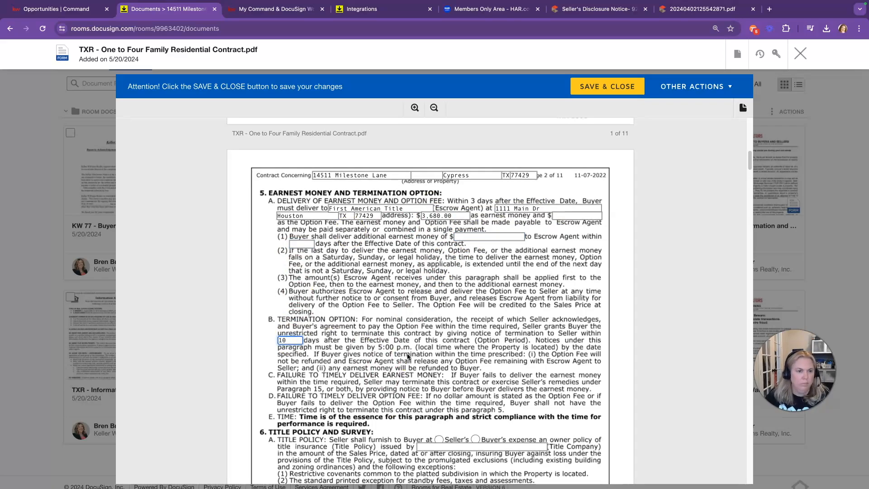
pyautogui.scroll(-2, 408, 356)
pyautogui.click(440, 370)
pyautogui.write('First American Title')
pyautogui.click(520, 312)
pyautogui.scroll(-10, 455, 341)
pyautogui.click(535, 361)
pyautogui.click(272, 289)
# Step: Fill page 5's Closing field and tick two section 22 addenda checkboxes
pyautogui.scroll(-4, 418, 367)
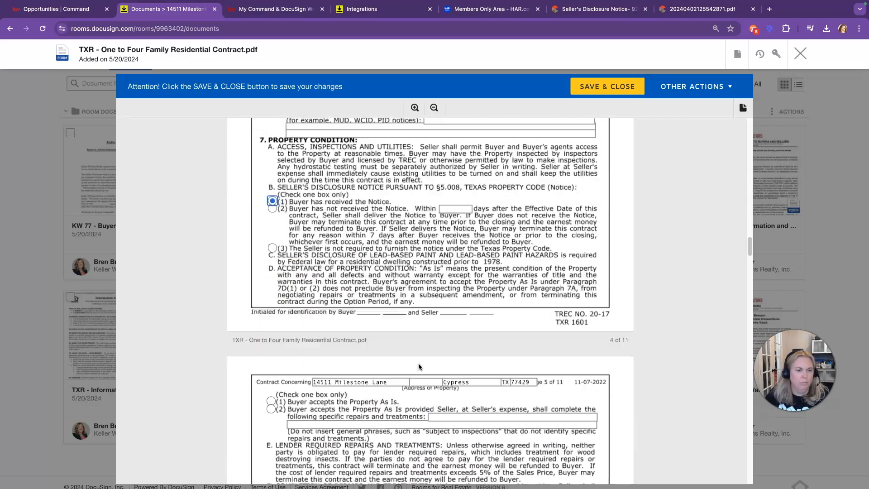
pyautogui.scroll(-10, 419, 367)
pyautogui.click(466, 285)
pyautogui.scroll(-20, 468, 301)
pyautogui.scroll(-1, 468, 302)
pyautogui.click(274, 215)
pyautogui.click(441, 254)
# Step: Enter Keller Williams Professionals as buyer's broker, representing Buyer only, with license and associate details
pyautogui.scroll(-20, 448, 306)
pyautogui.click(289, 156)
pyautogui.write('Keller Williams Professionals')
pyautogui.press('Tab')
pyautogui.write('588569')
pyautogui.click(304, 179)
pyautogui.click(314, 202)
pyautogui.press('Tab')
pyautogui.press('Tab')
pyautogui.press('Tab')
pyautogui.press('Tab')
# Step: Enter XYZ Company as listing broker, representing Seller only, with associate contact details and office address
pyautogui.click(470, 157)
pyautogui.write('XYZ Company')
pyautogui.press('Tab')
pyautogui.write('123456')
pyautogui.click(474, 189)
pyautogui.click(452, 204)
pyautogui.write('Susie Agent')
pyautogui.press('BackSpace')
pyautogui.press('BackSpace')
pyautogui.write('use.com')
pyautogui.press('Tab')
pyautogui.write('123-456-7890Joe Broker')
pyautogui.click(481, 283)
pyautogui.write('1234 Main Street')
# Step: Review the filled contract and save and close it
pyautogui.scroll(-15, 420, 275)
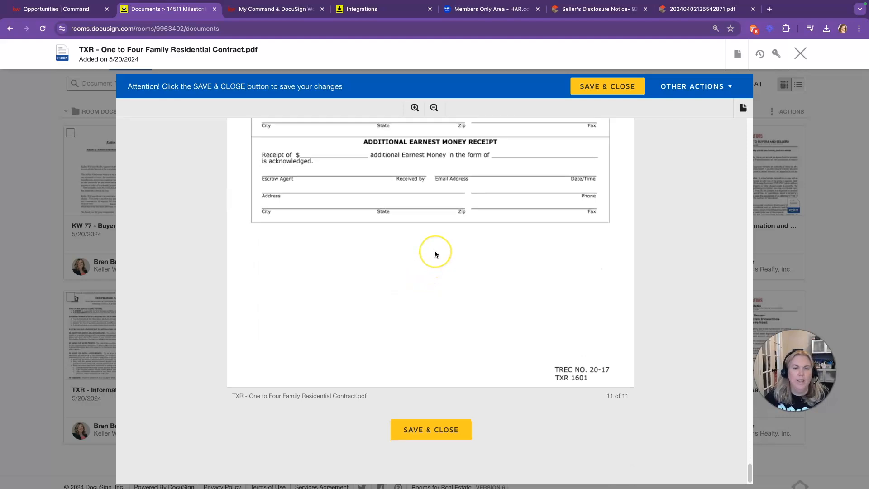
pyautogui.scroll(20, 434, 252)
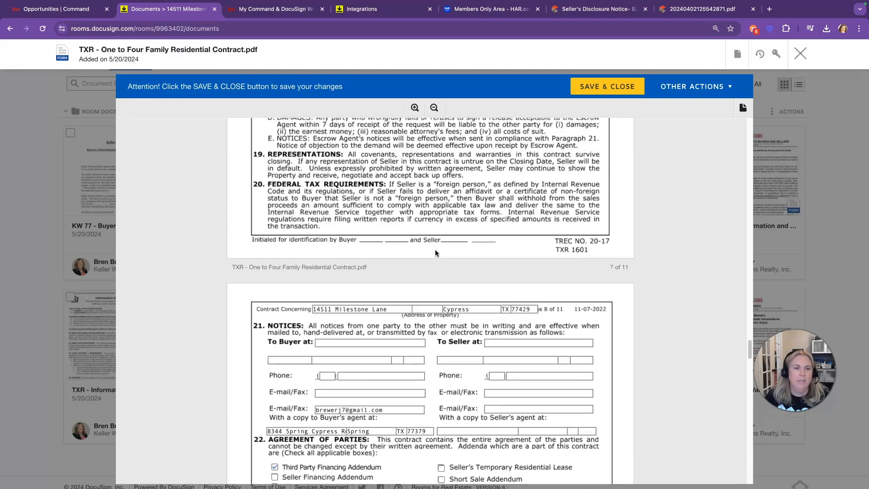
pyautogui.scroll(20, 435, 252)
pyautogui.click(594, 86)
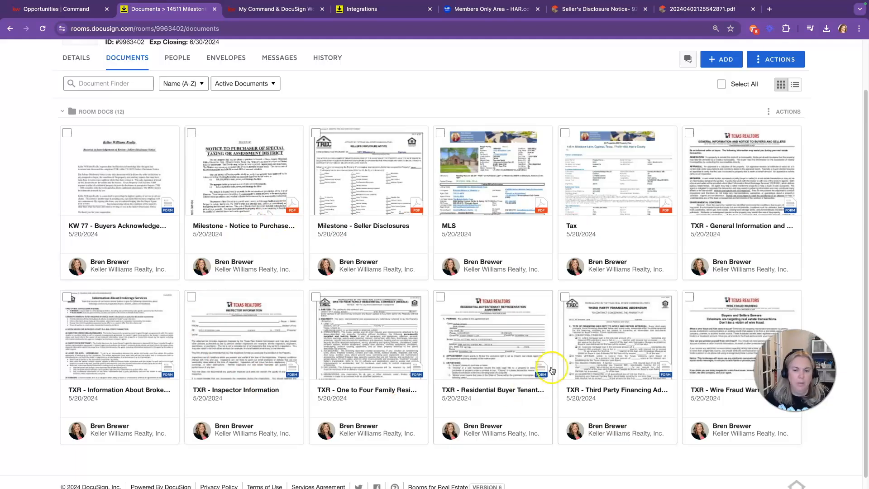
# Step: Review the Third Party Financing Addendum's $268000 loan amount and save it
pyautogui.click(594, 349)
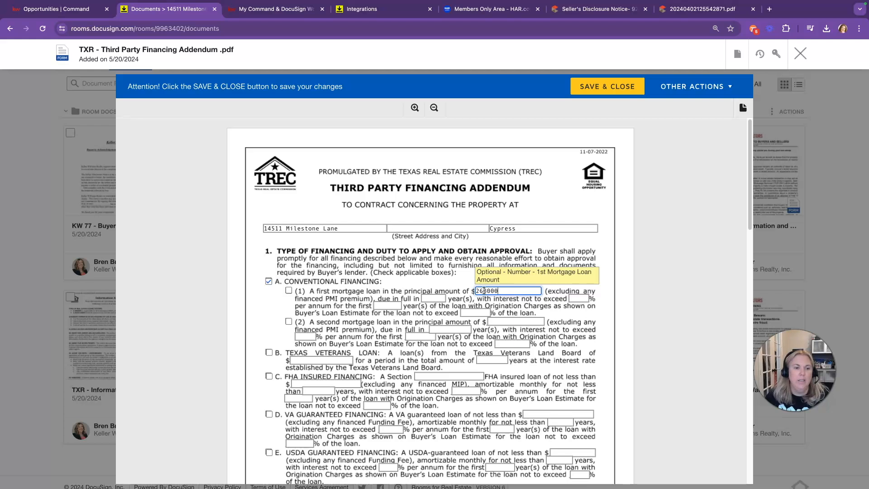
pyautogui.click(450, 294)
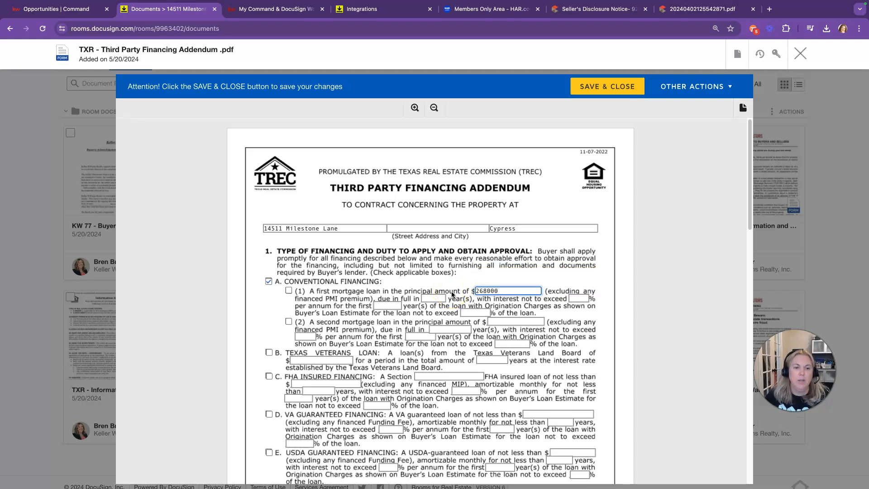
pyautogui.scroll(-20, 452, 294)
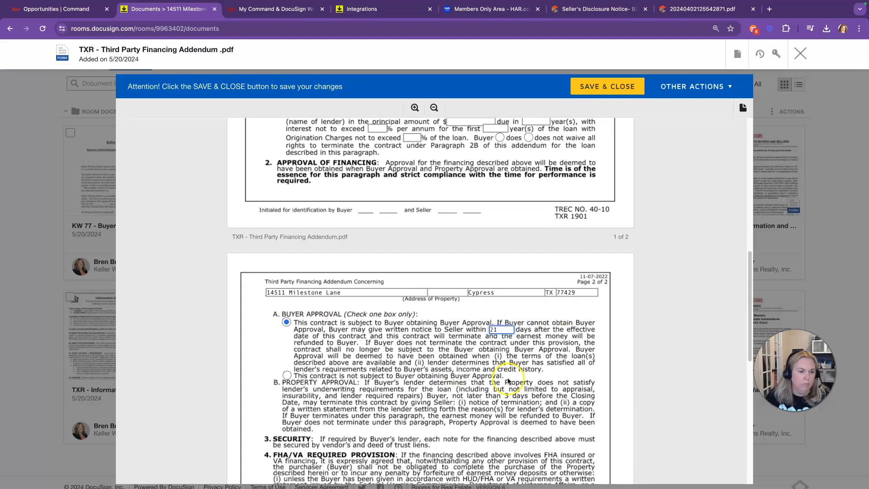
pyautogui.click(434, 431)
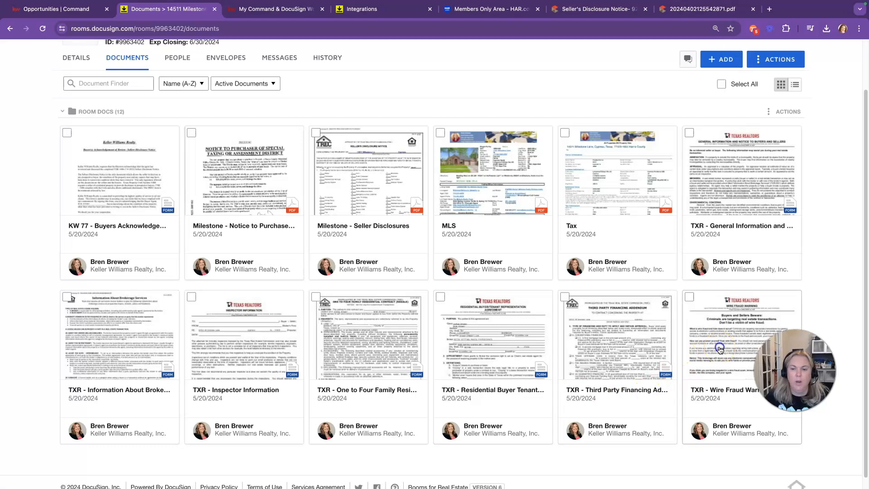
# Step: Tick both Buyer boxes on the Wire Fraud Warning and save it
pyautogui.click(718, 347)
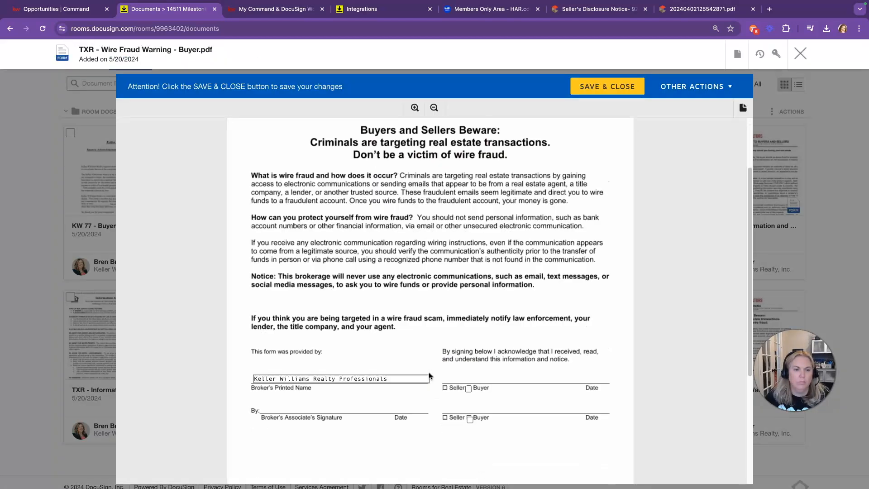
pyautogui.scroll(-2, 471, 316)
pyautogui.click(468, 348)
pyautogui.click(471, 383)
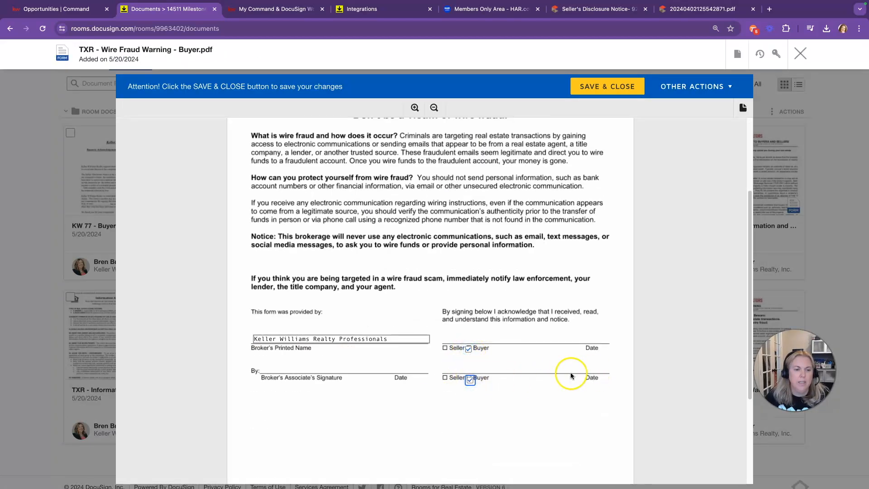
pyautogui.scroll(-3, 561, 369)
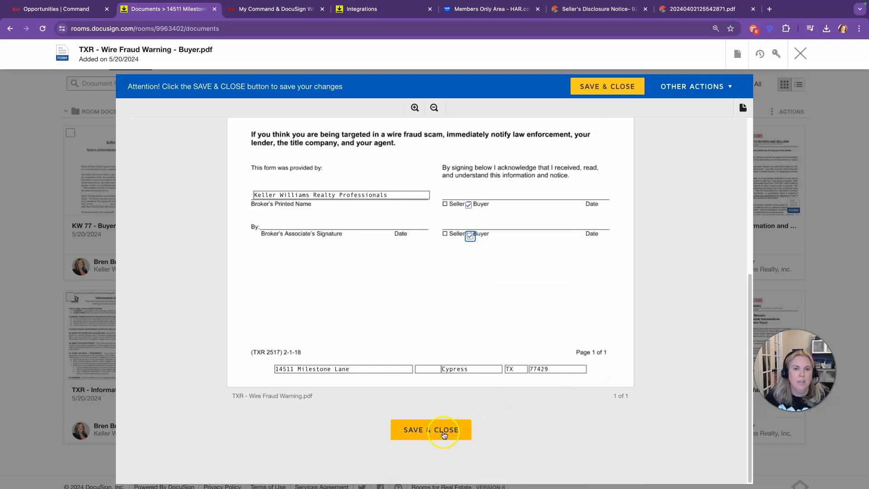
pyautogui.click(444, 435)
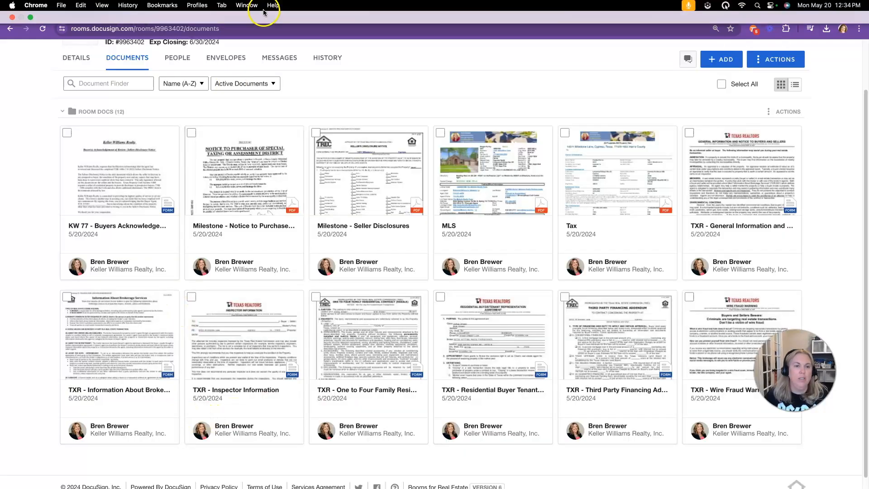
# Step: Check the KW DocuSign workflow article, then go back to the room's documents
pyautogui.click(269, 10)
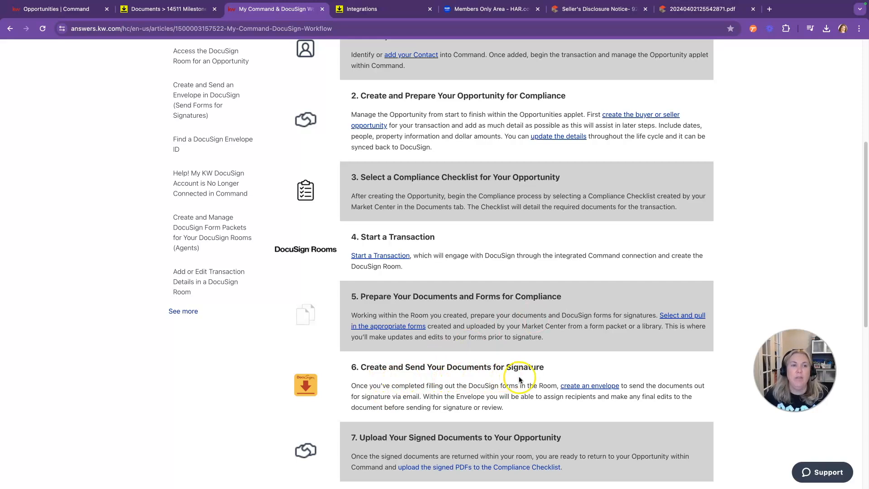
pyautogui.click(182, 10)
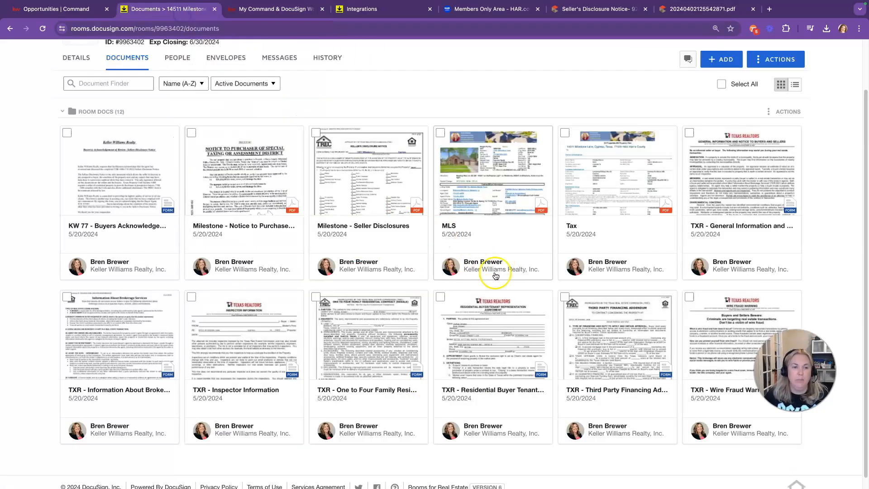
pyautogui.scroll(1, 468, 267)
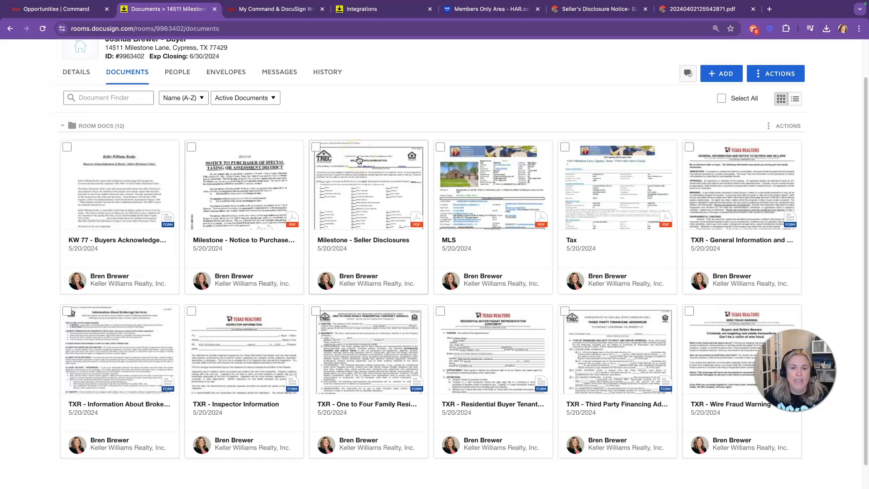
# Step: Select all 12 documents, keeping MLS and Tax checked, and create an envelope from them
pyautogui.click(722, 99)
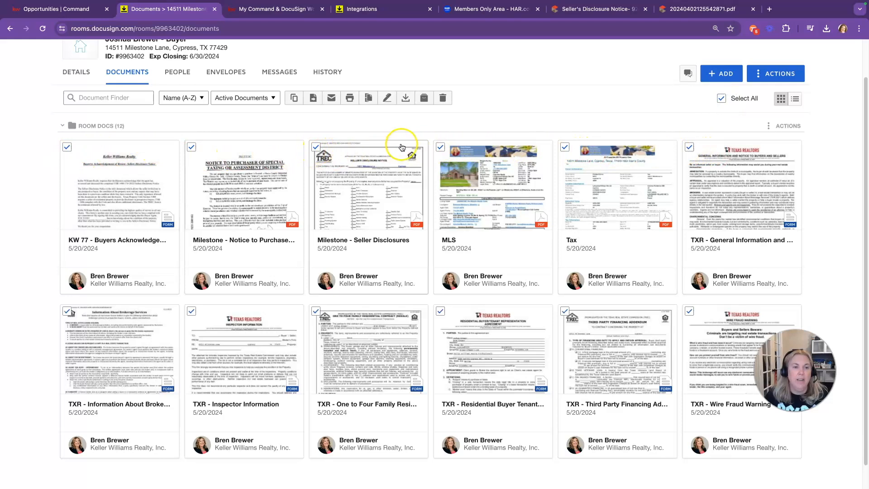
pyautogui.click(440, 147)
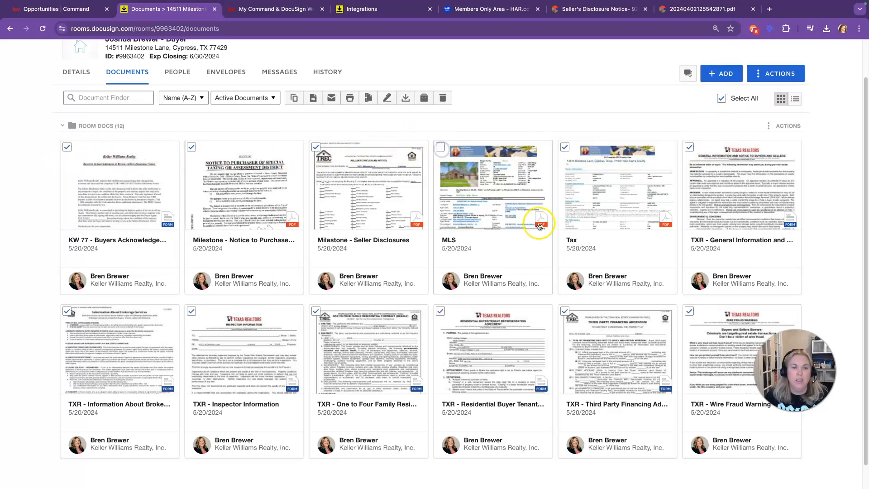
pyautogui.click(565, 147)
pyautogui.click(440, 147)
pyautogui.click(565, 149)
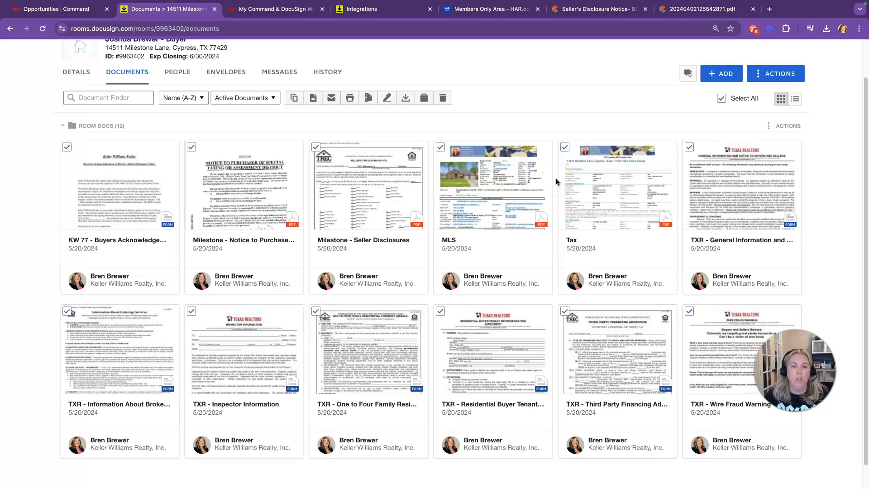
pyautogui.click(388, 99)
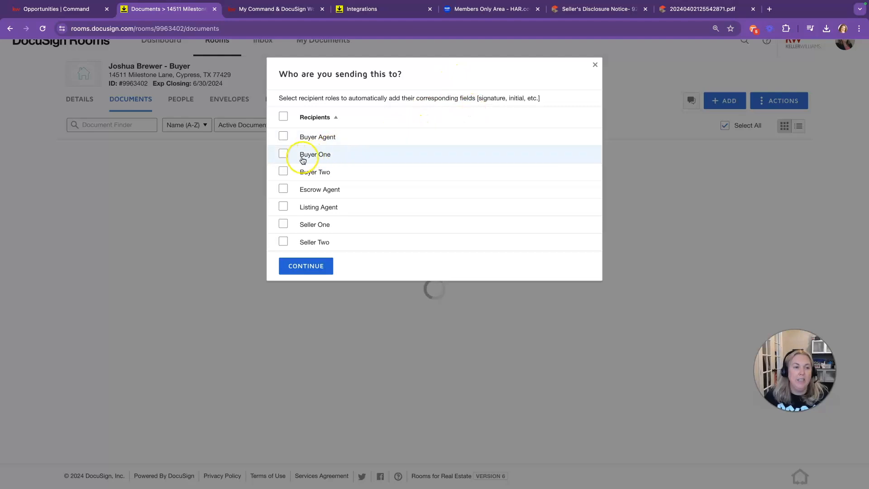
# Step: Choose Buyer Agent, Buyer One and Buyer Two as recipient roles and build the envelope
pyautogui.click(283, 137)
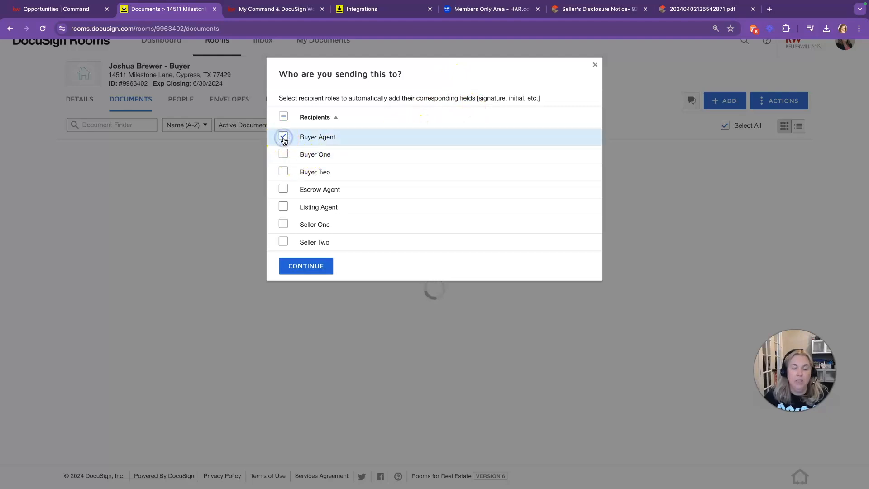
pyautogui.click(282, 154)
pyautogui.click(283, 172)
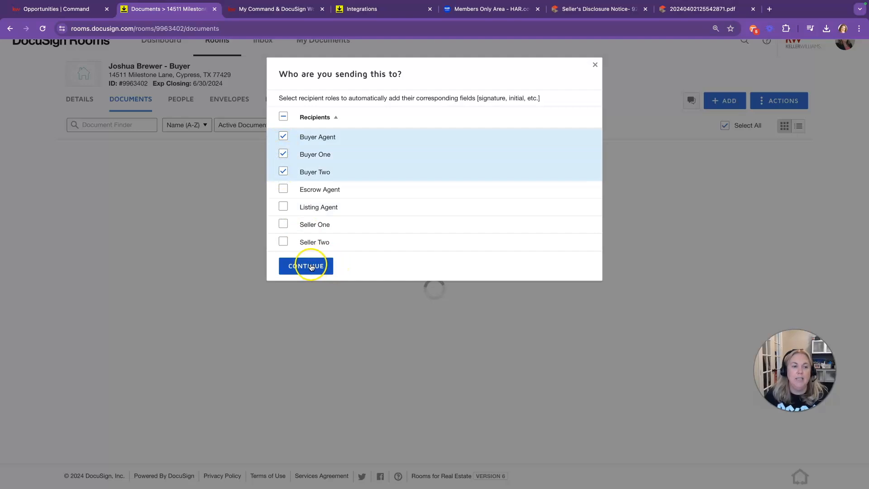
pyautogui.click(311, 267)
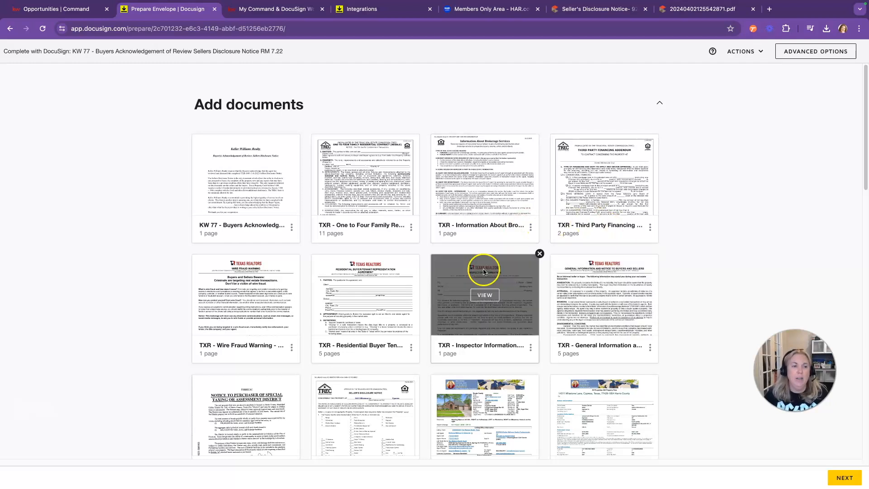
# Step: Reorder the envelope documents: General Information to third position, KW 77 into the third row
pyautogui.scroll(-2, 240, 248)
pyautogui.scroll(2, 304, 260)
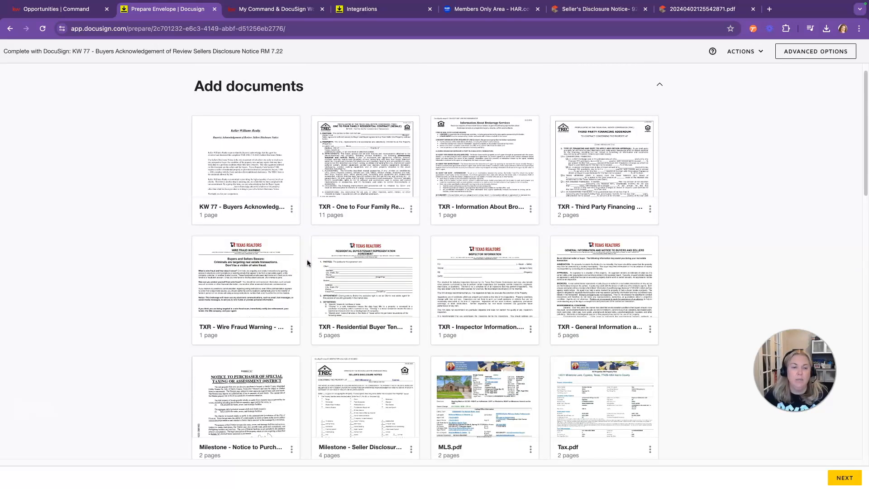
pyautogui.scroll(-1, 417, 314)
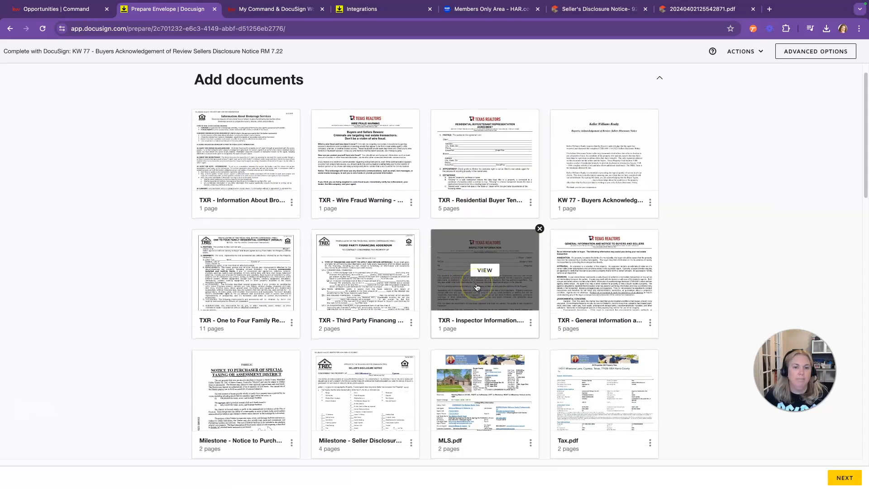
pyautogui.moveTo(604, 267); pyautogui.dragTo(485, 156)
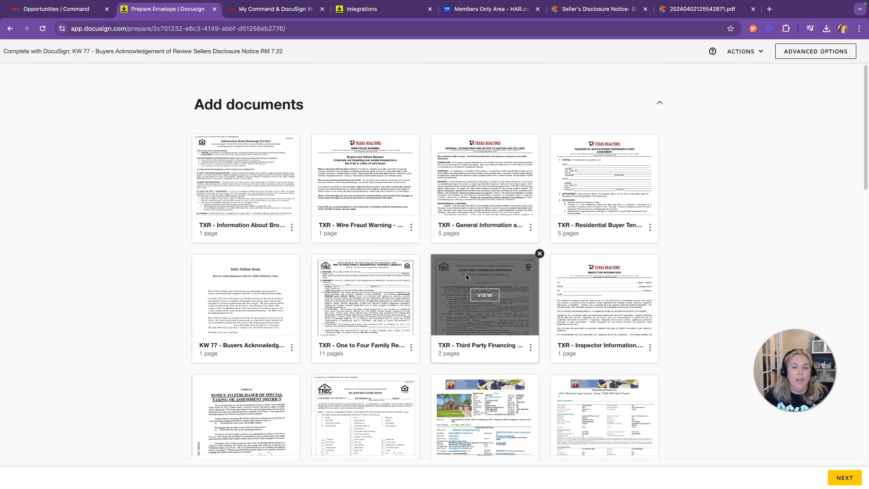
pyautogui.scroll(-1, 466, 277)
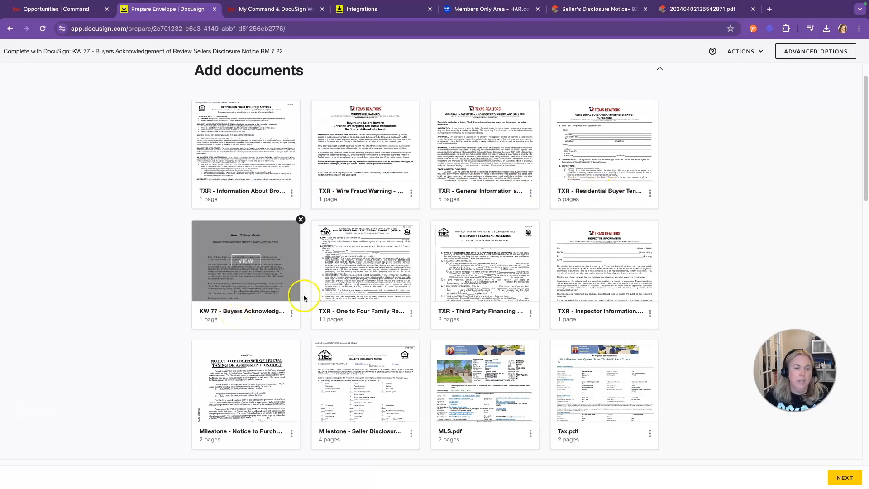
pyautogui.scroll(-1, 304, 298)
pyautogui.moveTo(265, 267); pyautogui.dragTo(377, 375)
pyautogui.scroll(-3, 393, 333)
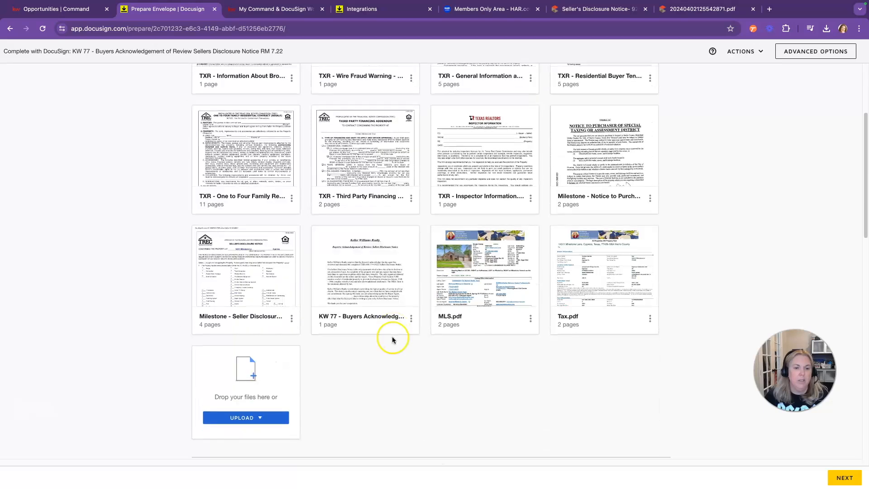
pyautogui.scroll(-2, 392, 335)
pyautogui.scroll(5, 392, 340)
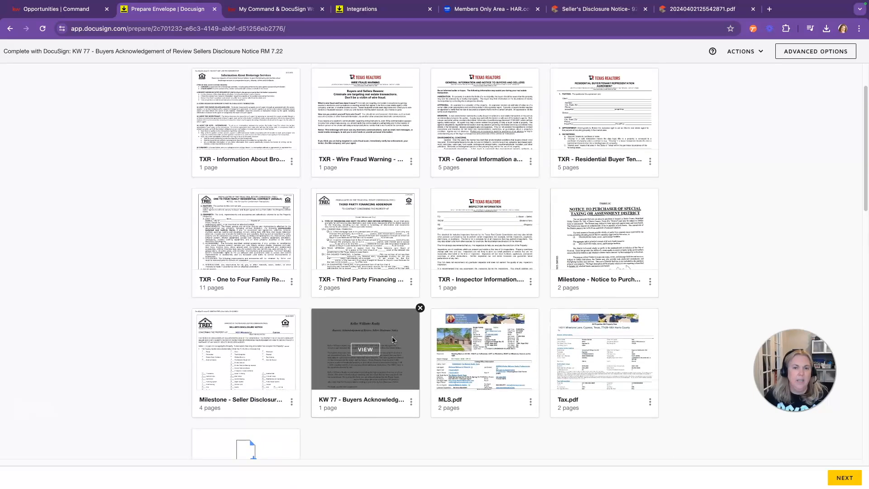
pyautogui.scroll(-15, 392, 339)
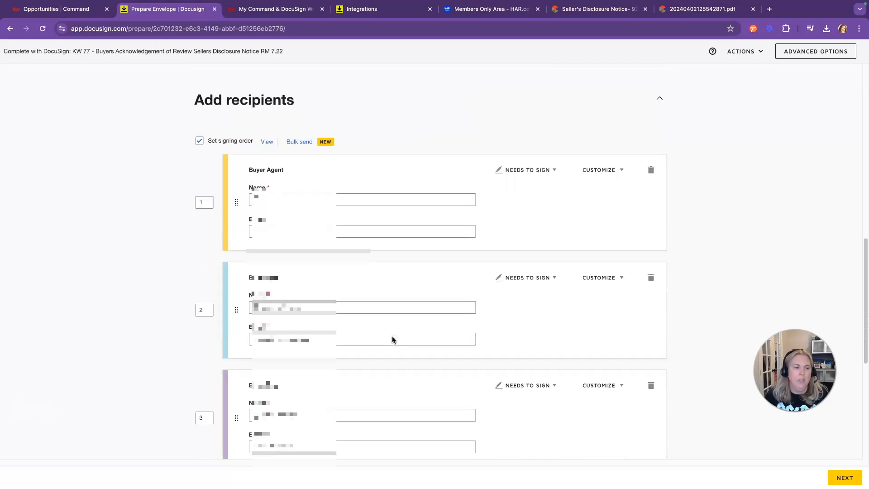
# Step: Fill the Buyer Agent's name and e-mail from the saved-contact suggestions
pyautogui.scroll(3, 392, 340)
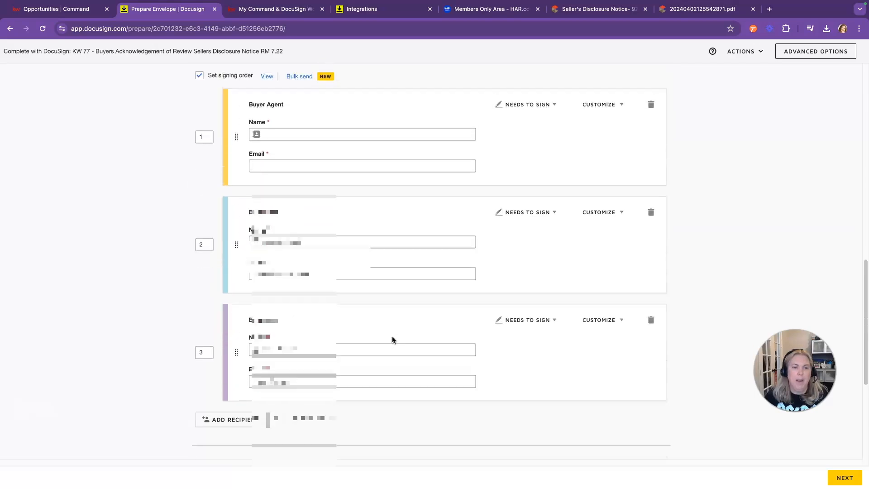
pyautogui.click(286, 235)
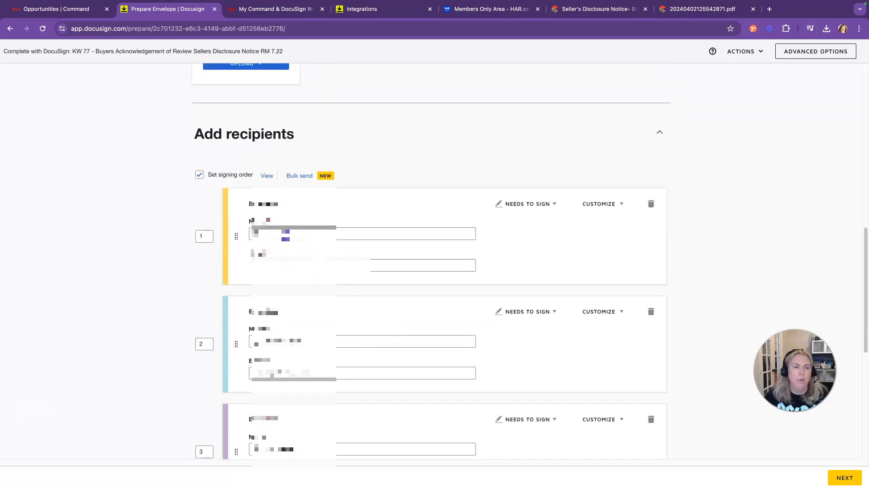
pyautogui.click(288, 246)
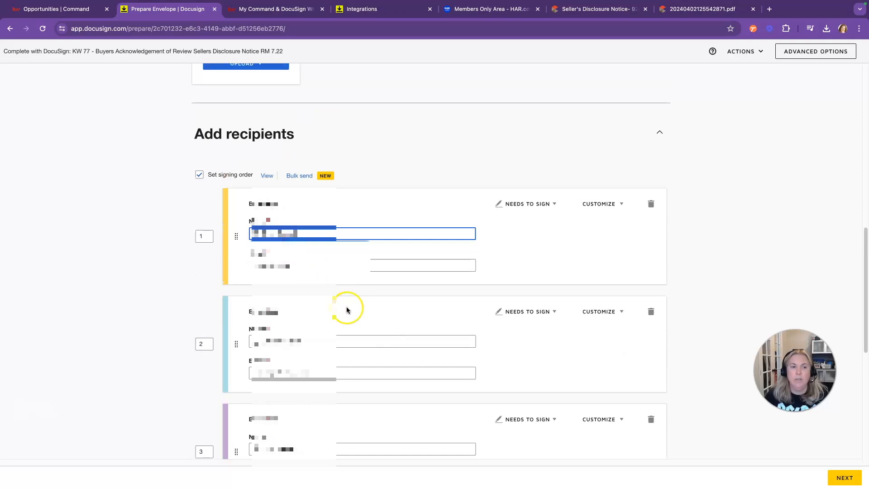
pyautogui.click(316, 372)
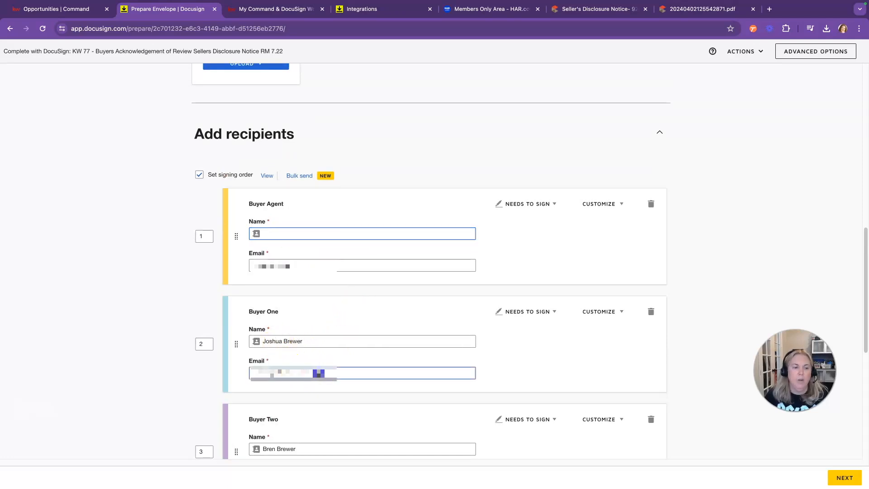
pyautogui.scroll(-1, 325, 362)
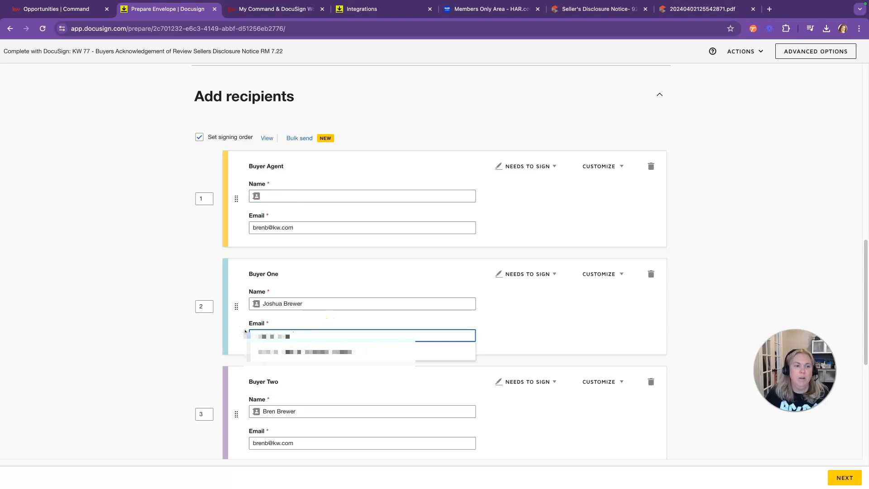
pyautogui.click(245, 332)
pyautogui.click(278, 196)
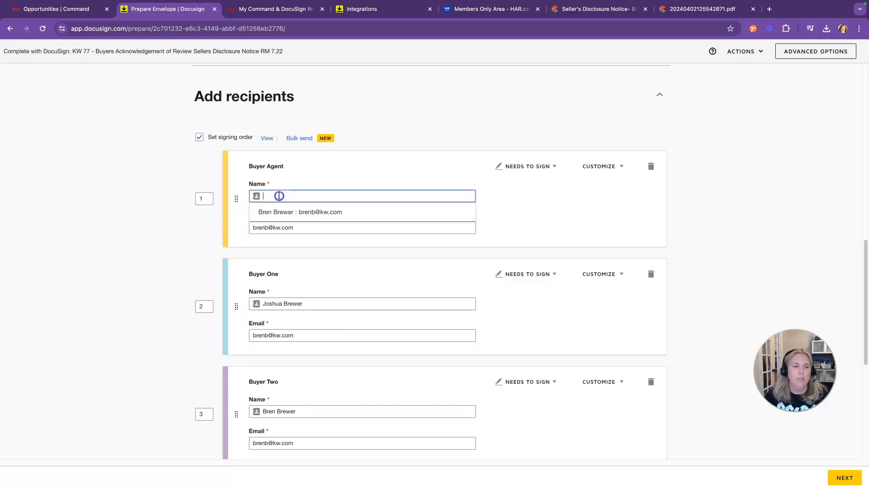
pyautogui.click(279, 210)
pyautogui.scroll(-2, 307, 337)
# Step: Close the name suggestion list under Buyer Two without changing it
pyautogui.click(308, 339)
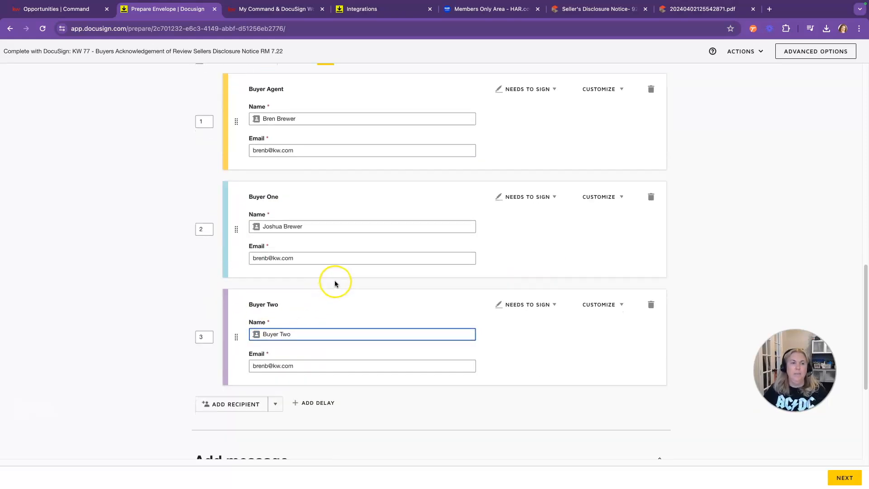
pyautogui.scroll(1, 341, 273)
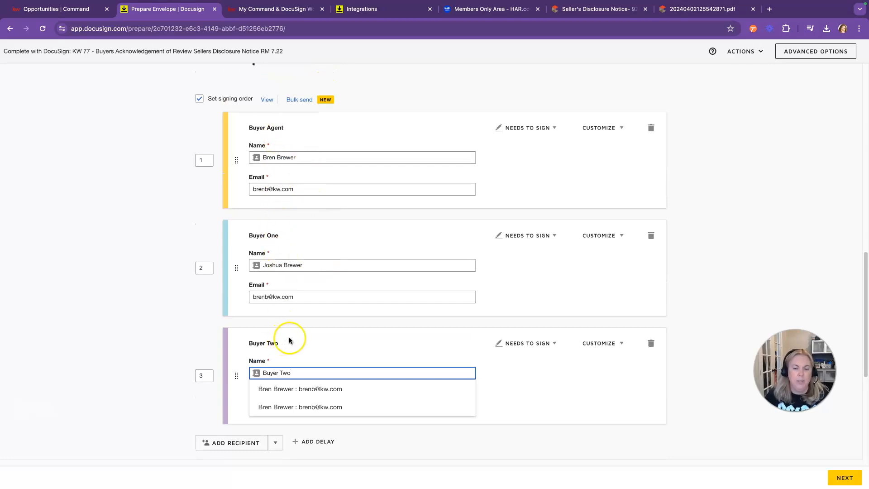
pyautogui.scroll(-1, 365, 312)
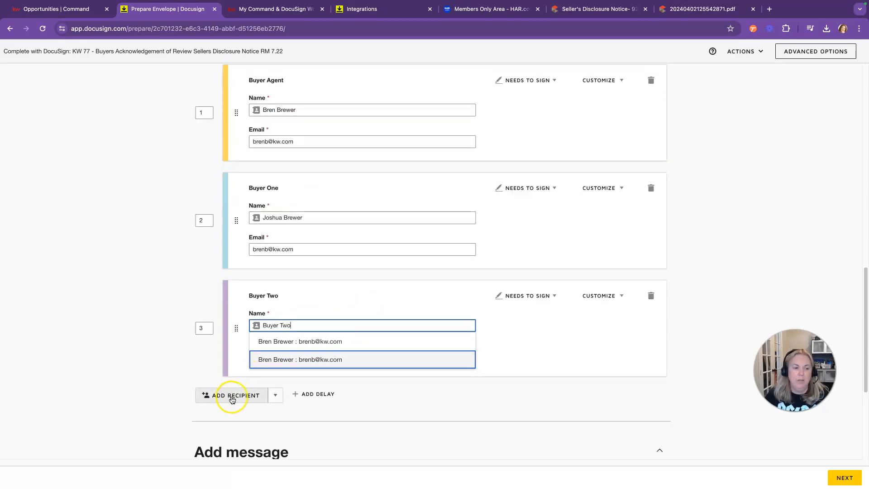
pyautogui.click(233, 399)
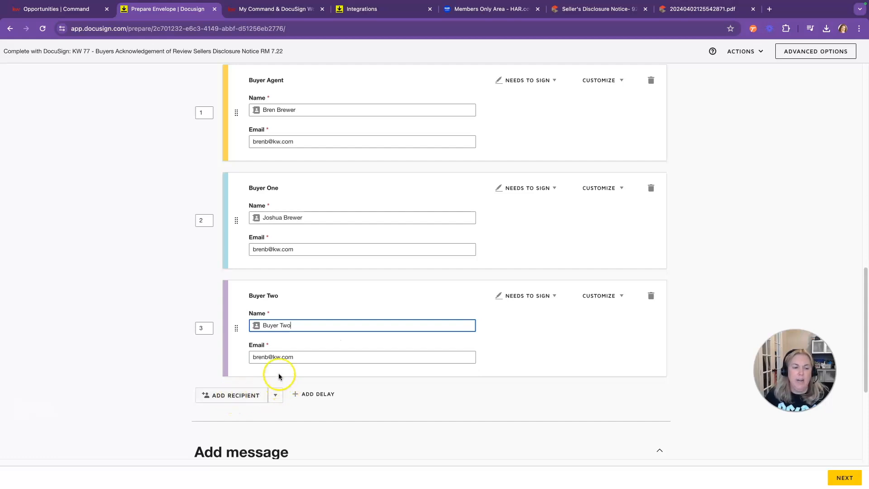
pyautogui.scroll(1, 279, 376)
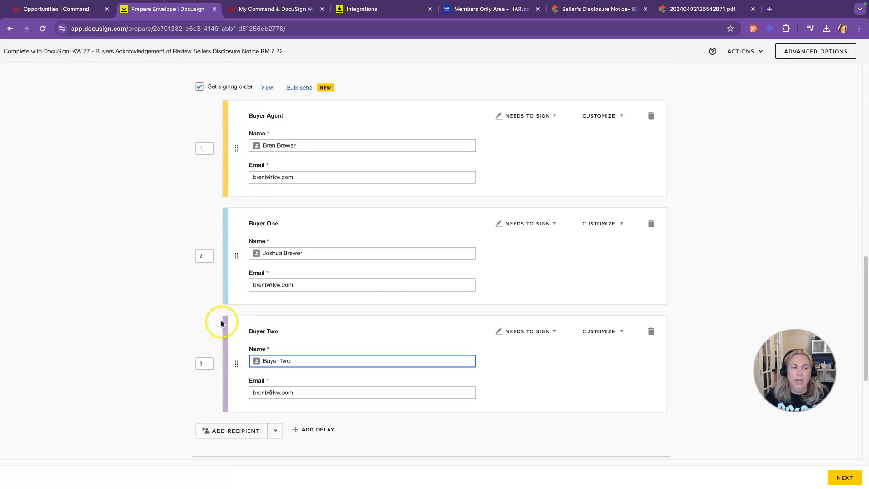
# Step: Switch signing order on and back off so all three recipients sign in any order
pyautogui.click(200, 87)
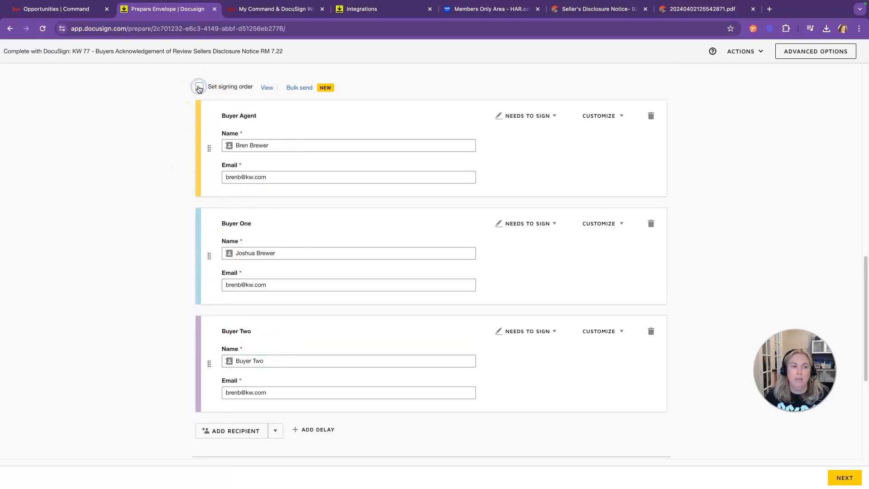
pyautogui.click(199, 88)
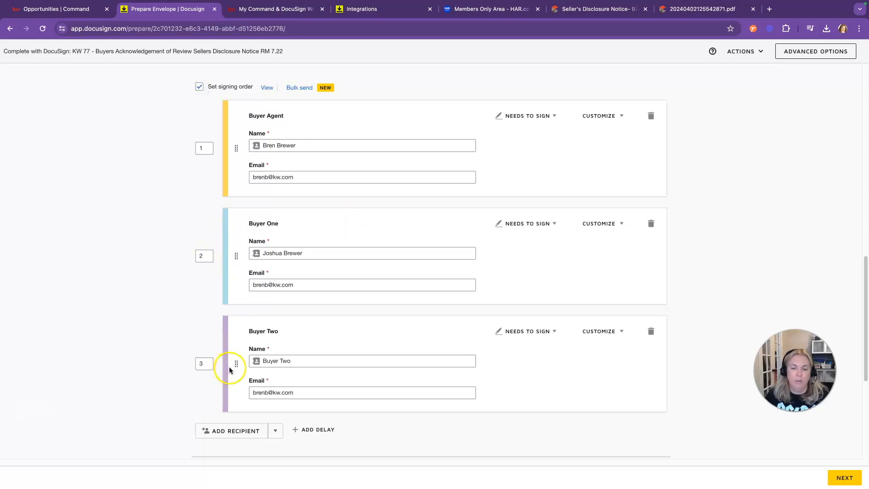
pyautogui.click(199, 89)
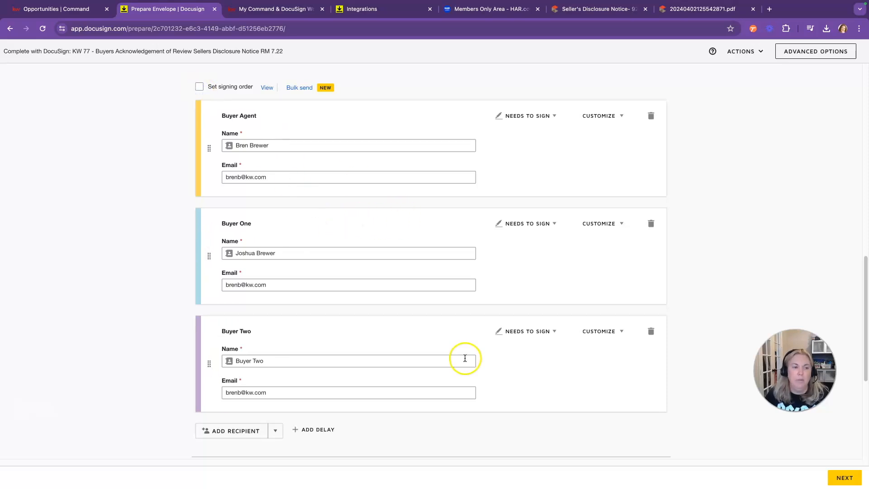
pyautogui.scroll(-4, 466, 384)
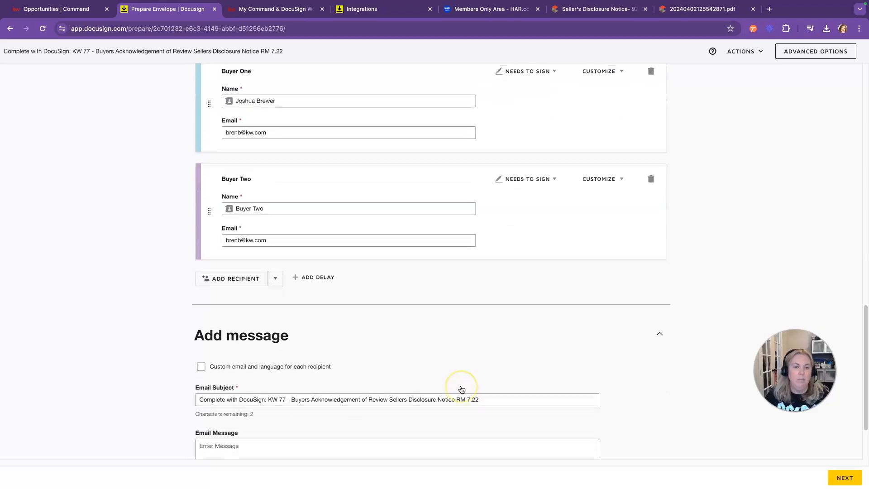
pyautogui.scroll(-2, 409, 386)
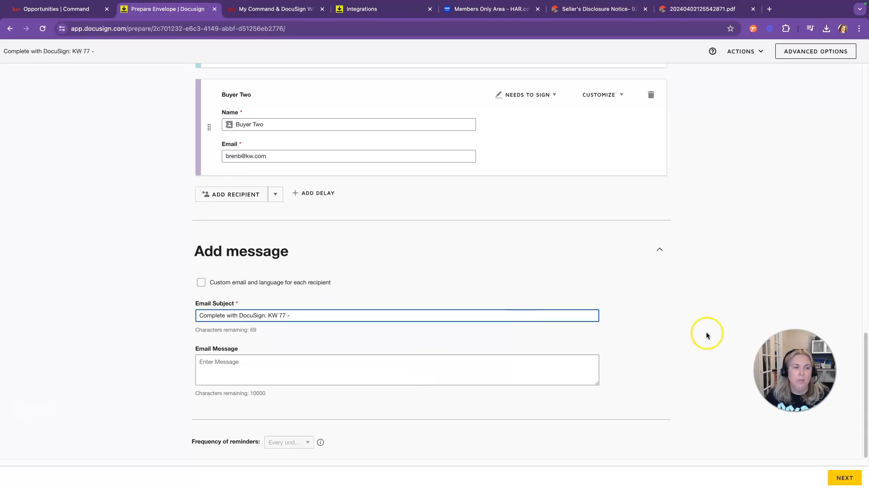
pyautogui.scroll(10, 706, 334)
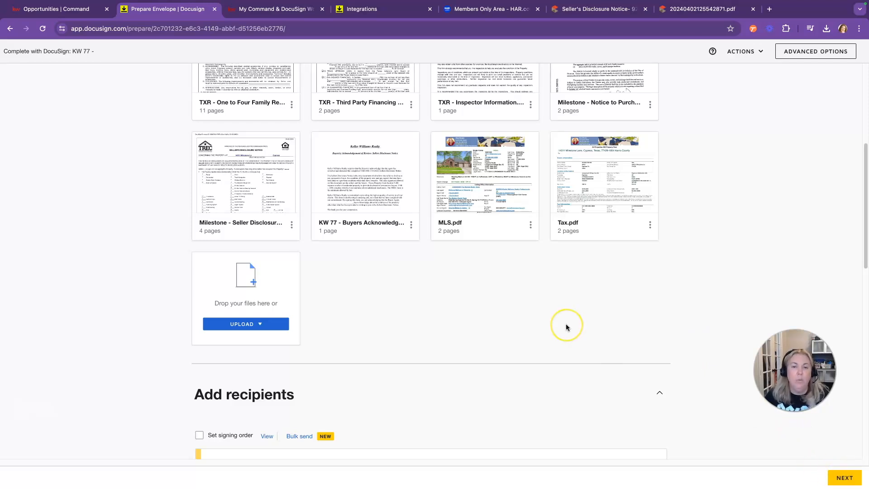
pyautogui.scroll(5, 565, 324)
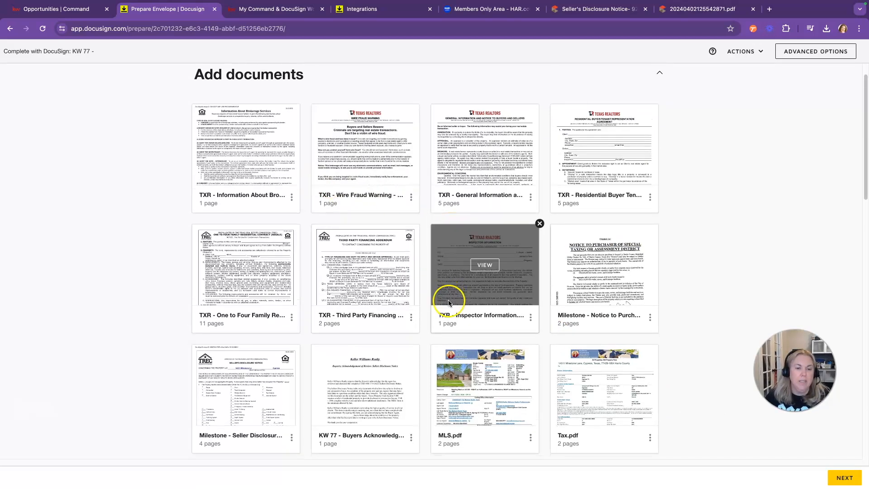
pyautogui.scroll(-3, 435, 299)
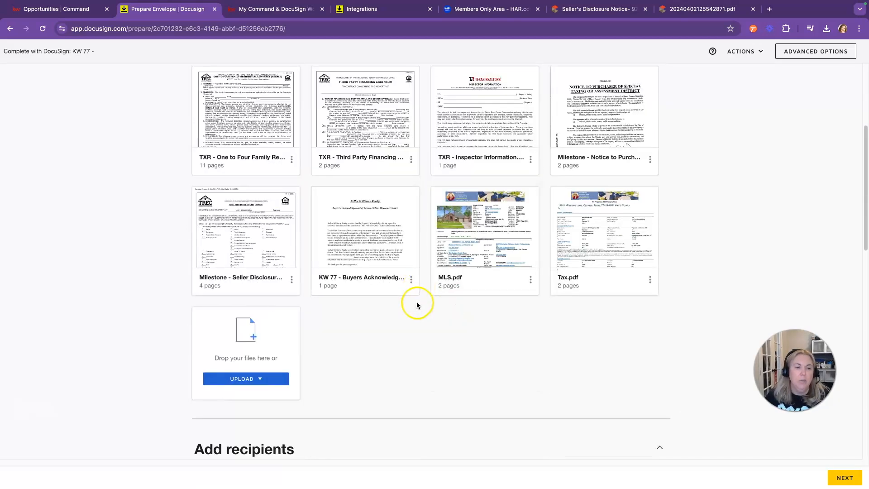
pyautogui.click(248, 382)
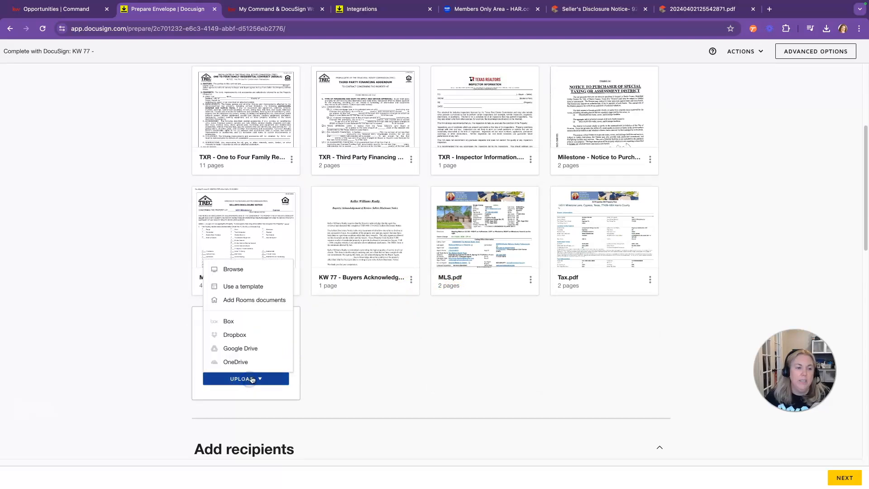
pyautogui.scroll(3, 482, 246)
pyautogui.scroll(5, 480, 231)
pyautogui.click(248, 294)
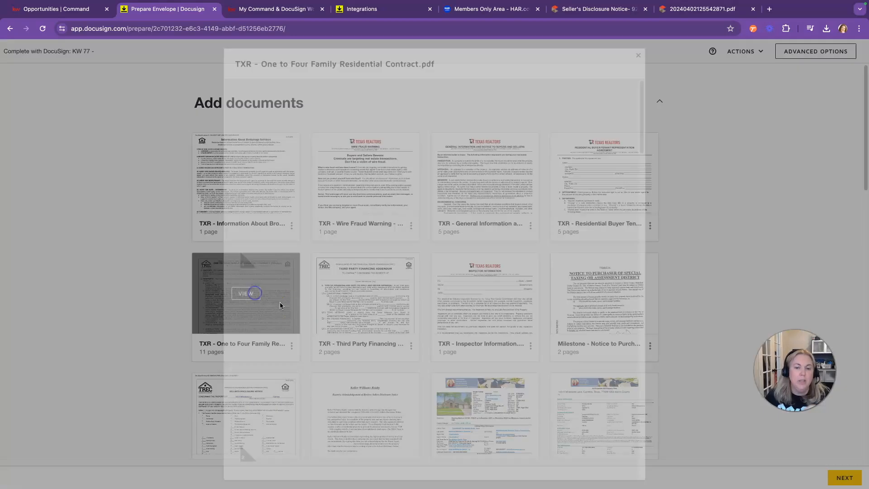
pyautogui.scroll(-15, 378, 331)
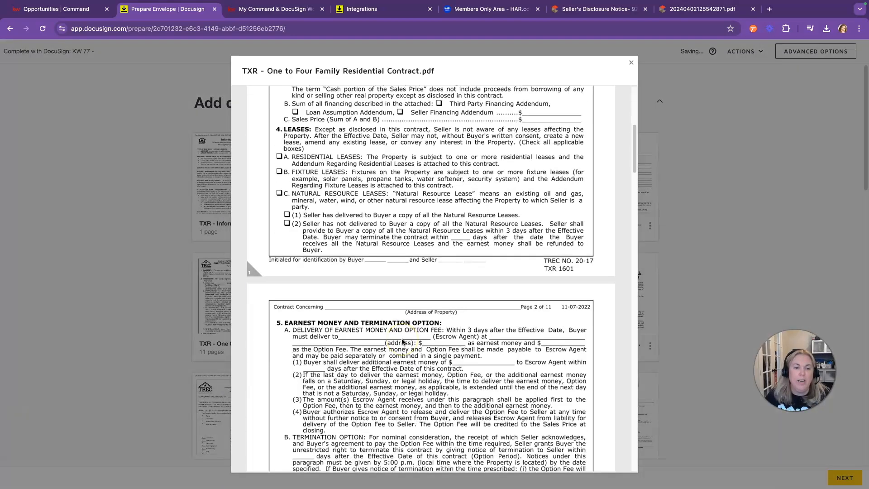
pyautogui.scroll(-10, 402, 341)
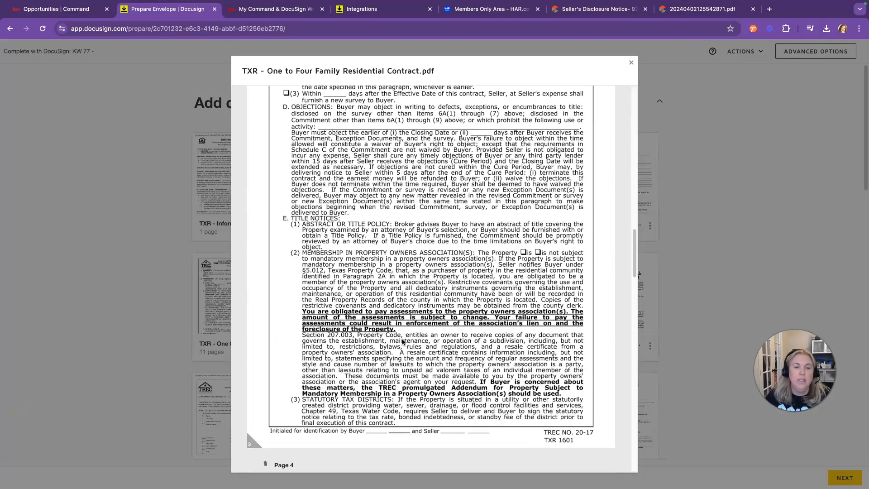
pyautogui.scroll(-5, 402, 342)
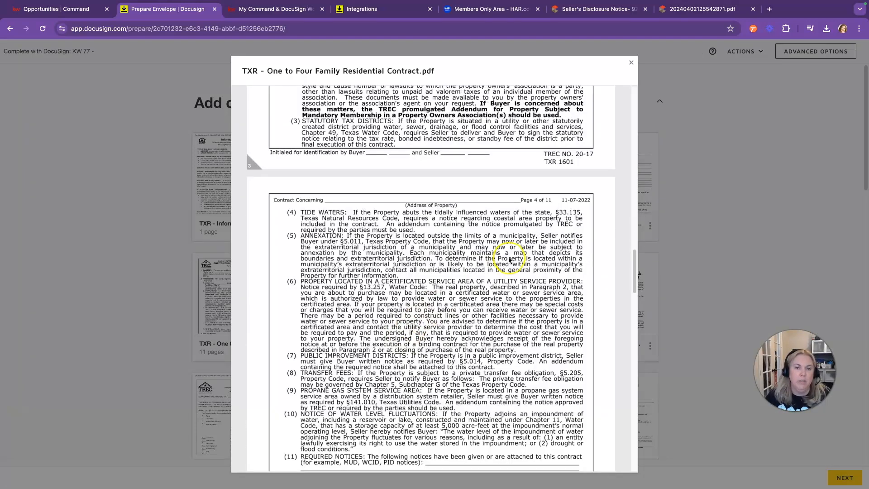
pyautogui.click(631, 62)
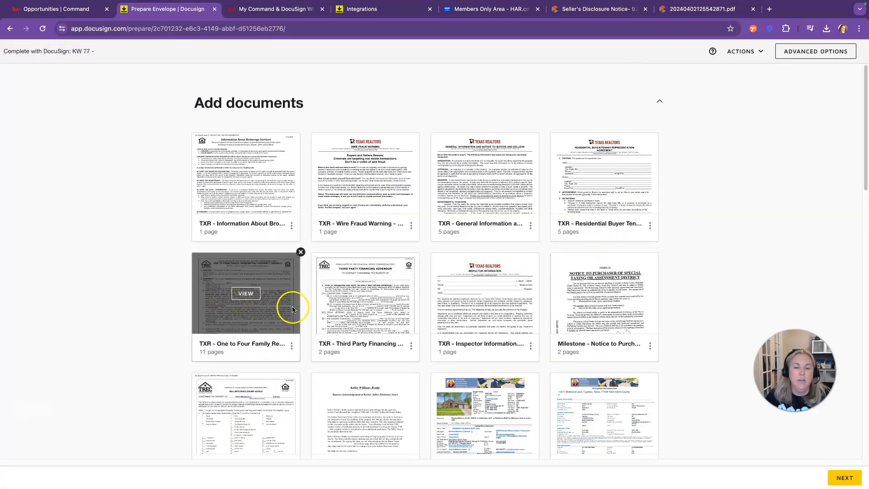
# Step: Advance to field placement and check the recipient list, leaving the agent as the active signer
pyautogui.click(845, 479)
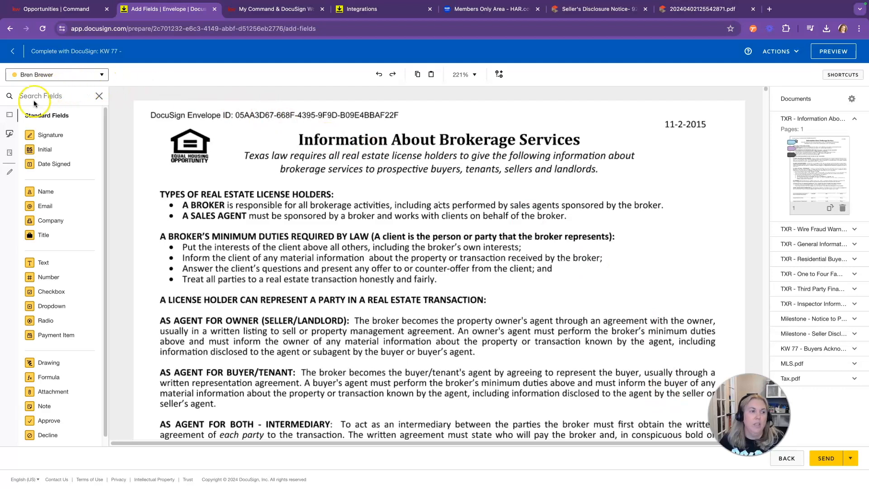
pyautogui.click(59, 73)
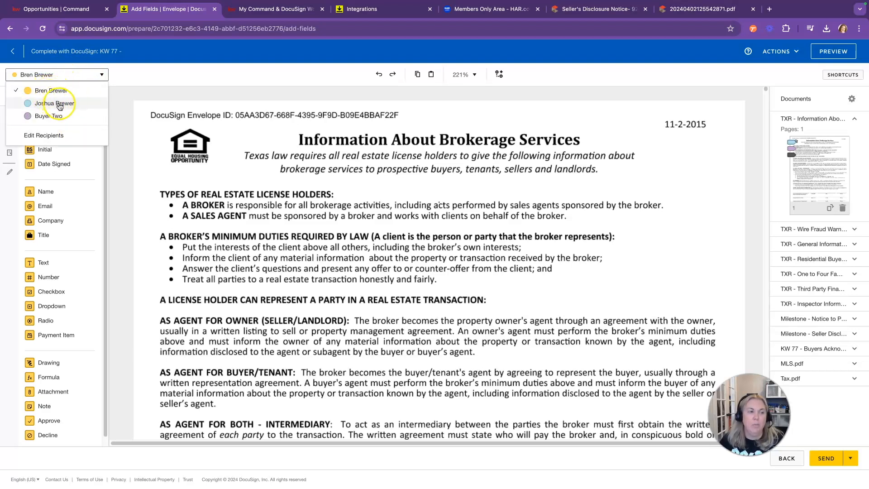
pyautogui.click(61, 75)
pyautogui.click(54, 75)
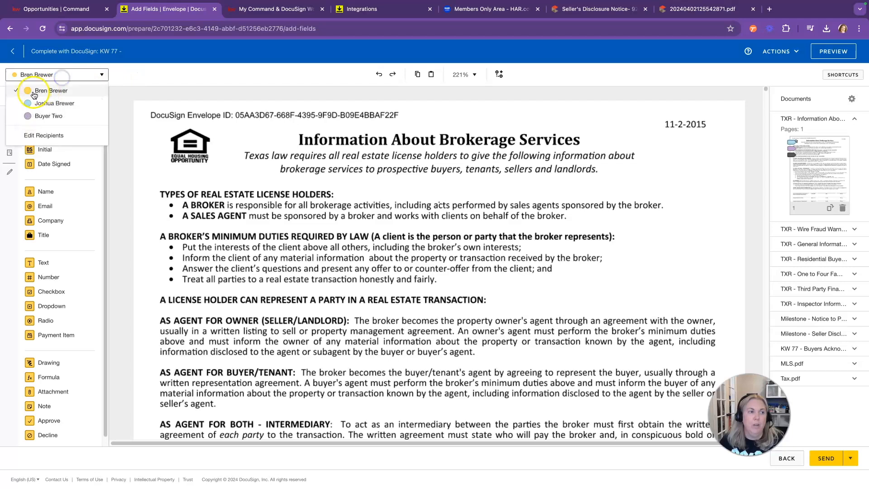
pyautogui.click(138, 72)
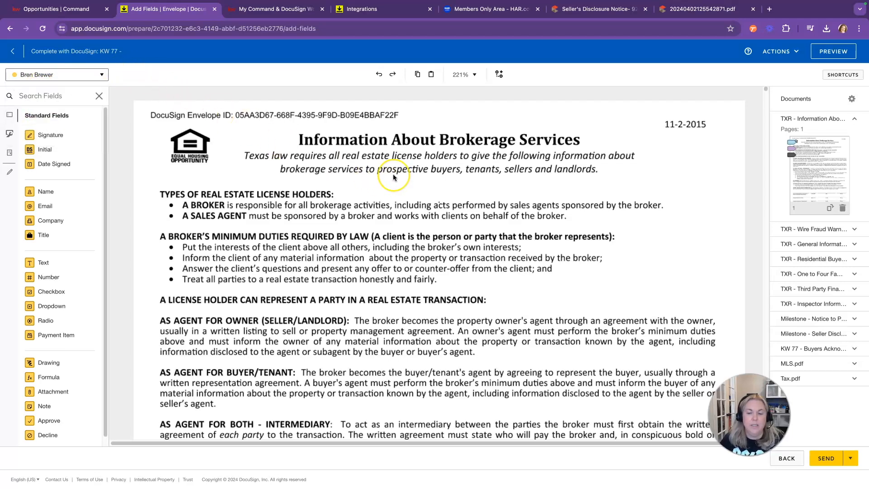
pyautogui.click(529, 200)
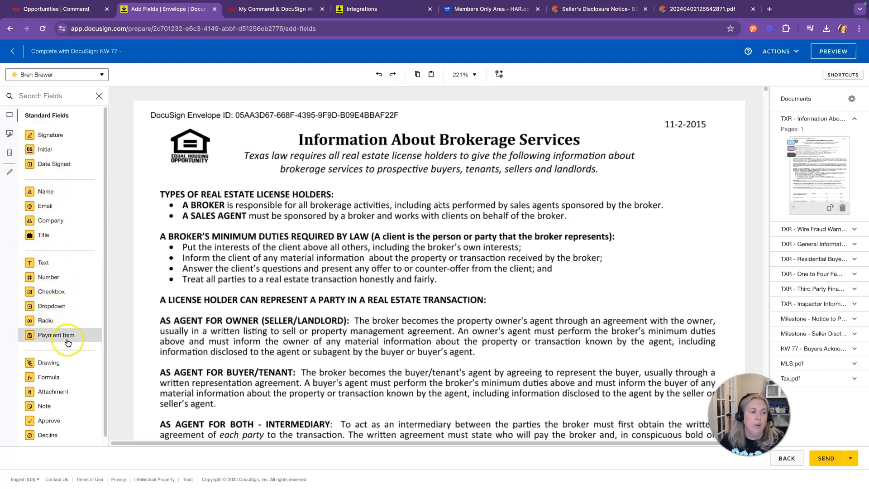
pyautogui.click(68, 76)
pyautogui.click(63, 102)
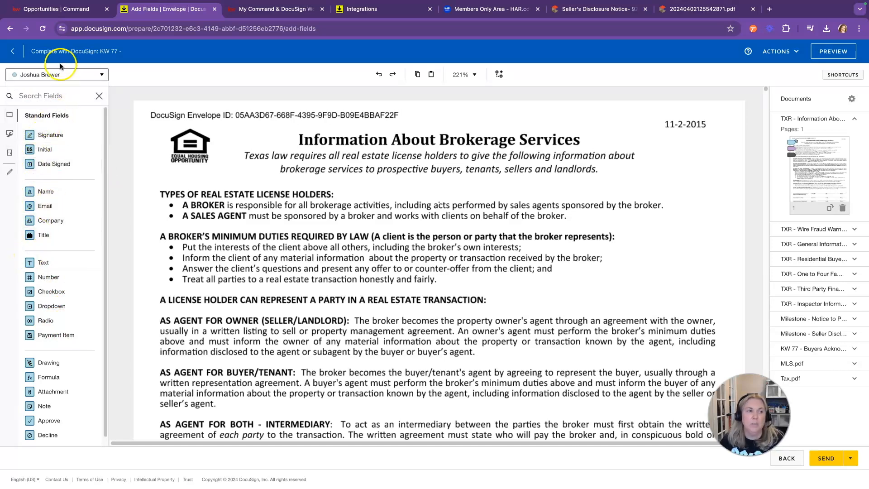
pyautogui.click(66, 78)
pyautogui.click(63, 91)
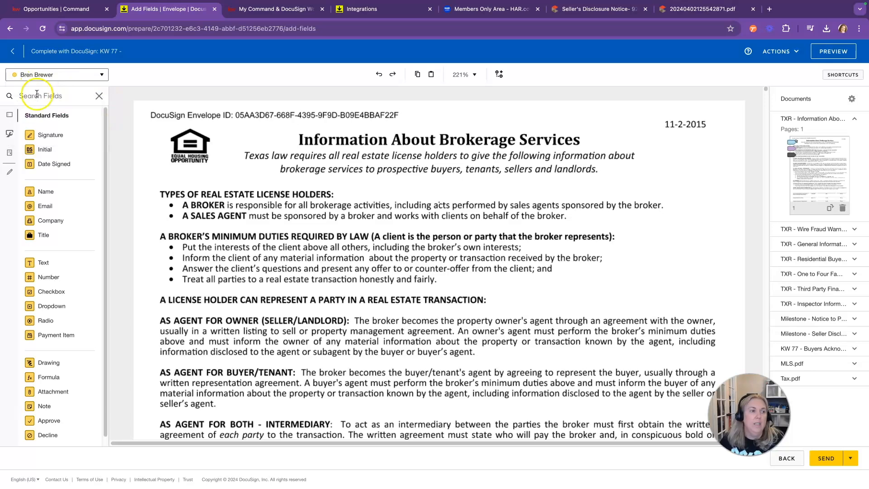
# Step: Scroll through the documents to the page 5 signature lines of the General Information notice
pyautogui.scroll(-7, 601, 298)
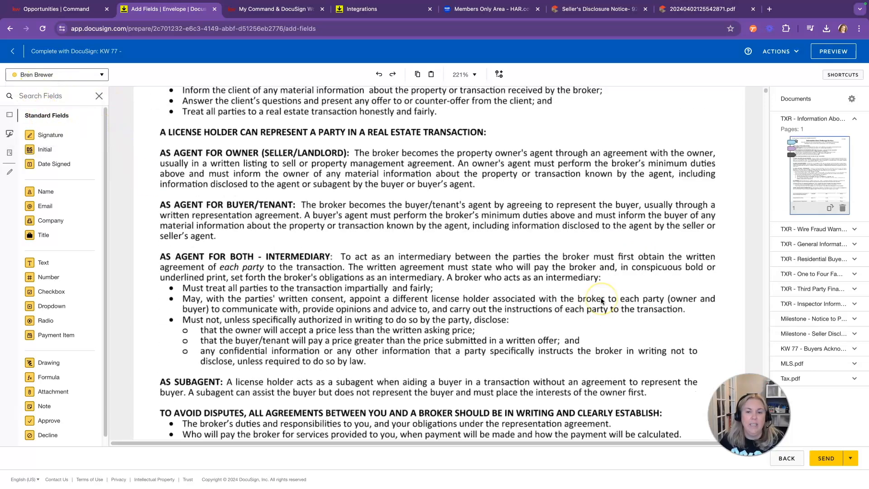
pyautogui.scroll(-5, 601, 300)
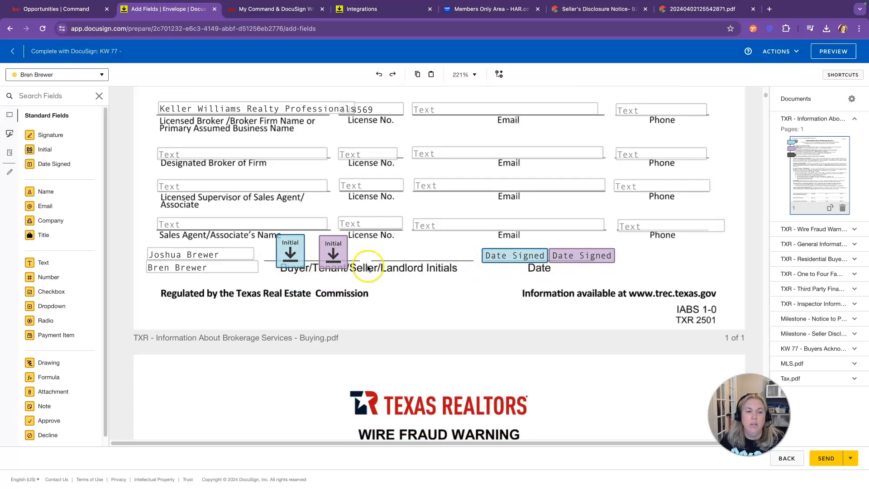
pyautogui.click(83, 73)
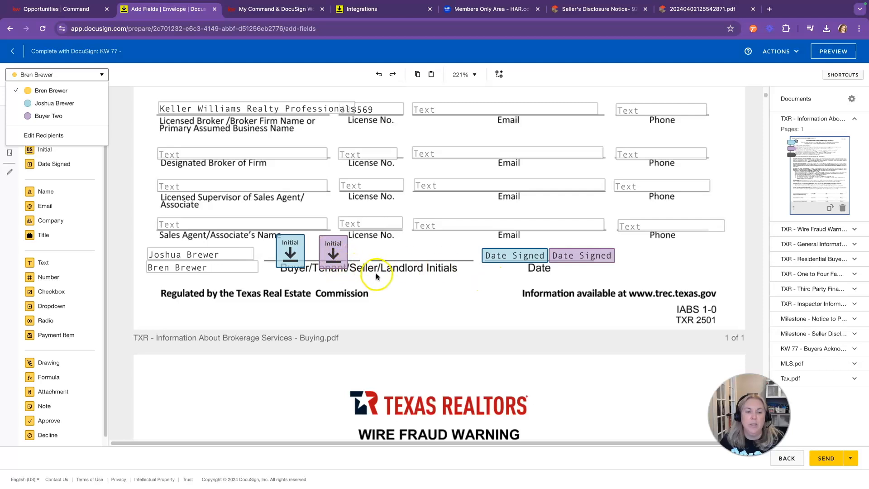
pyautogui.scroll(-10, 410, 323)
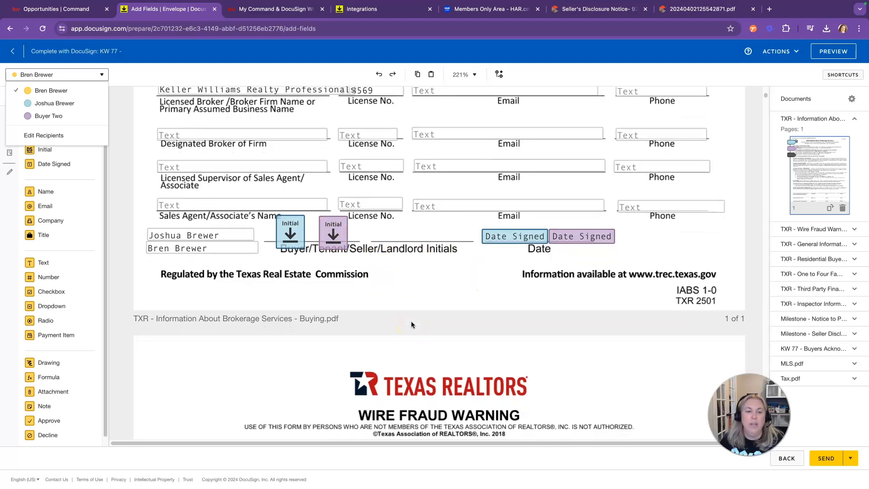
pyautogui.scroll(-8, 410, 323)
pyautogui.scroll(1, 411, 323)
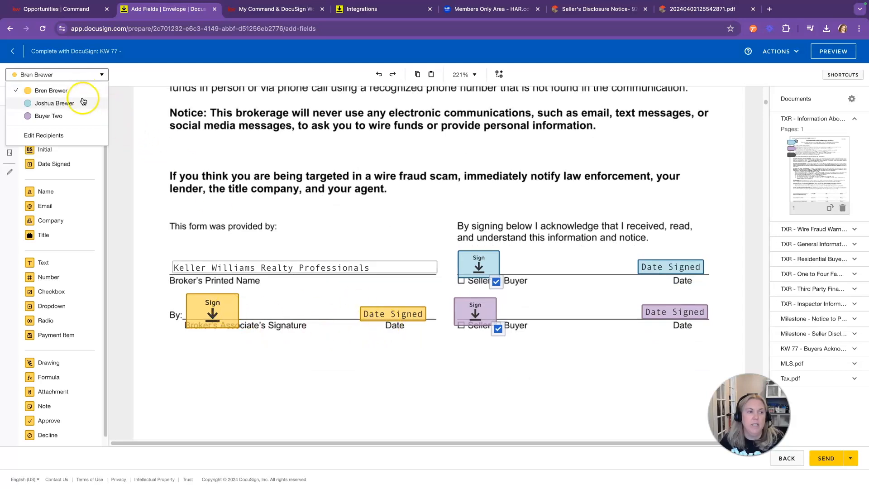
pyautogui.scroll(-20, 523, 324)
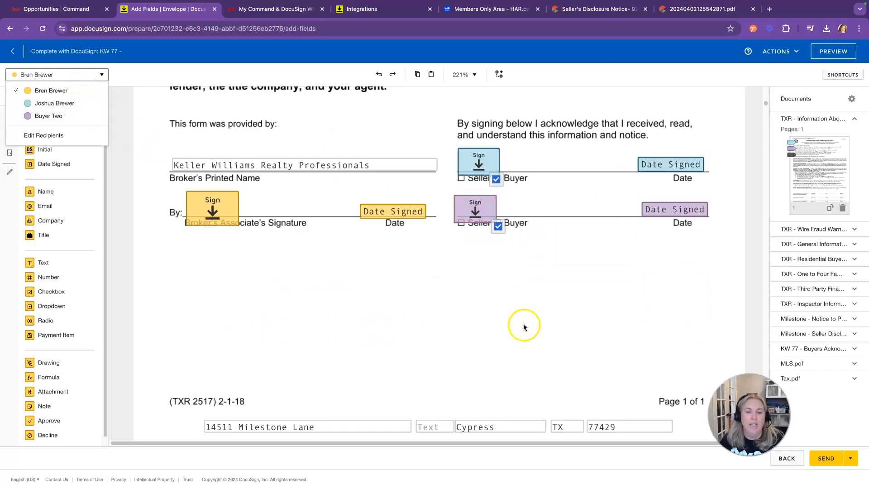
pyautogui.scroll(-20, 544, 336)
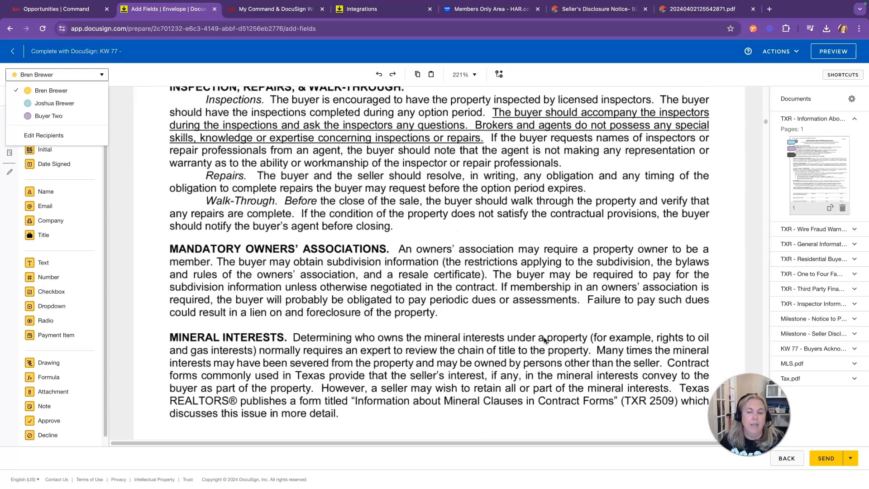
pyautogui.scroll(-12, 544, 337)
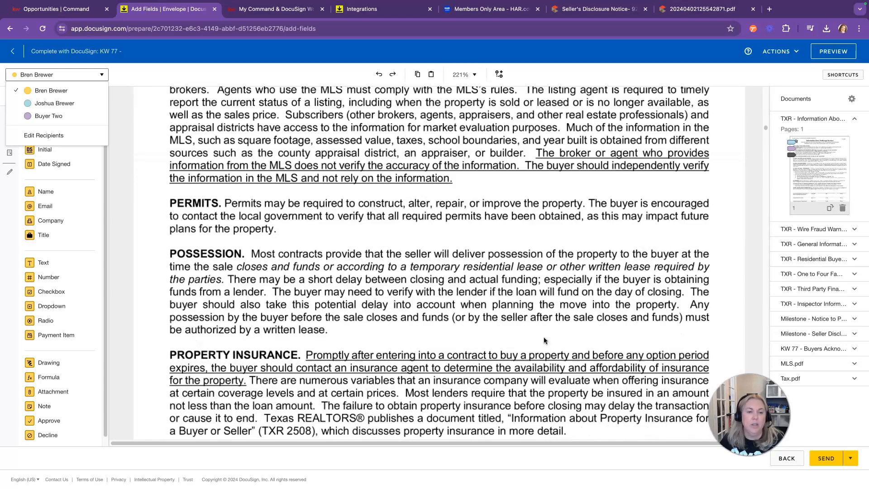
pyautogui.scroll(-12, 544, 337)
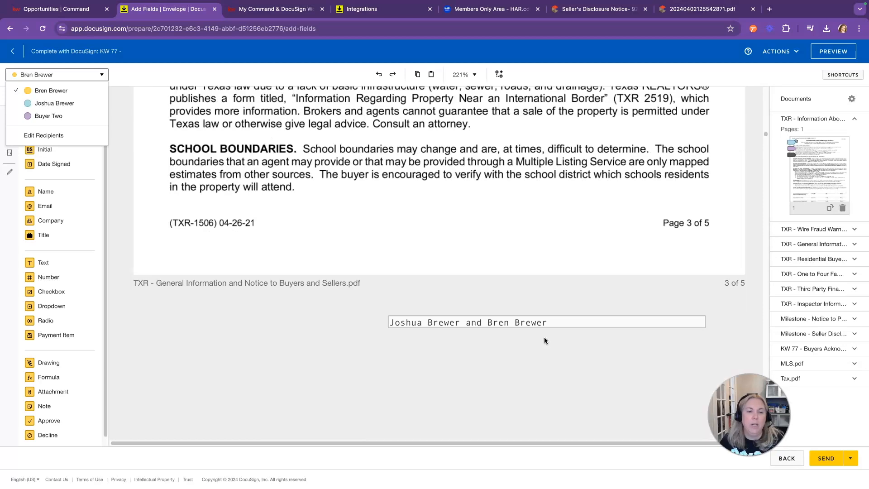
pyautogui.scroll(-12, 544, 339)
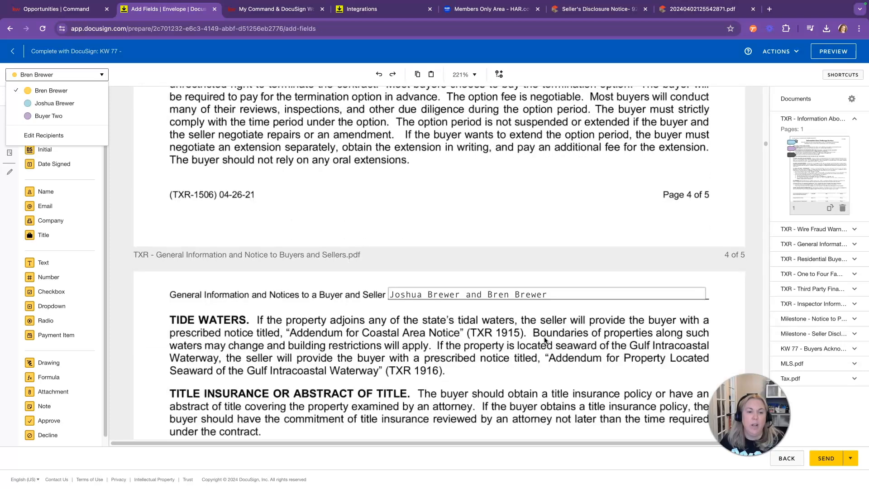
pyautogui.scroll(-5, 544, 339)
# Step: Align the broker's and second buyer's Sign and Date Signed fields on their signature lines
pyautogui.scroll(-8, 545, 340)
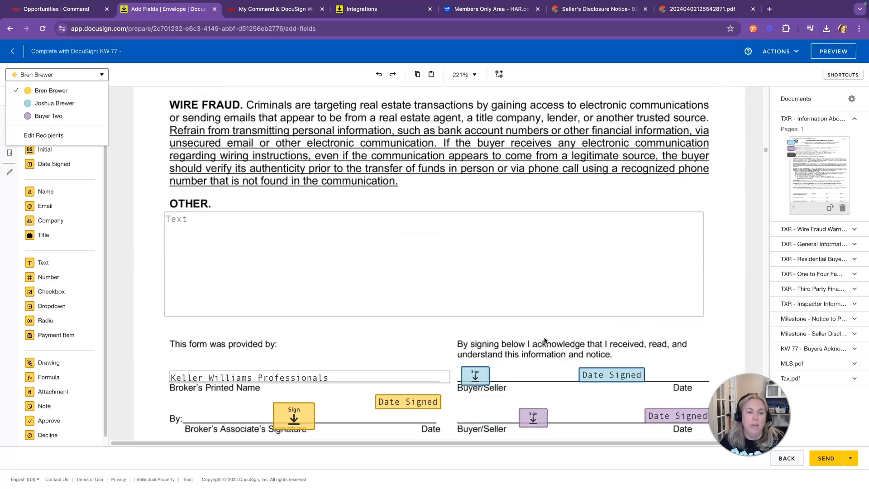
pyautogui.moveTo(291, 270); pyautogui.dragTo(206, 264)
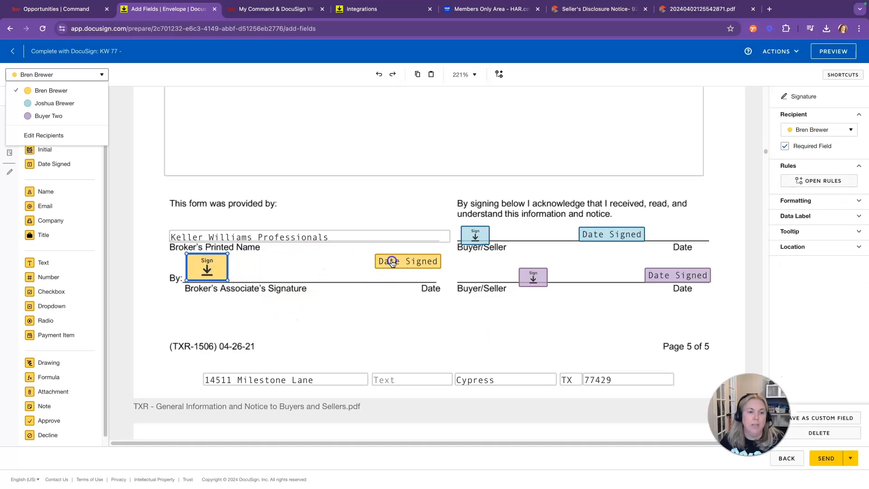
pyautogui.moveTo(392, 263); pyautogui.dragTo(307, 274)
pyautogui.click(472, 229)
pyautogui.moveTo(543, 274); pyautogui.dragTo(487, 269)
pyautogui.moveTo(656, 274); pyautogui.dragTo(600, 274)
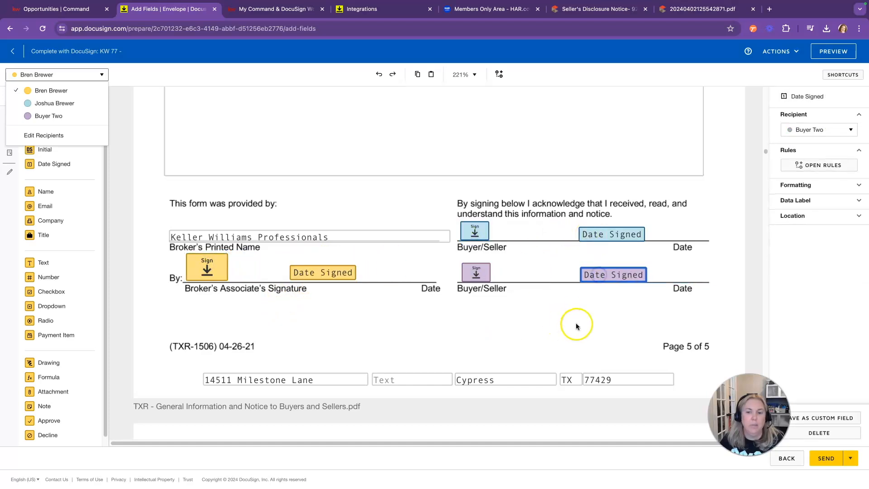
# Step: Move both buyers' signature and date fields onto the two Client's Signature lines further down
pyautogui.scroll(-20, 576, 322)
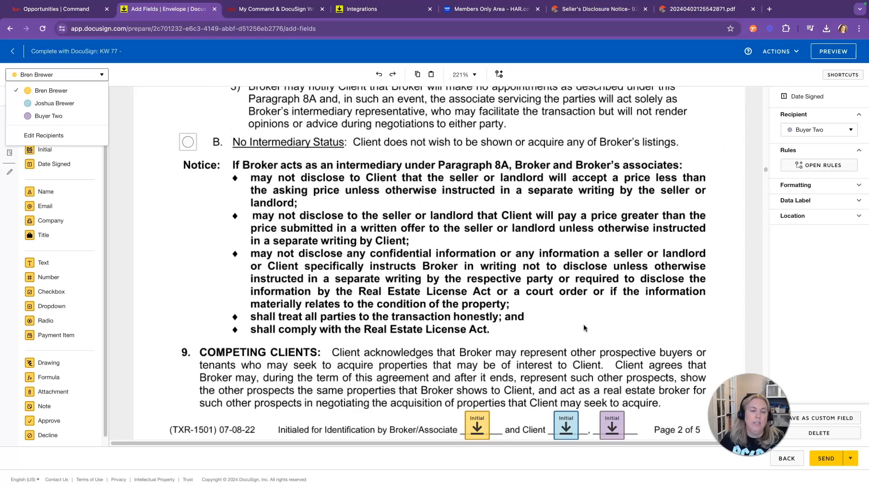
pyautogui.scroll(-7, 588, 324)
pyautogui.scroll(-15, 588, 324)
pyautogui.scroll(-20, 587, 327)
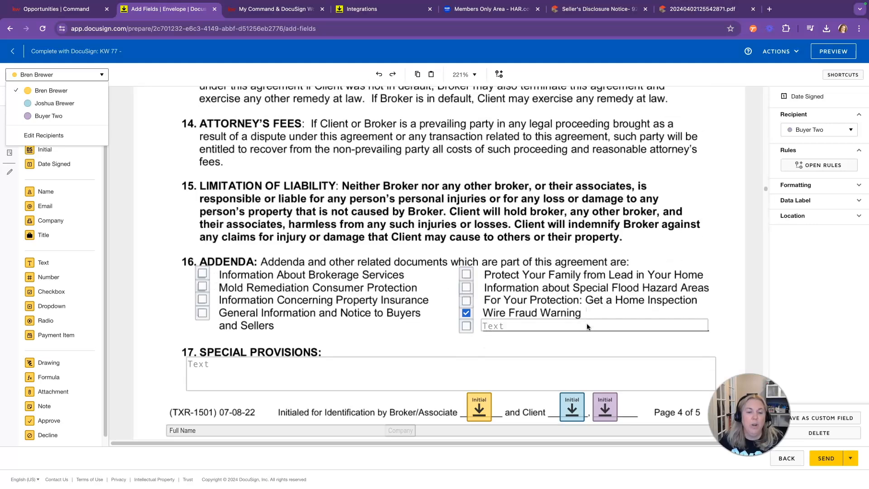
pyautogui.scroll(-7, 587, 325)
pyautogui.click(202, 163)
pyautogui.scroll(-15, 366, 327)
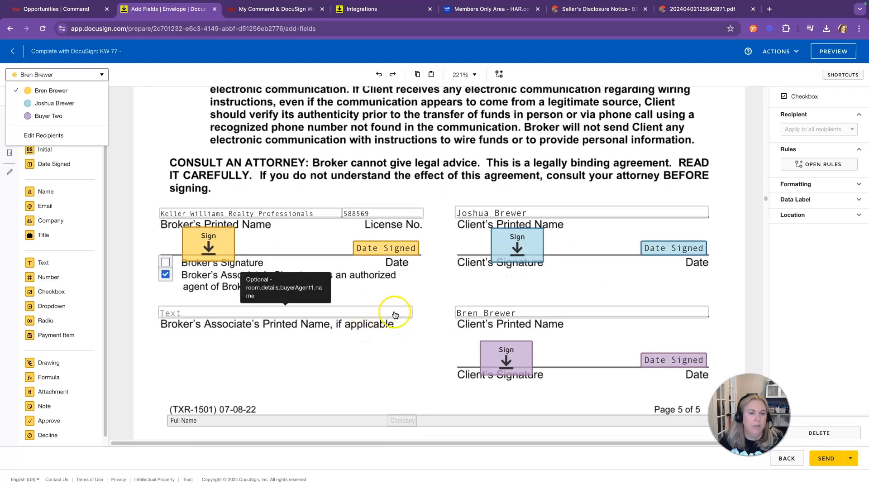
pyautogui.moveTo(501, 245); pyautogui.dragTo(476, 243)
pyautogui.moveTo(642, 248); pyautogui.dragTo(602, 246)
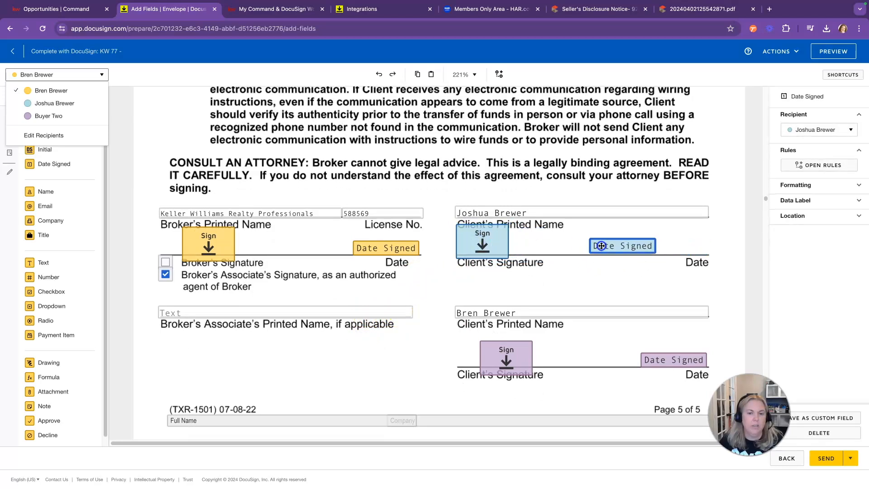
pyautogui.moveTo(490, 365); pyautogui.dragTo(474, 357)
pyautogui.moveTo(659, 359); pyautogui.dragTo(619, 359)
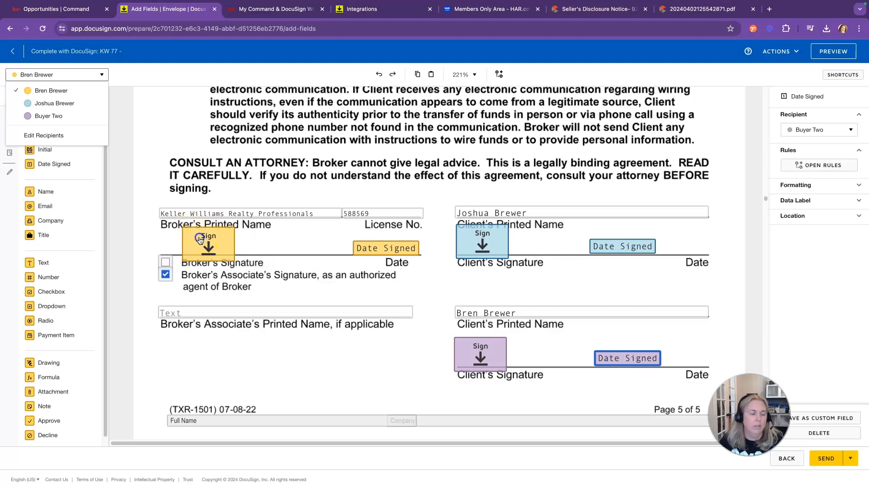
# Step: Fill the Broker's Associate's Printed Name field with the agent's name
pyautogui.scroll(-3, 213, 226)
pyautogui.click(252, 207)
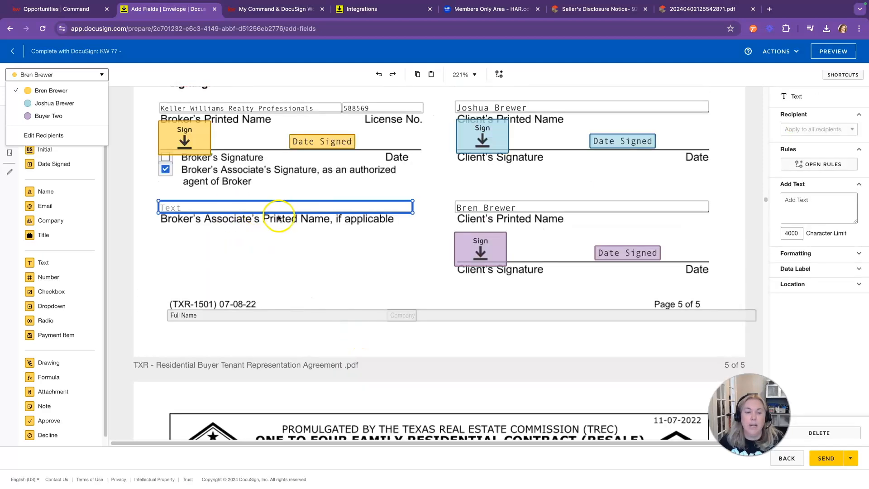
pyautogui.click(236, 206)
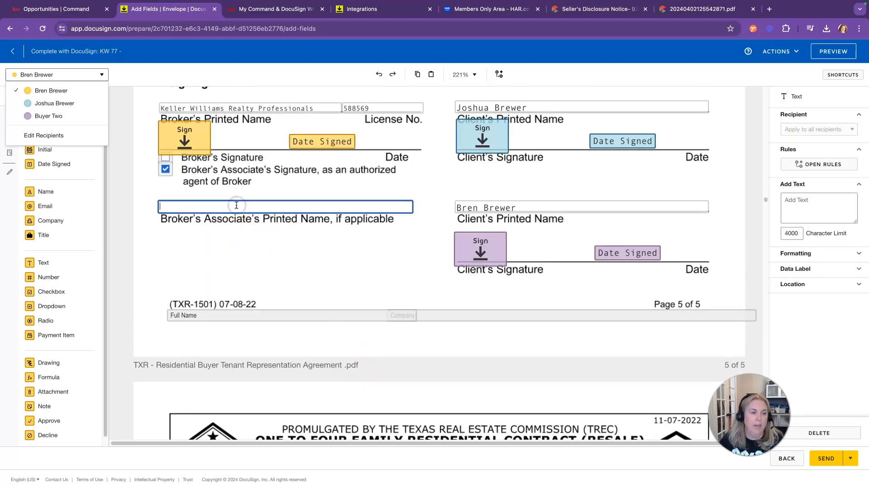
pyautogui.write('Bren Brewer')
pyautogui.click(340, 277)
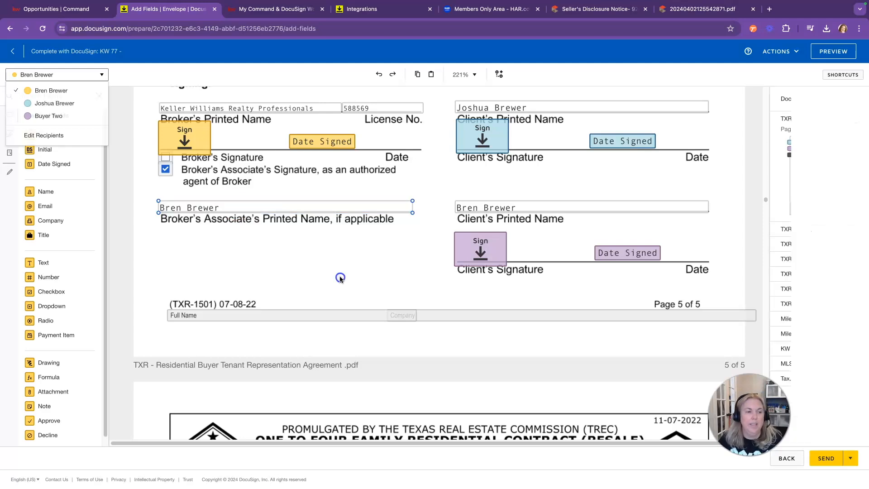
pyautogui.click(398, 295)
# Step: Scroll to page 2 of the Milestone Notice to Purchaser of Special Taxing or Assessment District
pyautogui.scroll(-10, 441, 320)
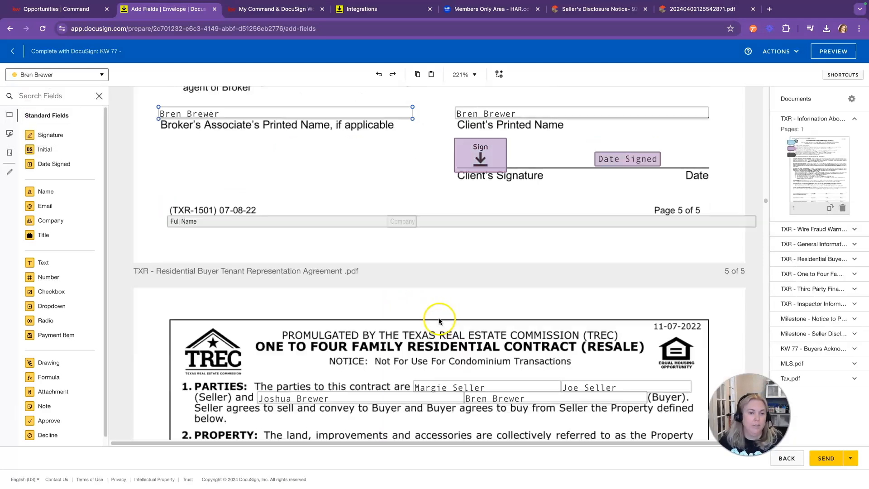
pyautogui.scroll(-5, 438, 319)
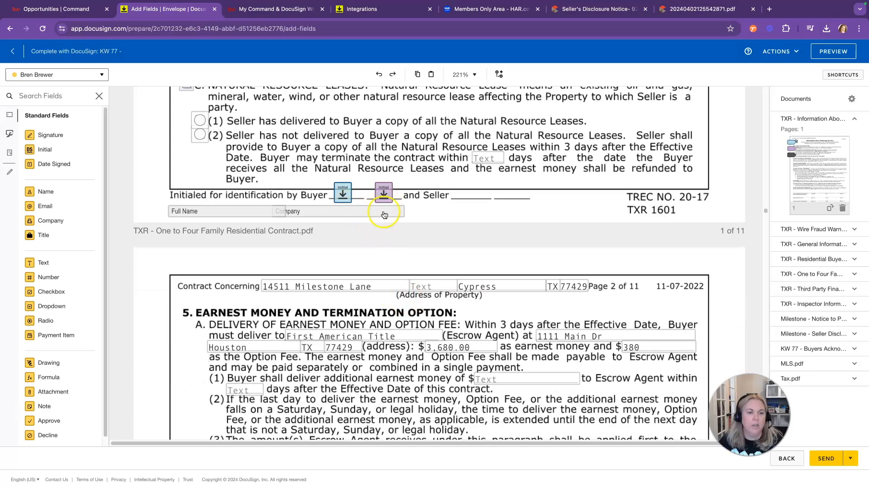
pyautogui.scroll(-15, 452, 280)
pyautogui.scroll(-15, 513, 307)
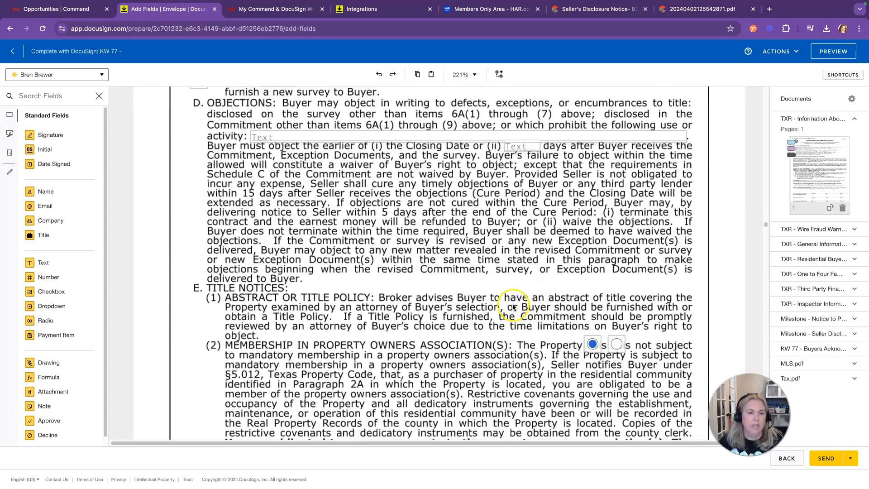
pyautogui.scroll(-15, 413, 302)
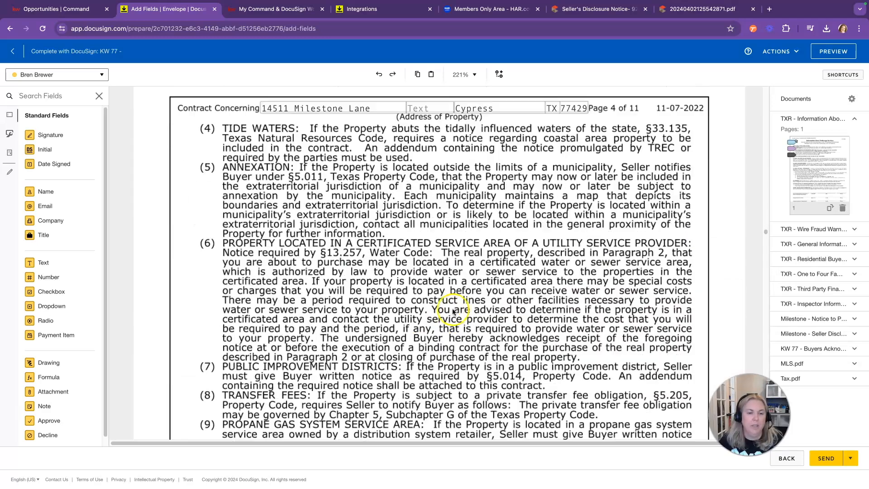
pyautogui.scroll(-15, 457, 305)
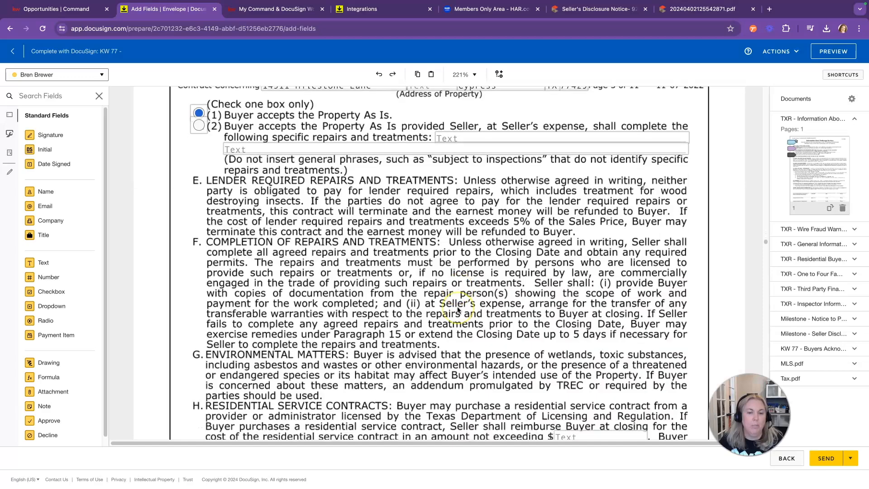
pyautogui.scroll(-15, 457, 306)
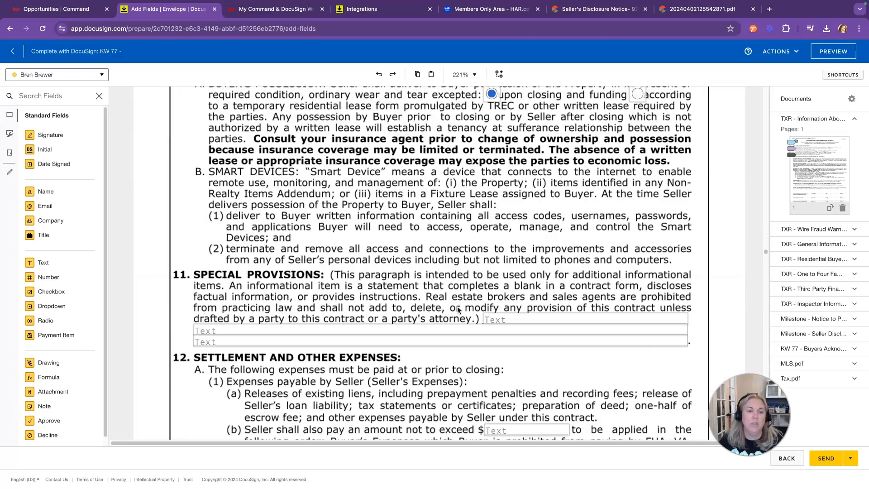
pyautogui.scroll(-10, 457, 309)
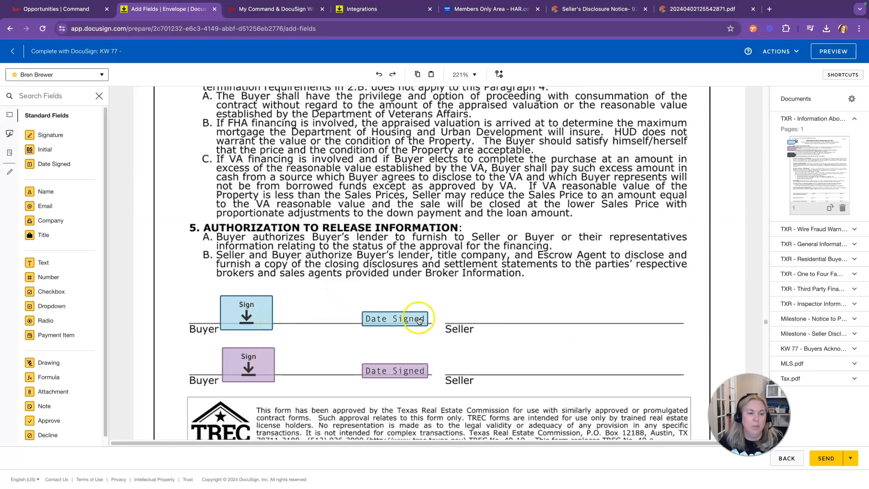
pyautogui.scroll(-10, 484, 328)
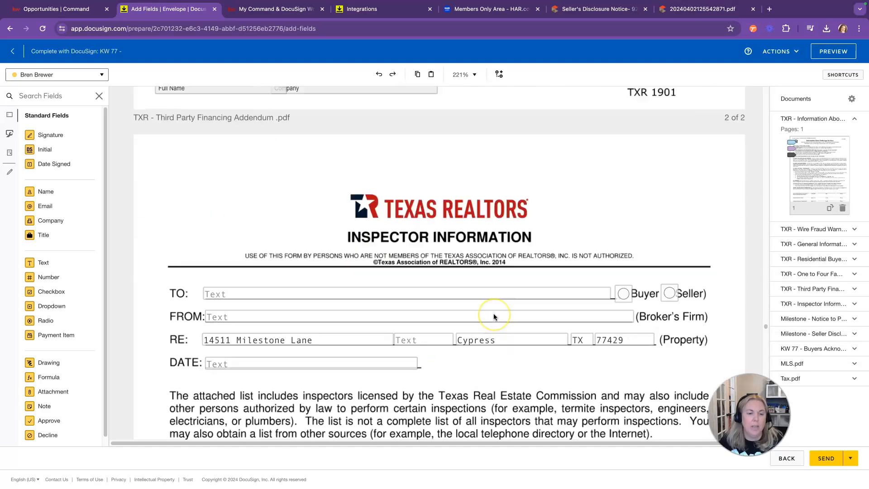
pyautogui.scroll(-10, 493, 316)
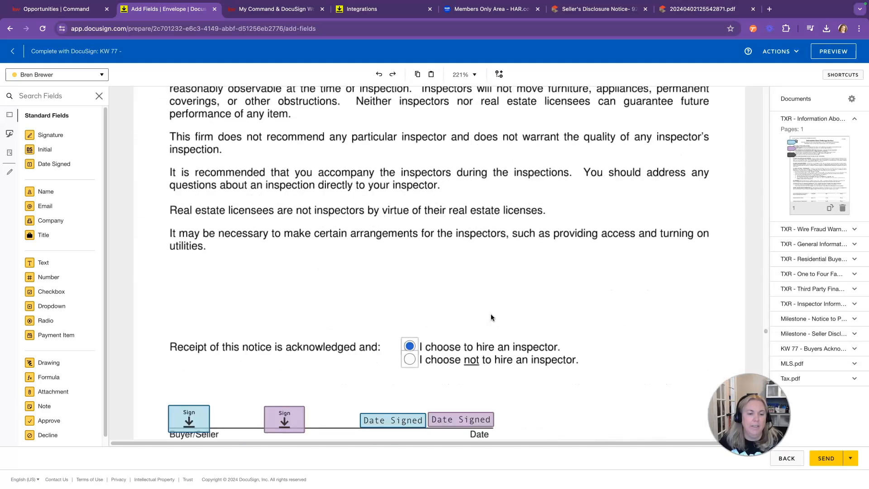
pyautogui.scroll(-10, 491, 317)
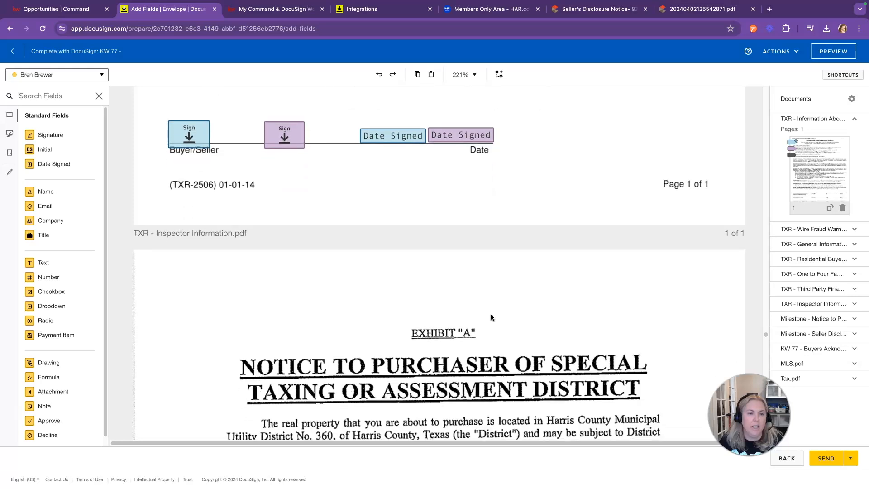
pyautogui.scroll(-5, 491, 317)
pyautogui.scroll(8, 491, 317)
pyautogui.scroll(2, 491, 317)
pyautogui.scroll(-12, 491, 317)
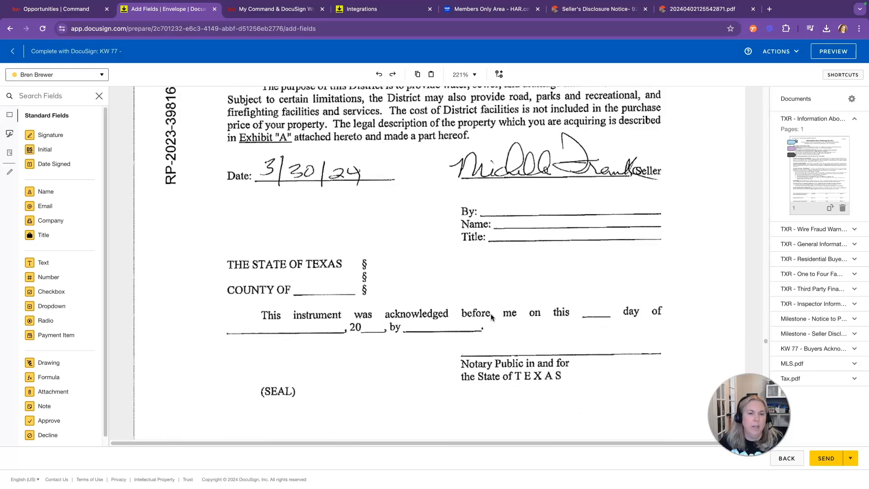
pyautogui.scroll(4, 491, 317)
pyautogui.scroll(-5, 491, 317)
pyautogui.scroll(8, 491, 317)
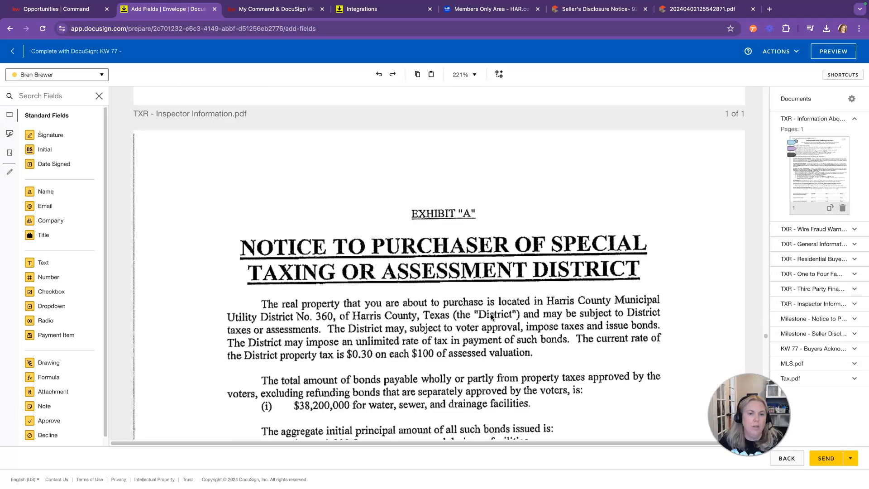
pyautogui.scroll(-3, 491, 317)
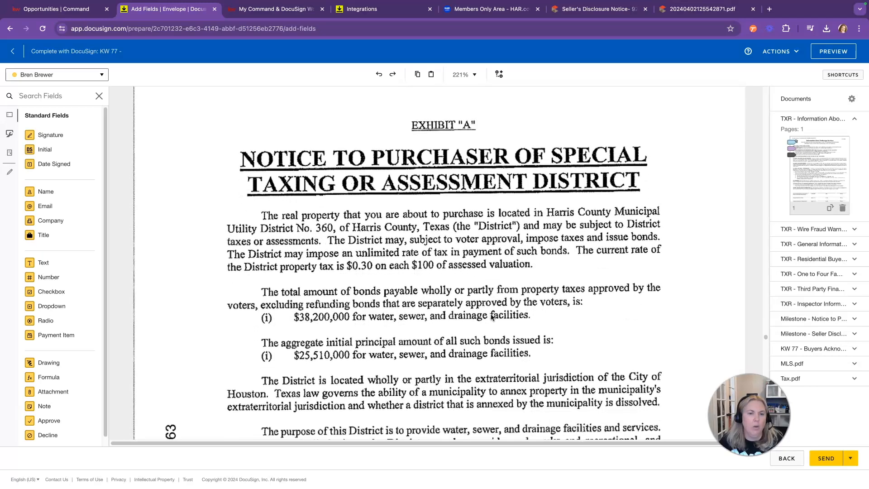
pyautogui.scroll(-8, 491, 317)
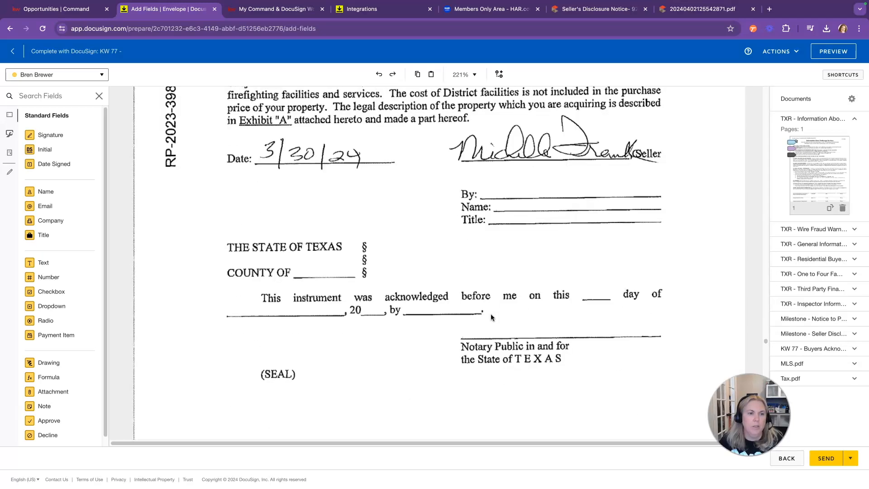
pyautogui.scroll(-3, 490, 314)
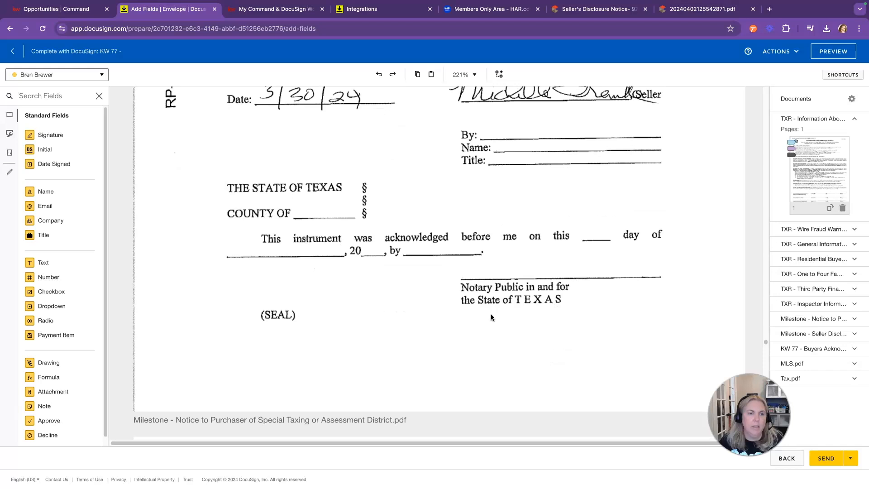
pyautogui.scroll(-10, 490, 314)
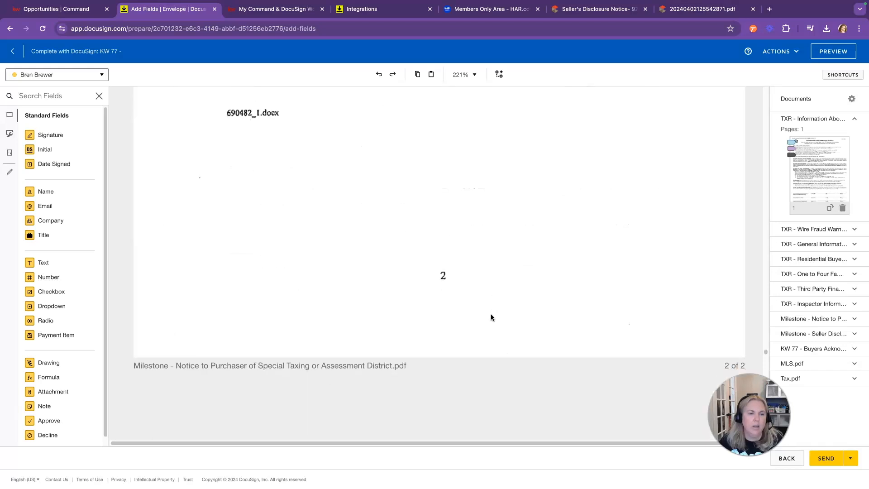
pyautogui.scroll(8, 491, 313)
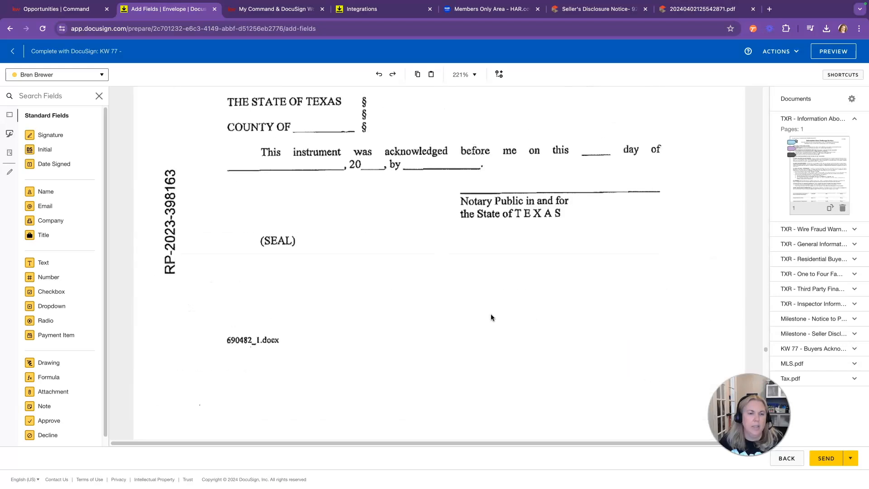
# Step: Place two Signature and Date Signed pairs for the first buyer near the page 2 footer
pyautogui.click(84, 74)
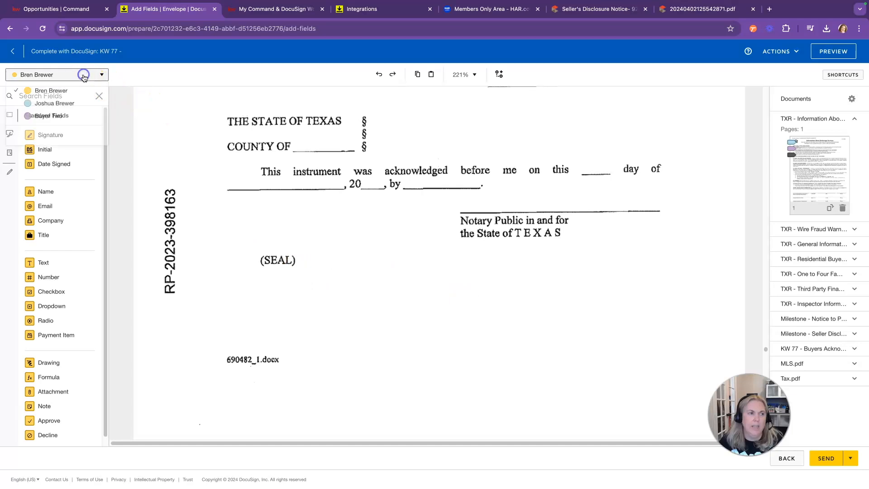
pyautogui.click(79, 105)
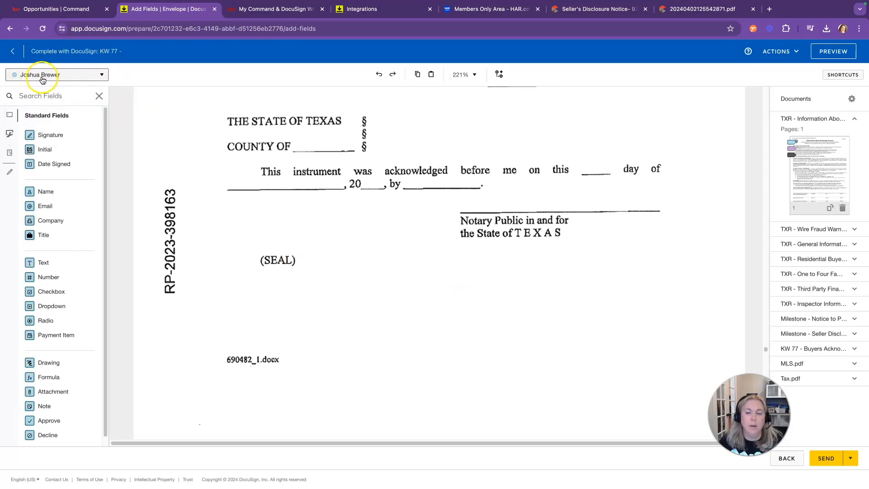
pyautogui.moveTo(33, 135)
pyautogui.mouseDown()
pyautogui.moveTo(227, 217)
pyautogui.moveTo(362, 335)
pyautogui.moveTo(365, 350)
pyautogui.mouseUp()
pyautogui.moveTo(46, 164); pyautogui.dragTo(354, 394)
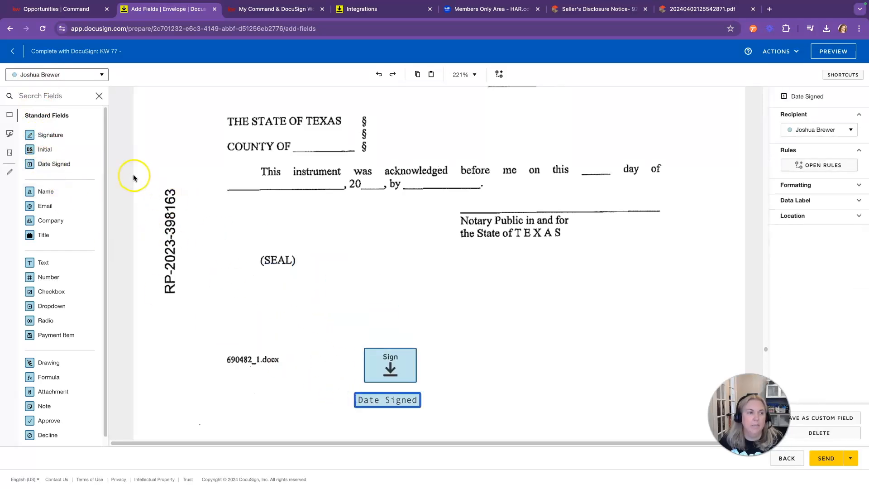
pyautogui.moveTo(143, 212)
pyautogui.mouseDown()
pyautogui.moveTo(466, 359)
pyautogui.moveTo(471, 349)
pyautogui.mouseUp()
pyautogui.moveTo(53, 166); pyautogui.dragTo(469, 390)
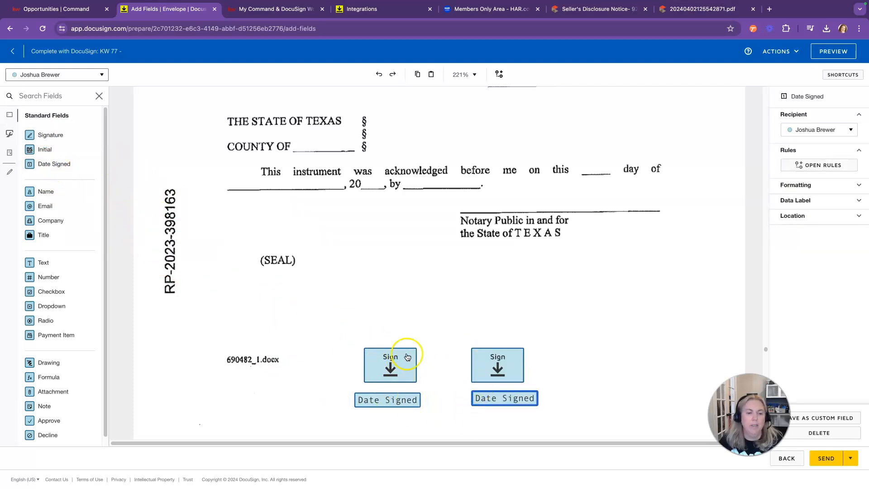
# Step: Add Buyer Two's signature and date, delete the duplicate middle pair, and shift Buyer Two's fields left
pyautogui.click(57, 75)
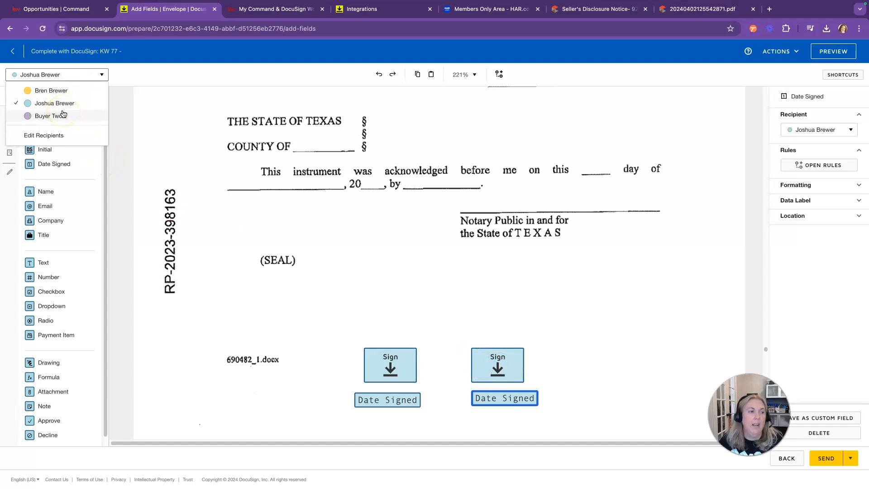
pyautogui.click(63, 114)
pyautogui.moveTo(51, 135)
pyautogui.mouseDown()
pyautogui.moveTo(498, 339)
pyautogui.moveTo(566, 356)
pyautogui.mouseUp()
pyautogui.moveTo(53, 164); pyautogui.dragTo(563, 393)
pyautogui.click(498, 369)
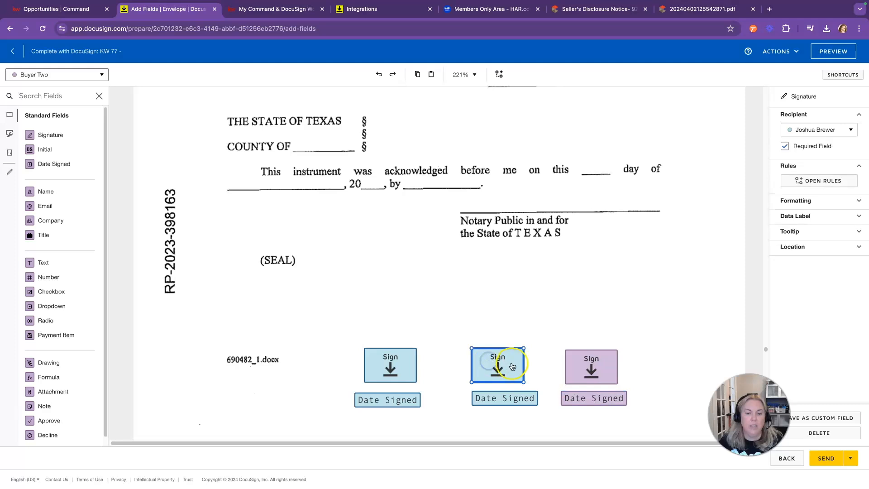
pyautogui.press('Delete')
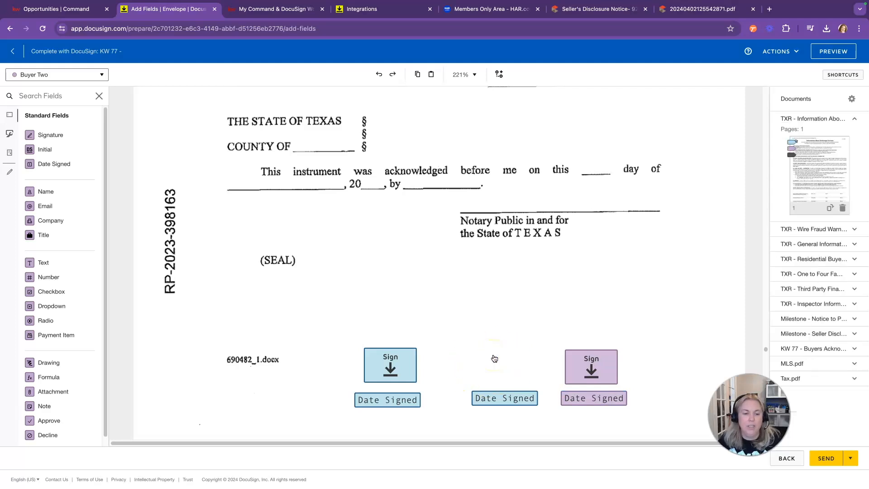
pyautogui.click(497, 398)
pyautogui.press('Delete')
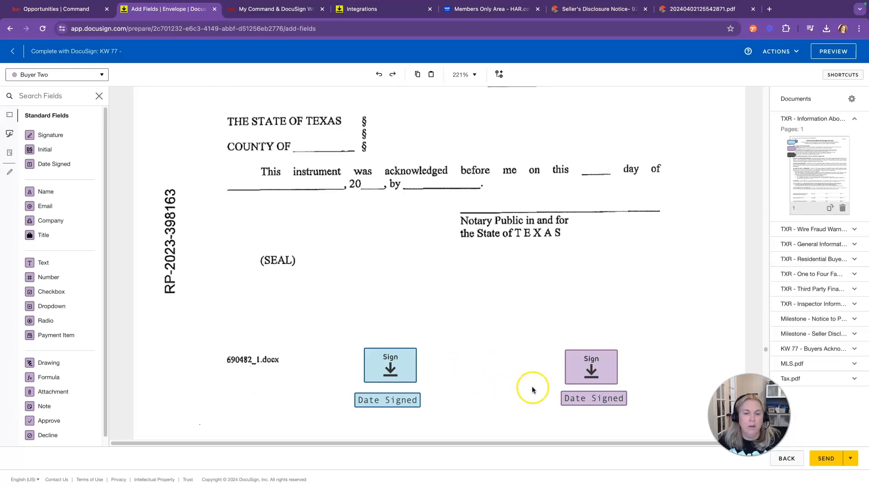
pyautogui.moveTo(577, 370); pyautogui.dragTo(451, 368)
pyautogui.moveTo(578, 398); pyautogui.dragTo(457, 397)
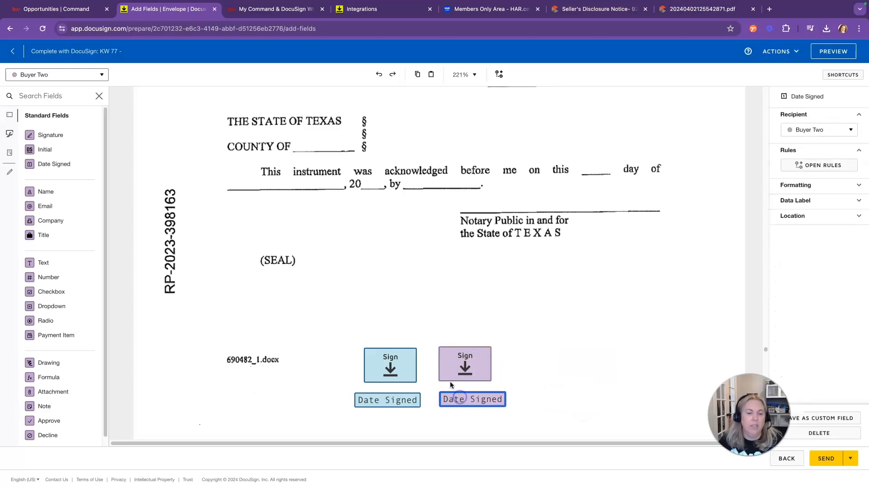
# Step: Add Full Name fields under both dates and assign the left one to the first buyer
pyautogui.moveTo(44, 192); pyautogui.dragTo(350, 415)
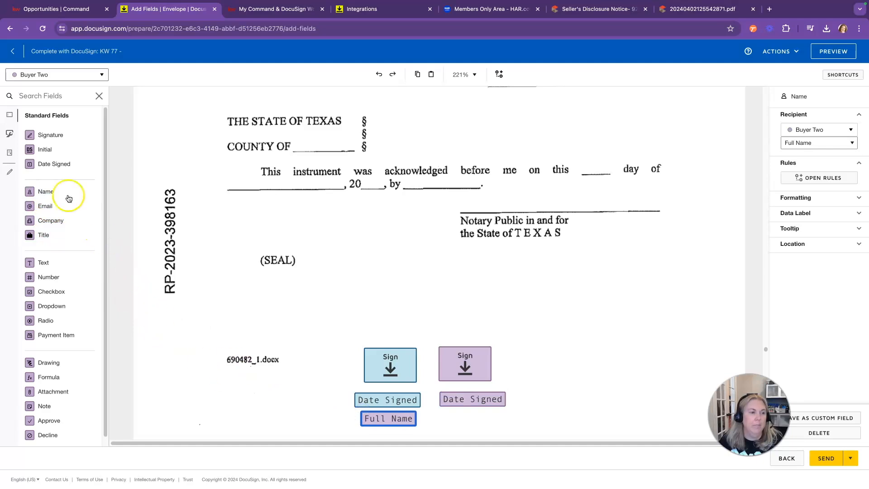
pyautogui.moveTo(33, 191); pyautogui.dragTo(443, 420)
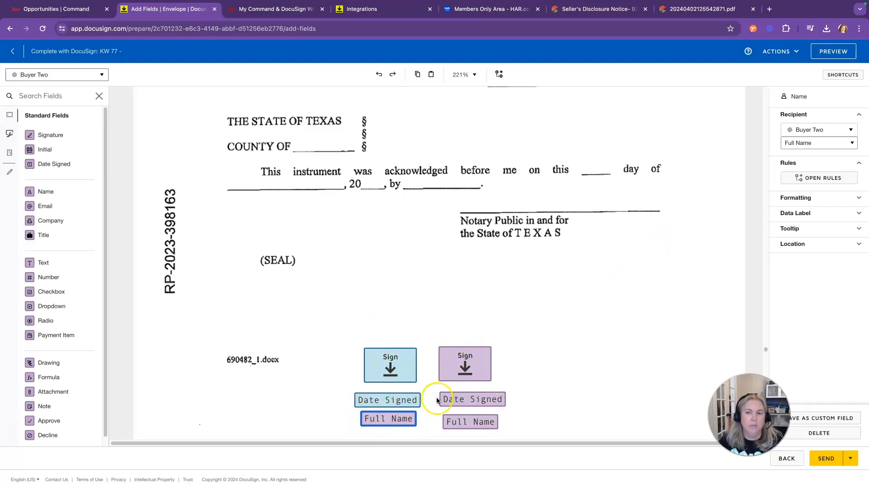
pyautogui.click(818, 135)
pyautogui.click(825, 159)
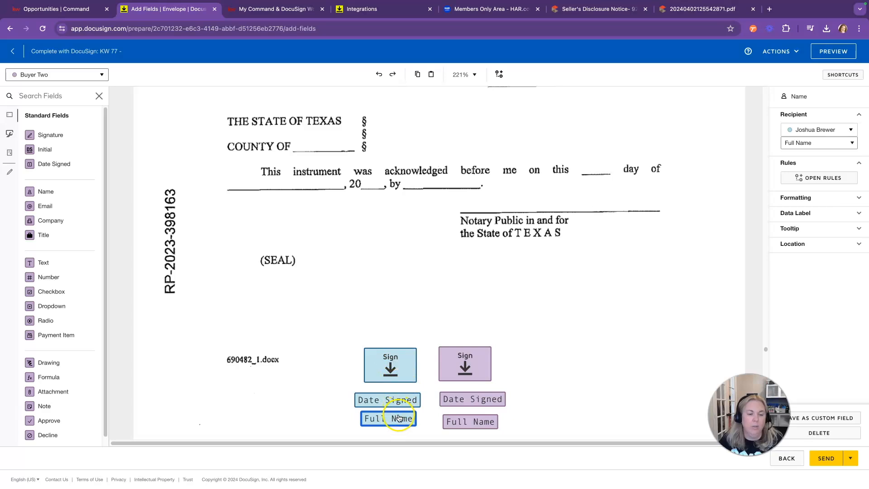
# Step: Place Buyer Two's signature and signing date on the right purchaser line of page 4
pyautogui.scroll(-6, 558, 392)
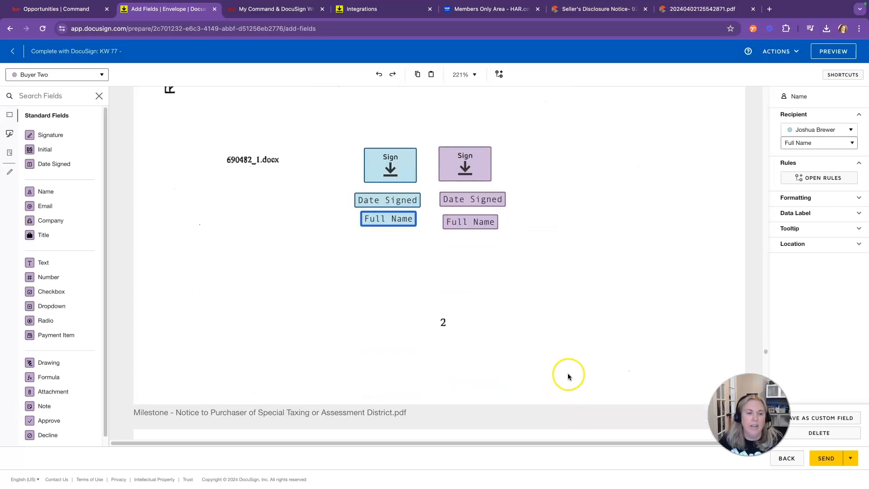
pyautogui.scroll(-15, 567, 368)
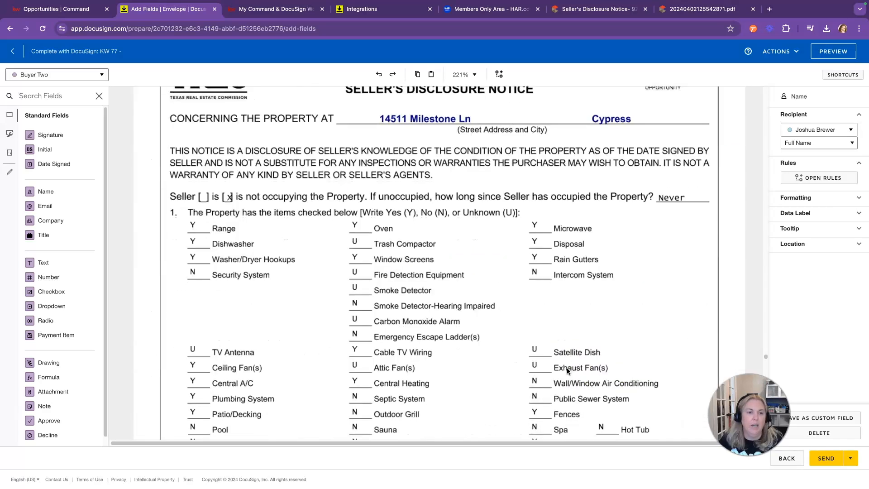
pyautogui.scroll(-3, 567, 370)
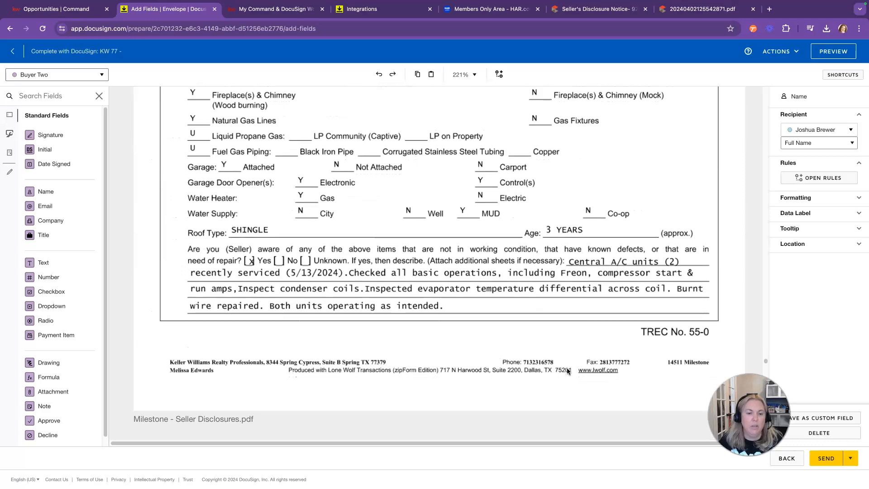
pyautogui.scroll(17, 569, 364)
pyautogui.scroll(-11, 569, 363)
pyautogui.scroll(-15, 568, 362)
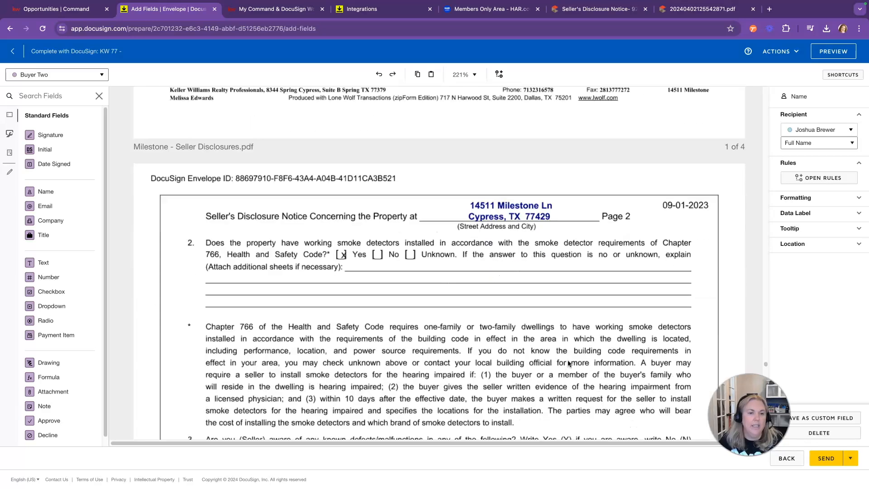
pyautogui.scroll(-8, 568, 362)
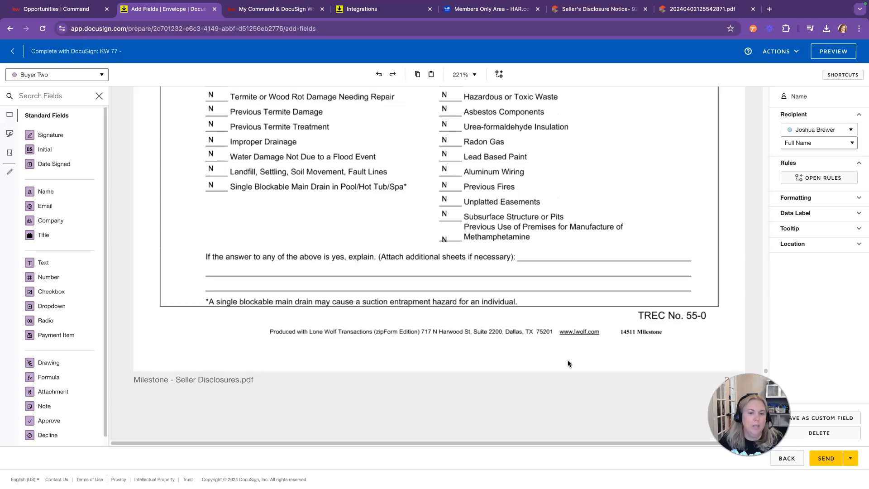
pyautogui.scroll(-20, 567, 359)
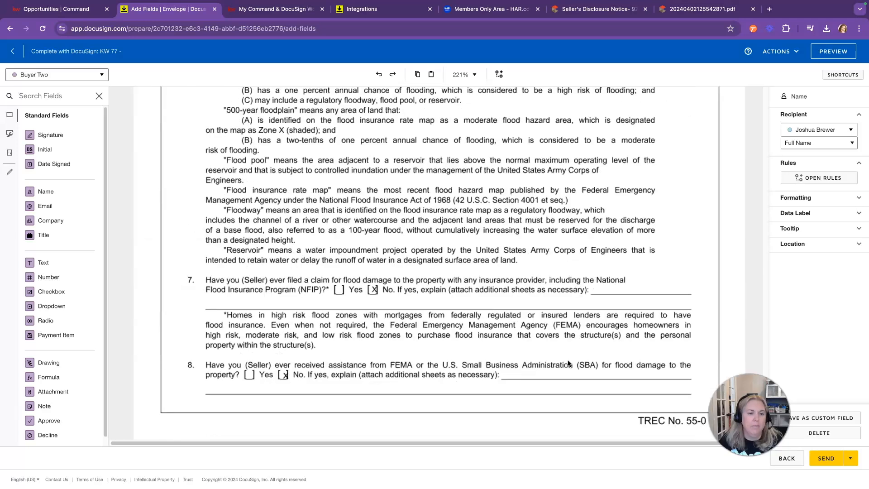
pyautogui.scroll(-8, 568, 360)
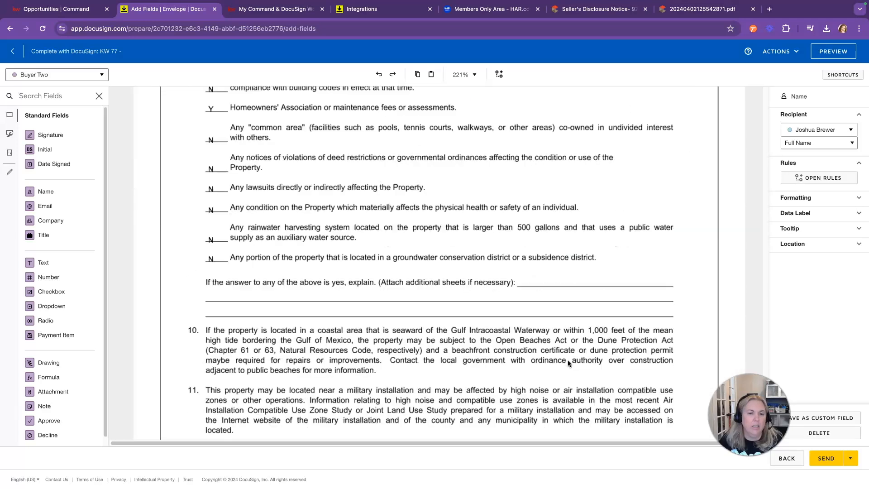
pyautogui.scroll(-3, 568, 362)
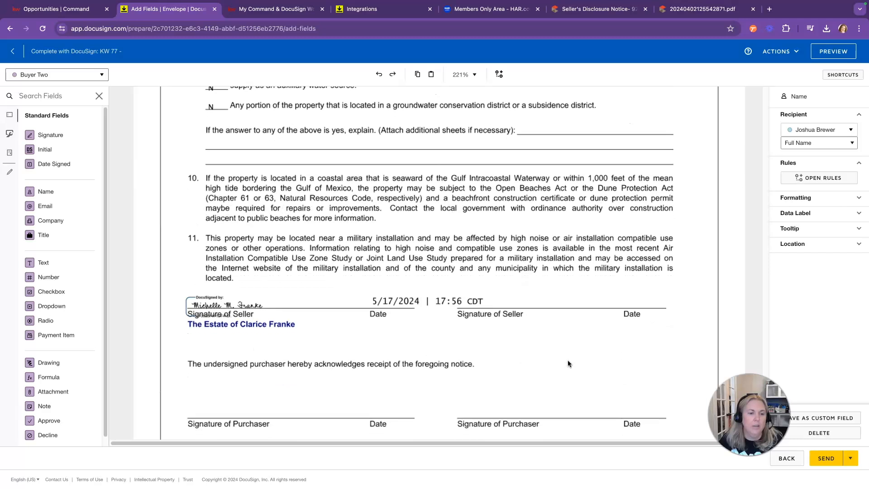
pyautogui.scroll(-1, 568, 360)
pyautogui.click(579, 365)
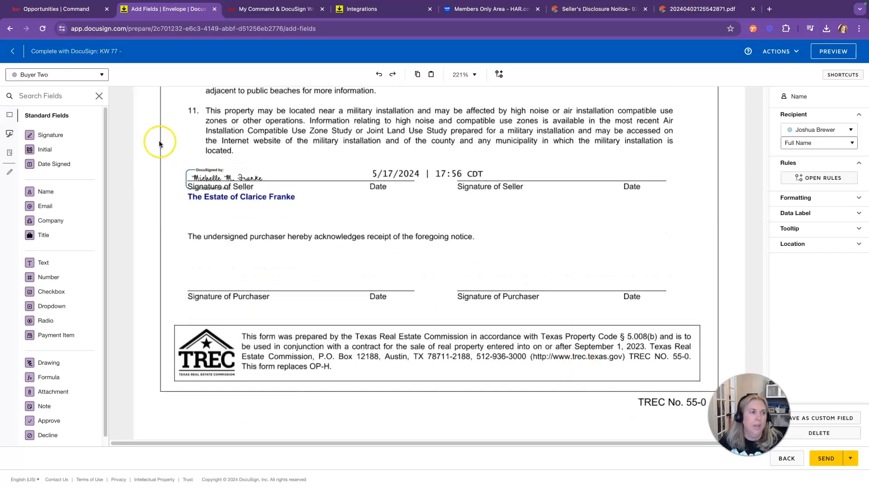
pyautogui.moveTo(50, 135); pyautogui.dragTo(459, 264)
pyautogui.moveTo(54, 164)
pyautogui.mouseDown()
pyautogui.moveTo(274, 228)
pyautogui.moveTo(558, 277)
pyautogui.mouseUp()
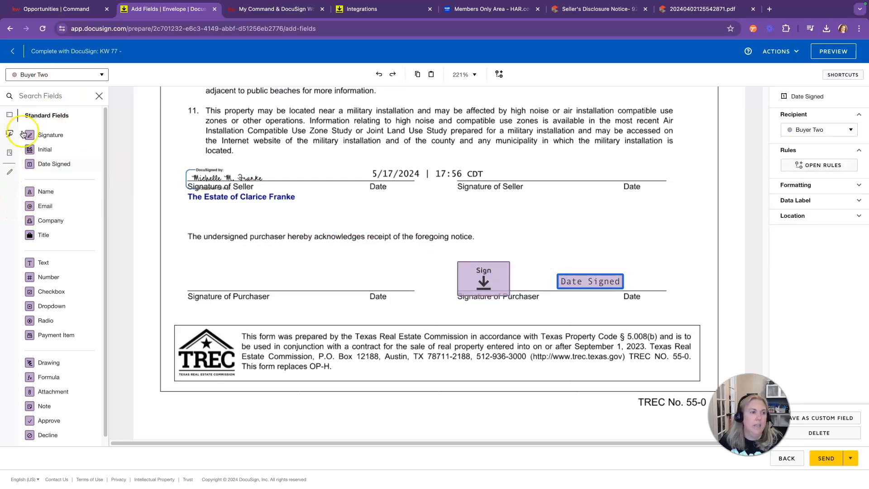
# Step: Add the first buyer's signature, date and full name on the left line, plus Buyer Two's full name on the right
pyautogui.click(39, 76)
pyautogui.click(30, 102)
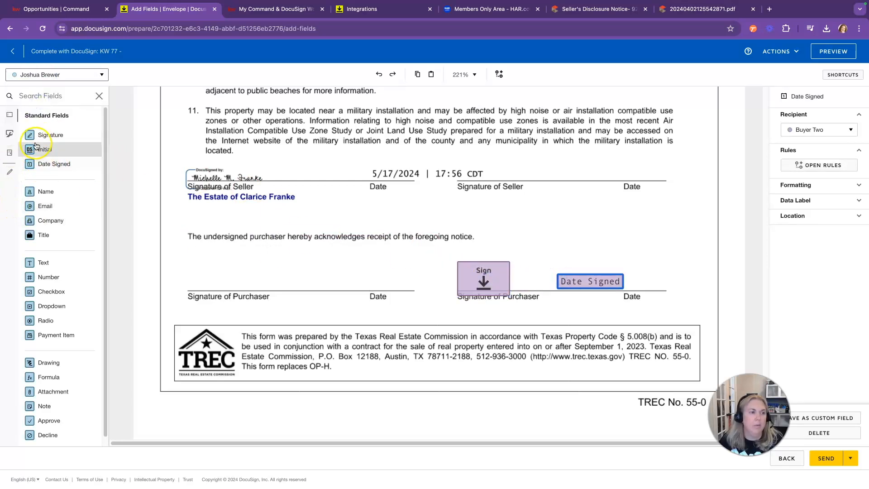
pyautogui.moveTo(110, 170)
pyautogui.mouseDown()
pyautogui.moveTo(180, 226)
pyautogui.moveTo(186, 263)
pyautogui.mouseUp()
pyautogui.moveTo(57, 164); pyautogui.dragTo(317, 275)
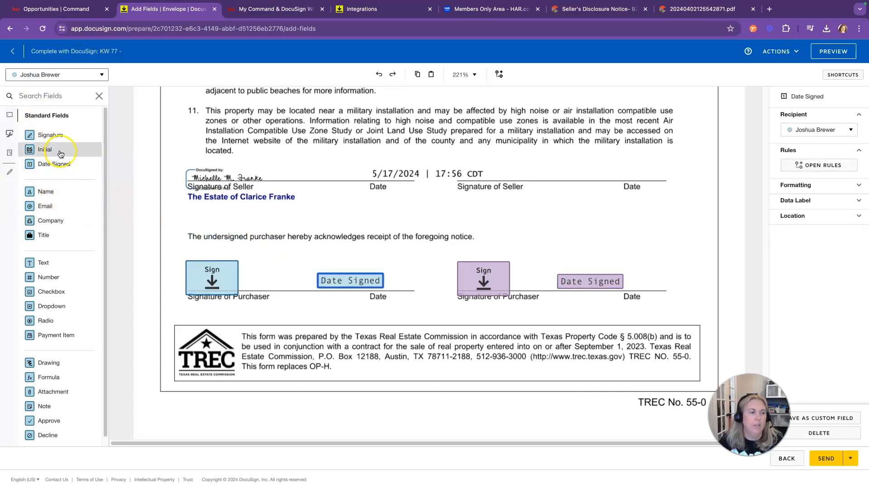
pyautogui.moveTo(46, 191)
pyautogui.mouseDown()
pyautogui.moveTo(217, 299)
pyautogui.moveTo(189, 304)
pyautogui.mouseUp()
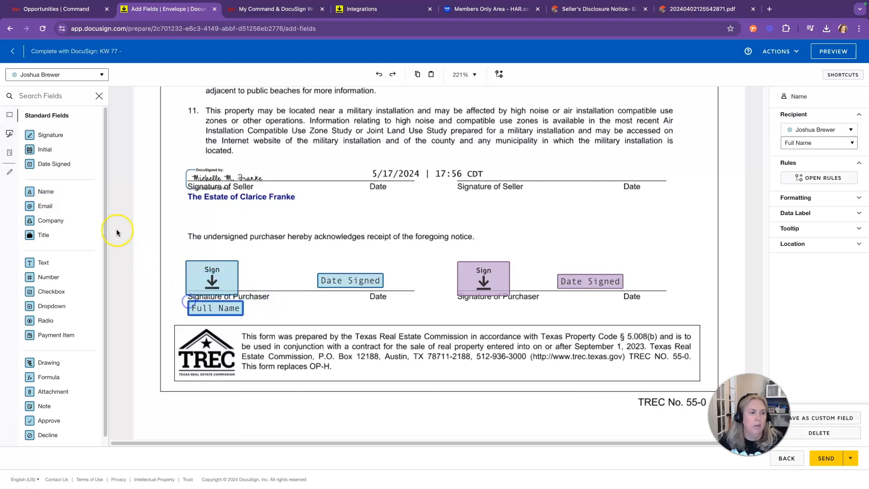
pyautogui.click(55, 76)
pyautogui.click(36, 114)
pyautogui.moveTo(45, 191)
pyautogui.mouseDown()
pyautogui.moveTo(446, 310)
pyautogui.moveTo(460, 303)
pyautogui.mouseUp()
# Step: Place Initial fields for Buyer Two and the first buyer on Tax.pdf's first page
pyautogui.scroll(-15, 371, 300)
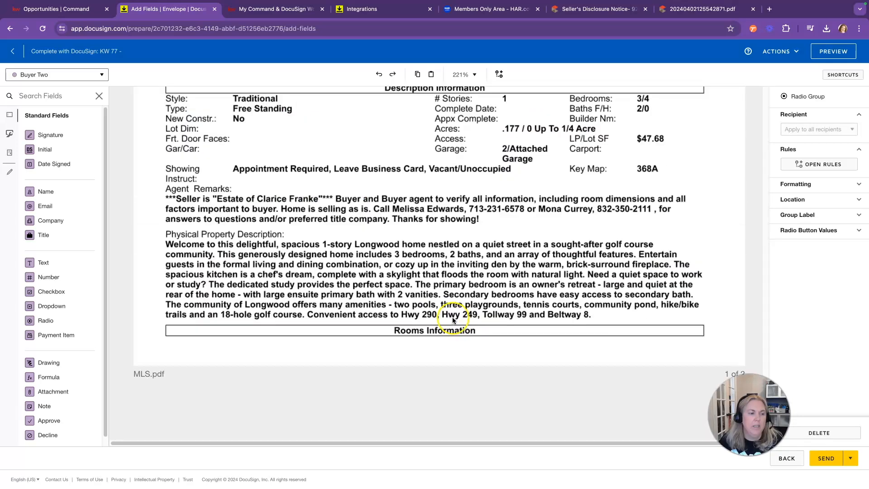
pyautogui.moveTo(44, 150); pyautogui.dragTo(530, 224)
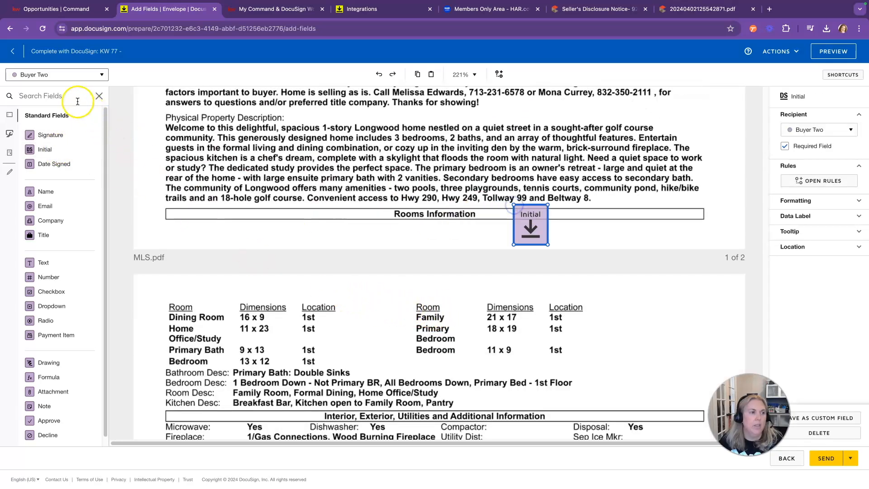
pyautogui.click(63, 76)
pyautogui.moveTo(44, 149); pyautogui.dragTo(469, 205)
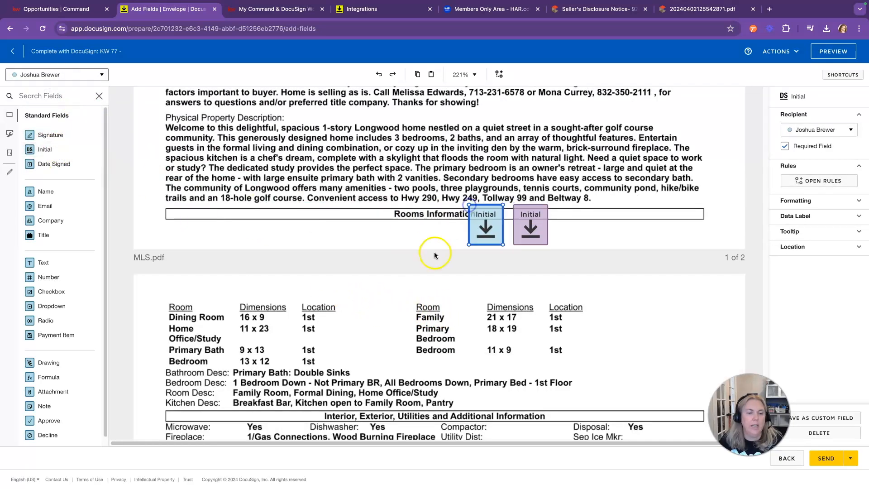
# Step: Add another buyer Initial field further down the Tax pages, then return to the top
pyautogui.scroll(-4, 433, 251)
pyautogui.scroll(-10, 433, 248)
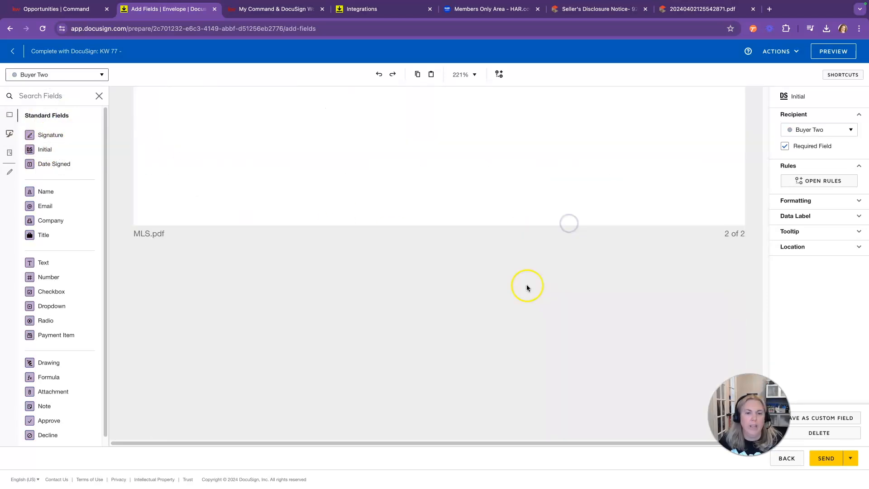
pyautogui.scroll(-10, 528, 283)
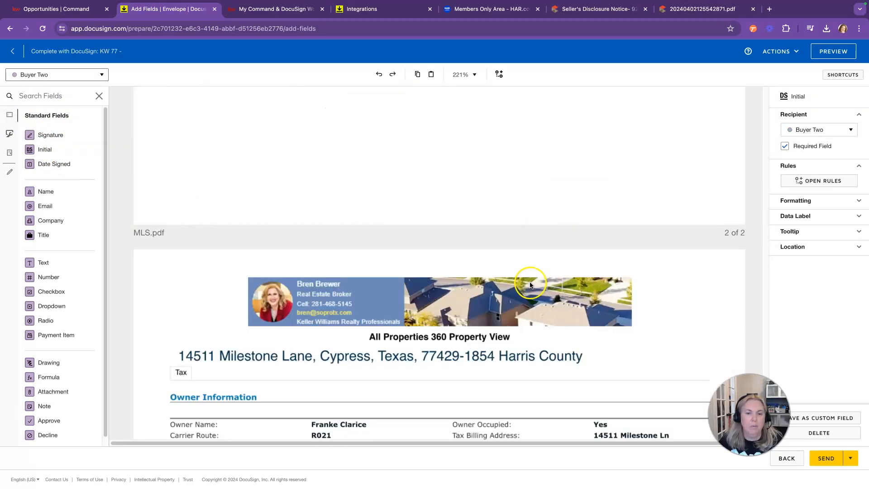
pyautogui.scroll(-5, 525, 285)
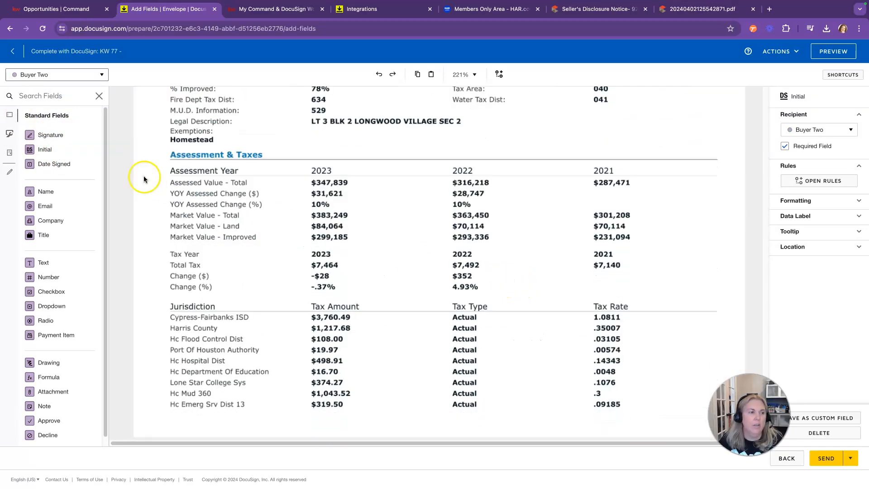
pyautogui.moveTo(43, 149); pyautogui.dragTo(702, 287)
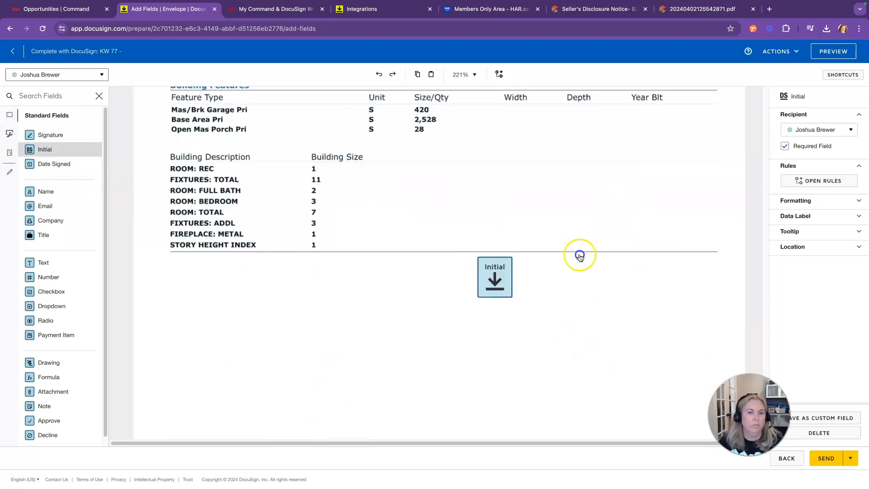
pyautogui.scroll(-5, 512, 291)
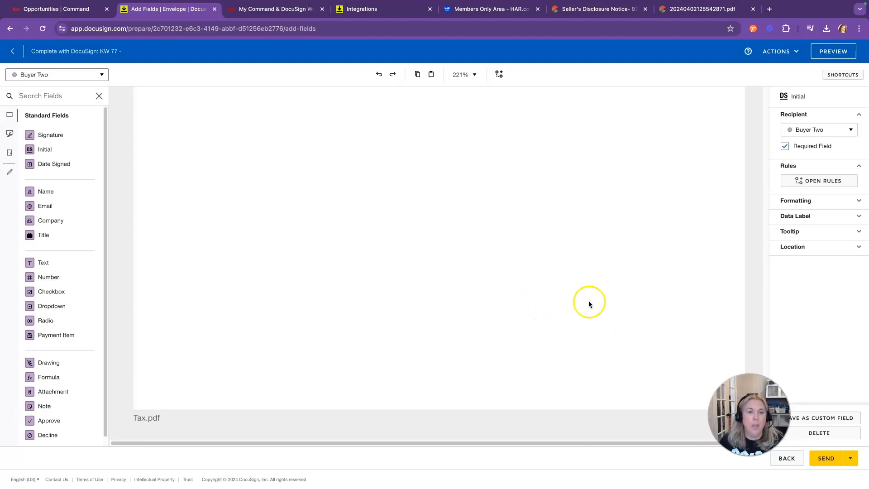
pyautogui.scroll(15, 588, 302)
pyautogui.scroll(10, 589, 300)
pyautogui.scroll(8, 589, 302)
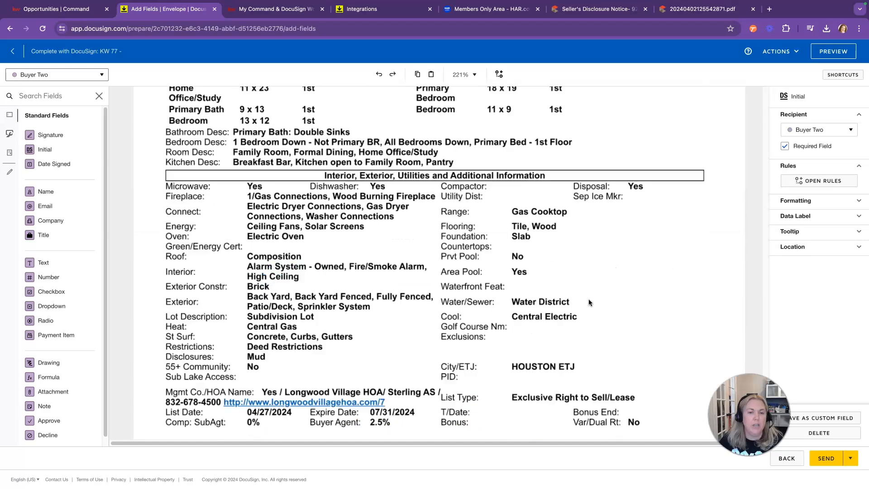
# Step: Review the My Command & DocuSign Workflow article, then send the KW 77 envelope
pyautogui.click(276, 9)
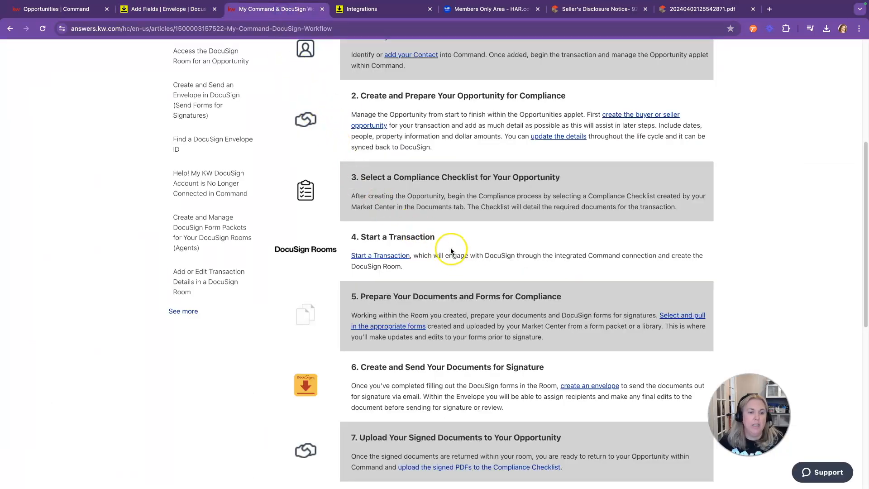
pyautogui.scroll(-1, 448, 250)
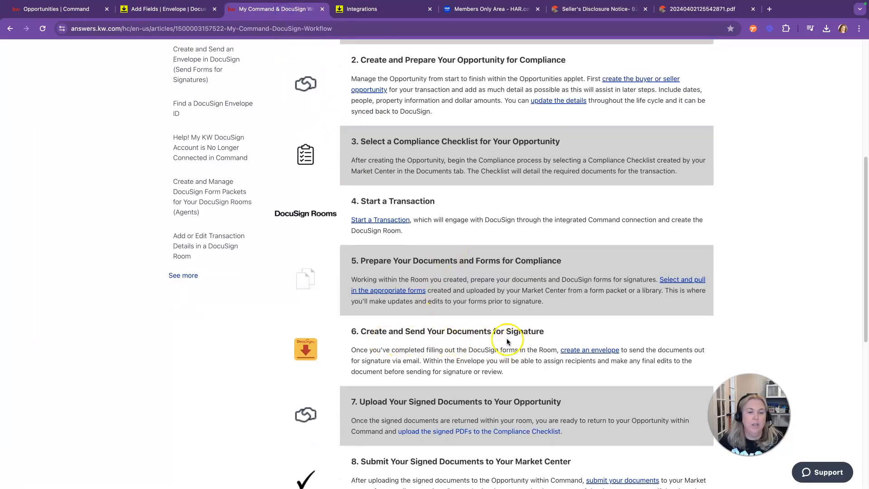
pyautogui.click(189, 10)
pyautogui.click(833, 459)
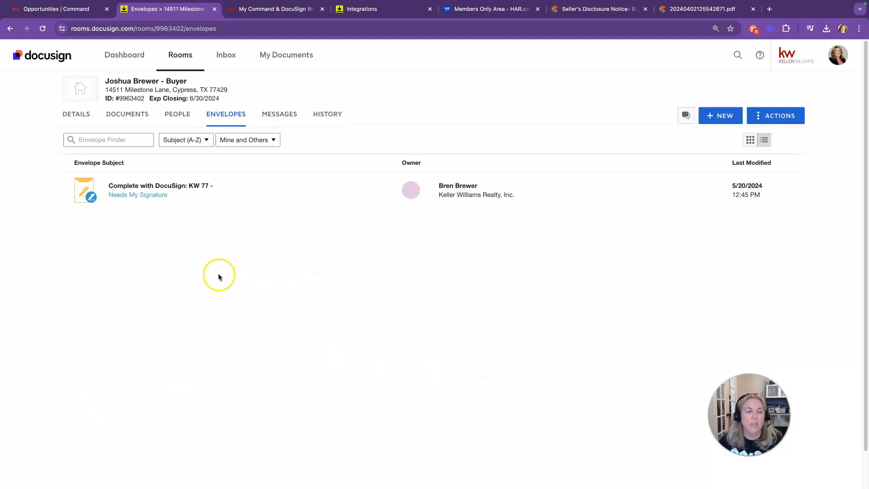
# Step: Open the KW 77 envelope needing signature and begin the signing session
pyautogui.click(138, 195)
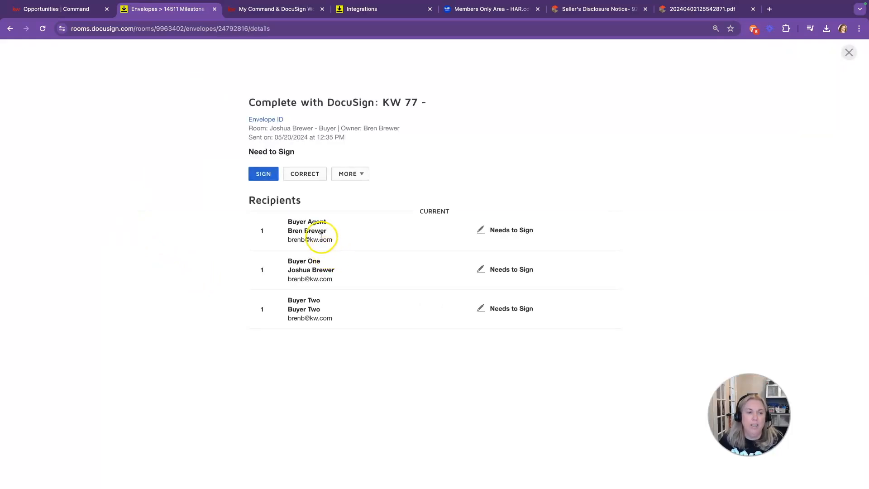
pyautogui.click(263, 174)
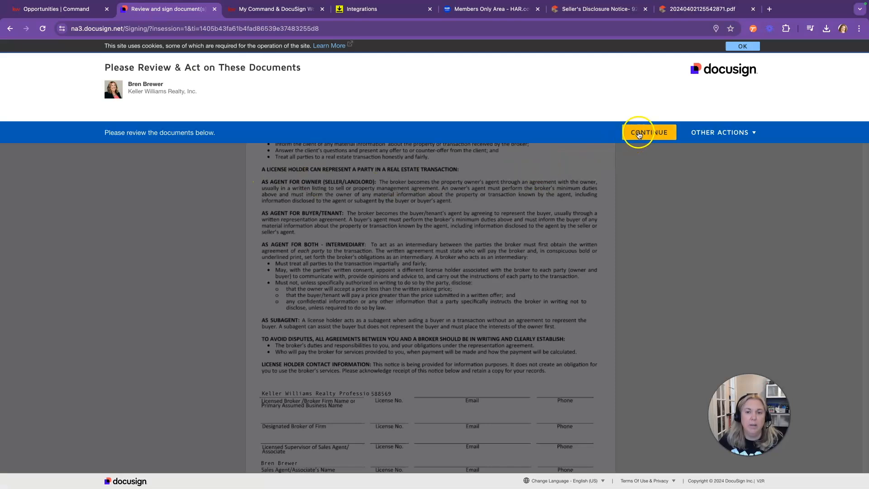
pyautogui.click(639, 133)
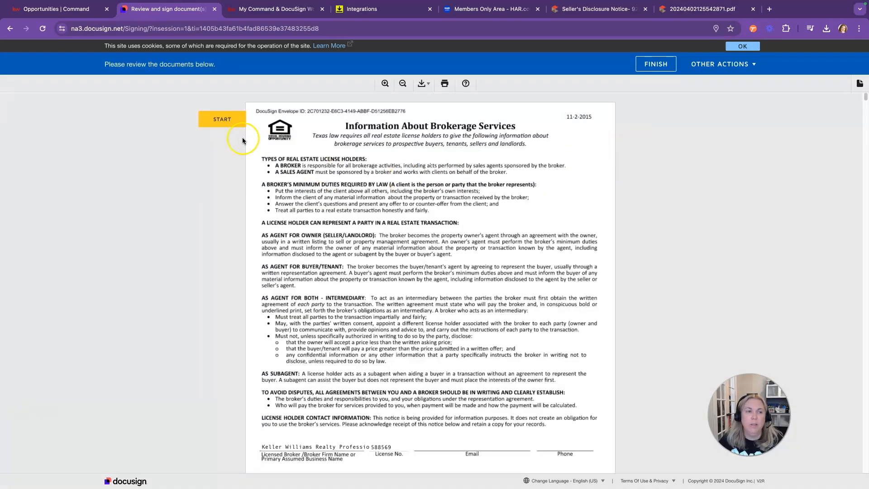
pyautogui.click(222, 120)
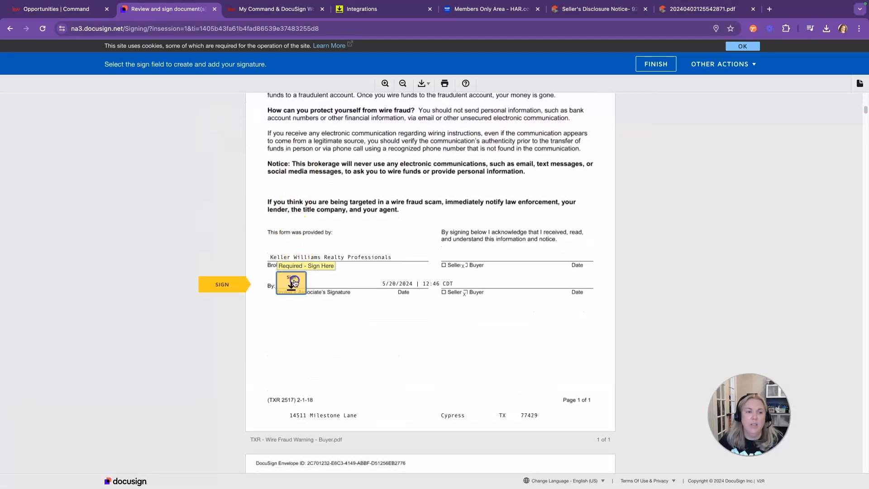
# Step: Sign the wire fraud form, initial four agreement pages, sign its last page and finish
pyautogui.click(293, 282)
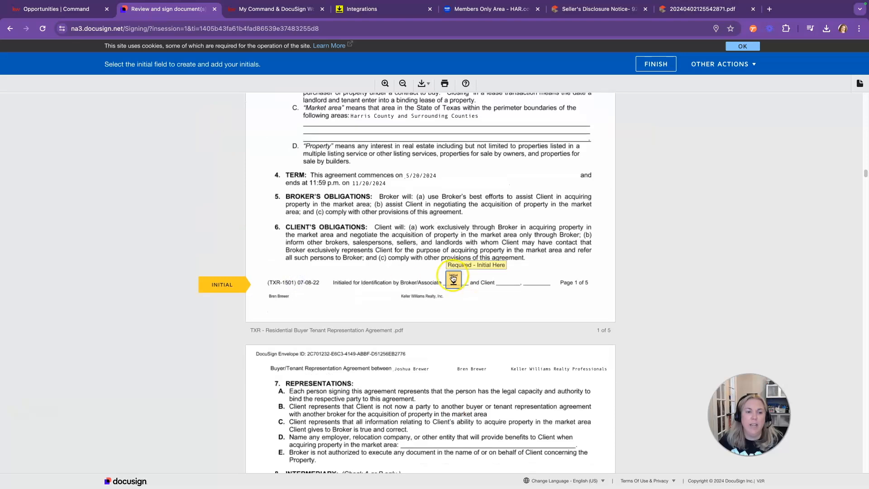
pyautogui.click(453, 278)
pyautogui.click(453, 278)
pyautogui.click(453, 278)
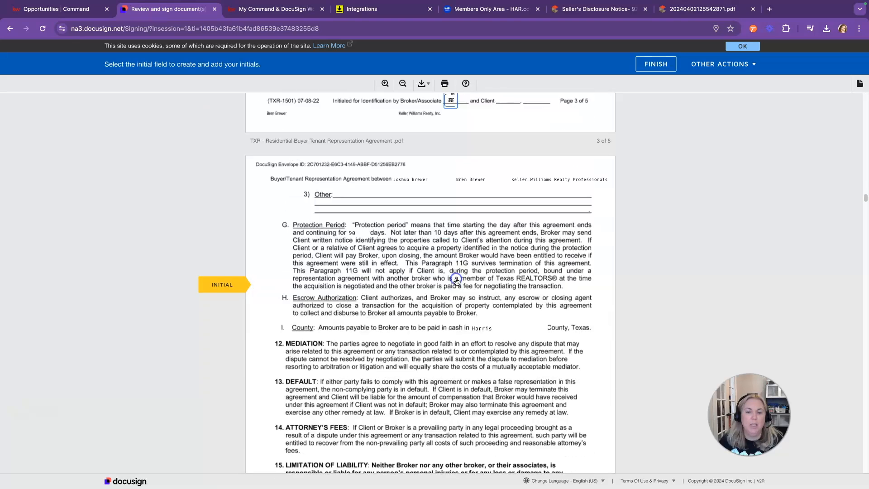
pyautogui.click(456, 279)
pyautogui.click(277, 288)
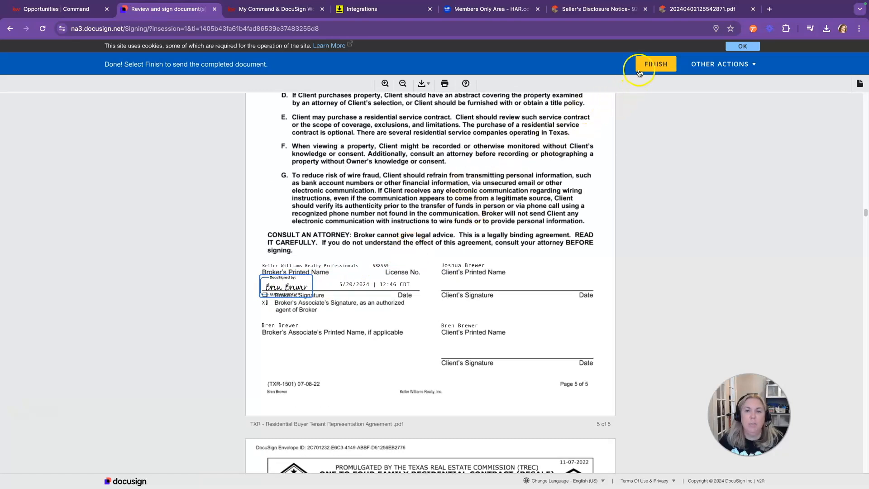
pyautogui.click(657, 67)
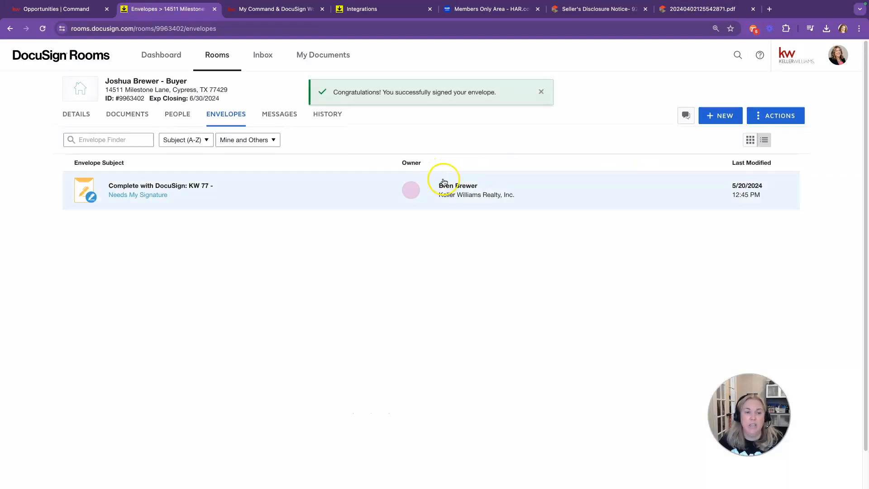
# Step: Sign the KW 77 envelope as the first buyer, initialling every required field, and finish
pyautogui.click(162, 197)
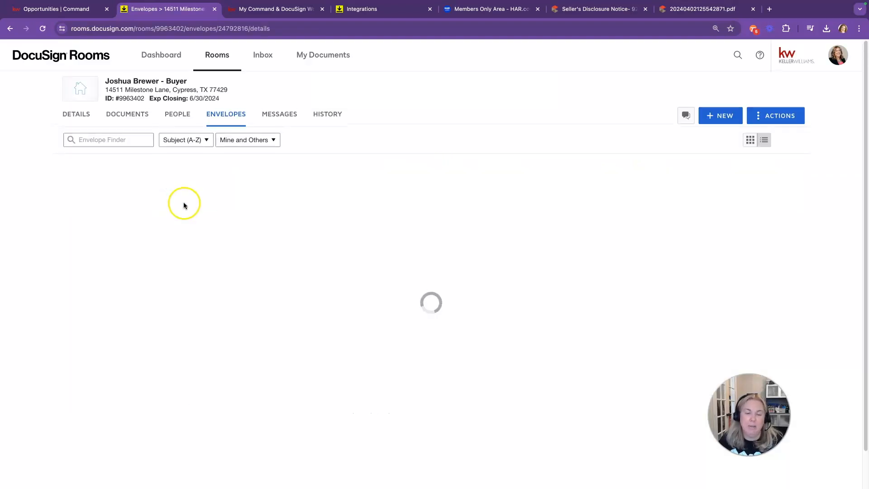
pyautogui.click(259, 175)
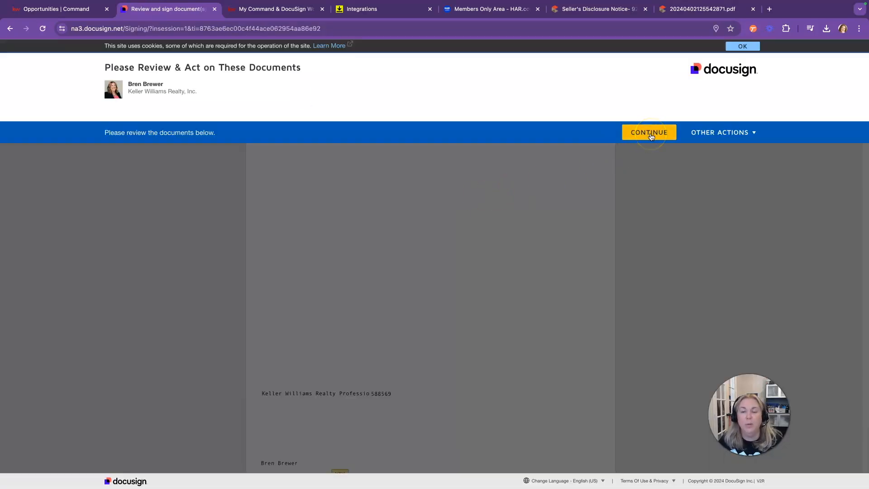
pyautogui.click(650, 133)
pyautogui.click(218, 120)
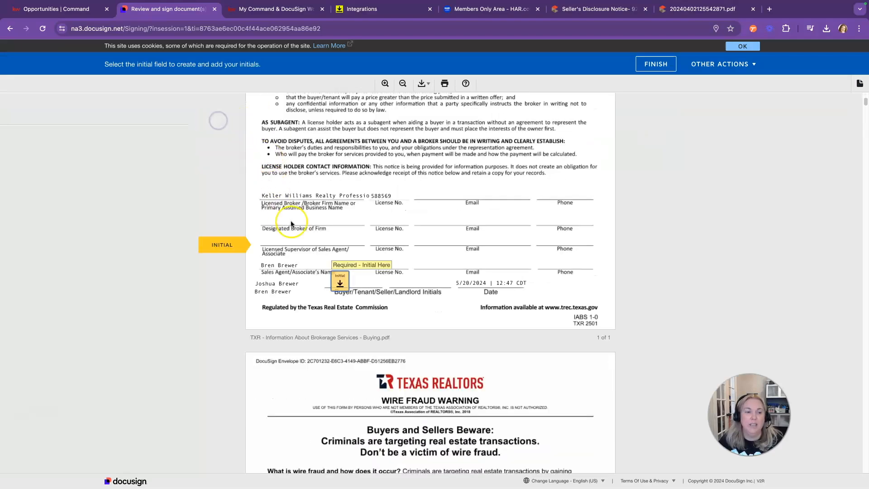
pyautogui.click(340, 281)
pyautogui.click(372, 278)
pyautogui.click(371, 275)
pyautogui.click(662, 66)
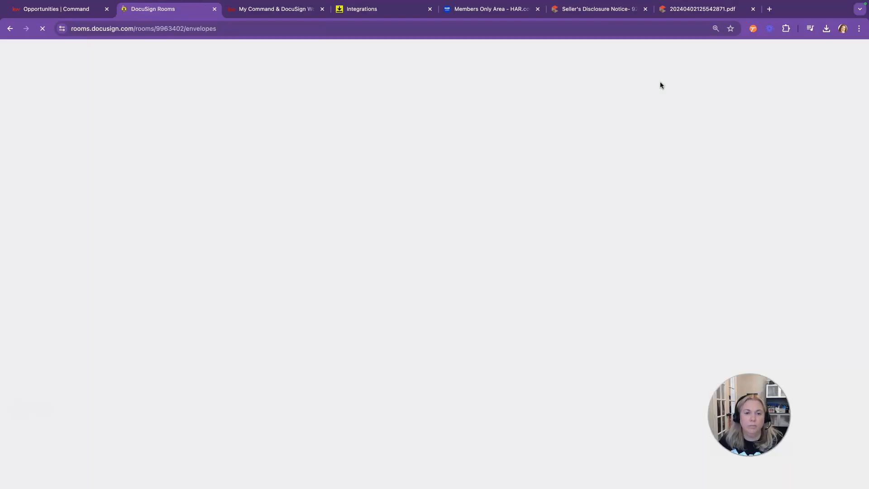
# Step: Sign as the second buyer with the saved signature and initials, filling all remaining tags
pyautogui.click(260, 174)
pyautogui.click(333, 268)
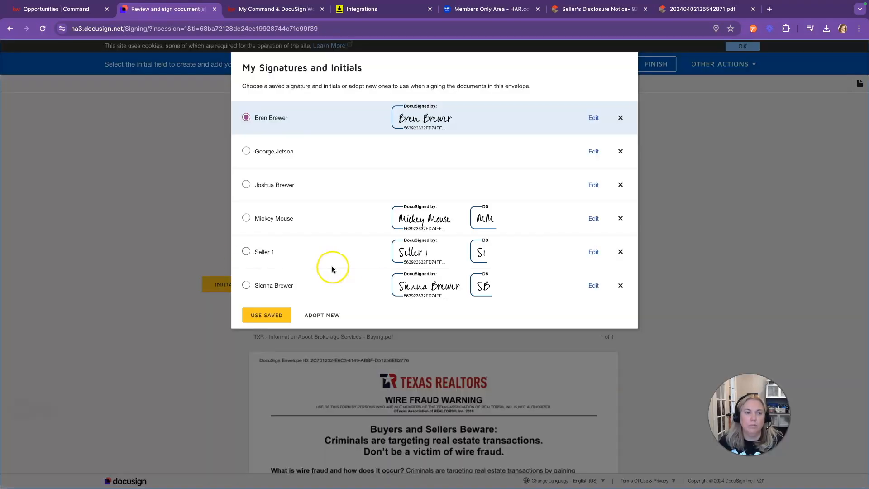
pyautogui.click(246, 284)
pyautogui.click(266, 315)
pyautogui.click(535, 281)
pyautogui.click(407, 252)
pyautogui.click(573, 285)
pyautogui.click(655, 64)
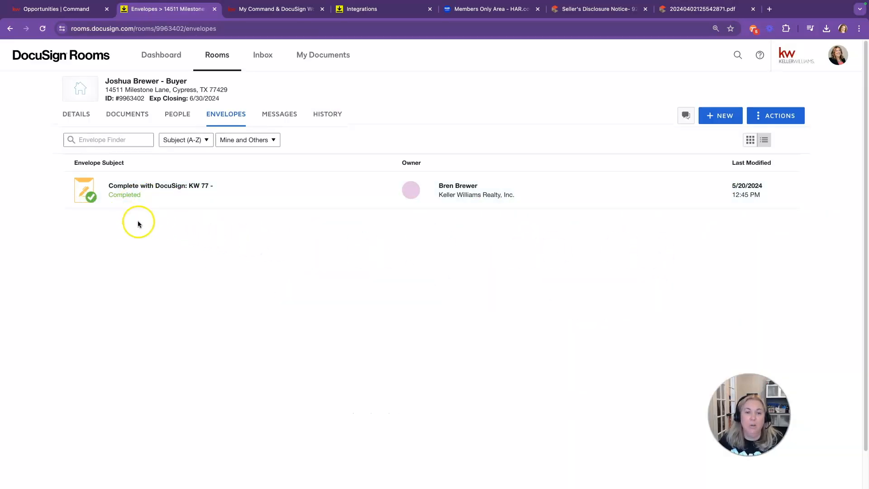
# Step: Confirm all three recipients signed the KW 77 envelope, then return to the room's 12 documents
pyautogui.click(131, 195)
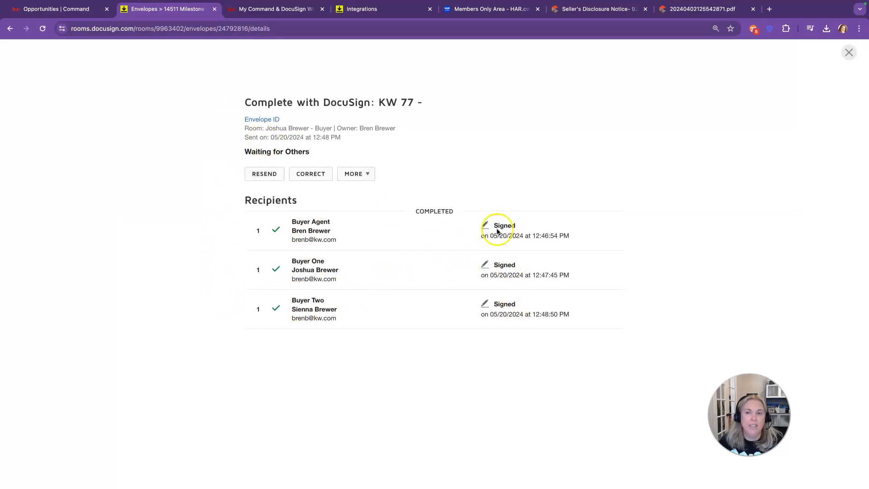
pyautogui.click(848, 53)
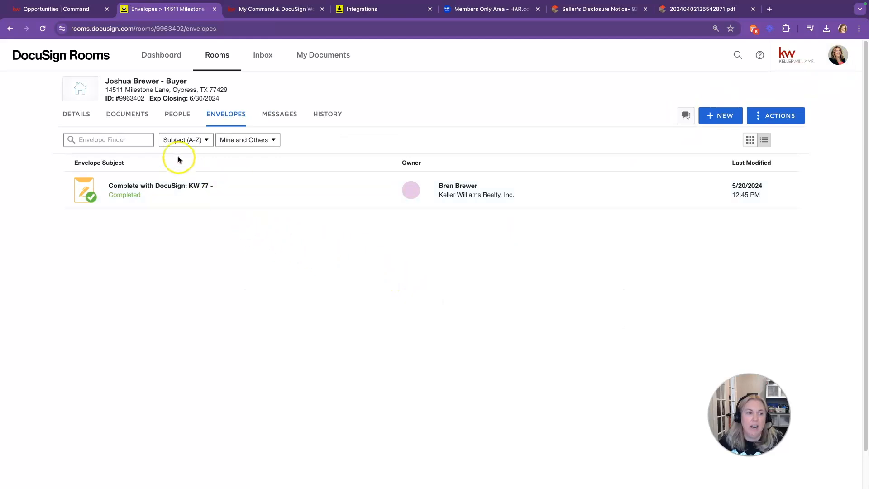
pyautogui.click(132, 118)
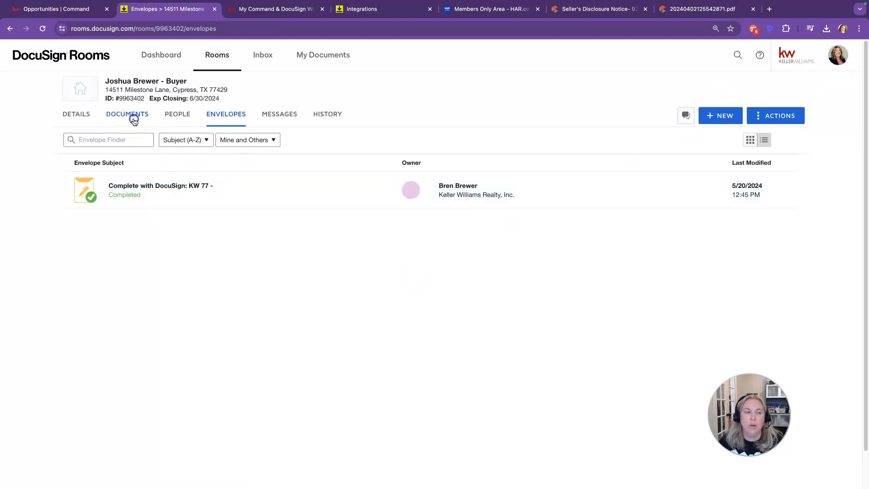
pyautogui.scroll(-2, 423, 365)
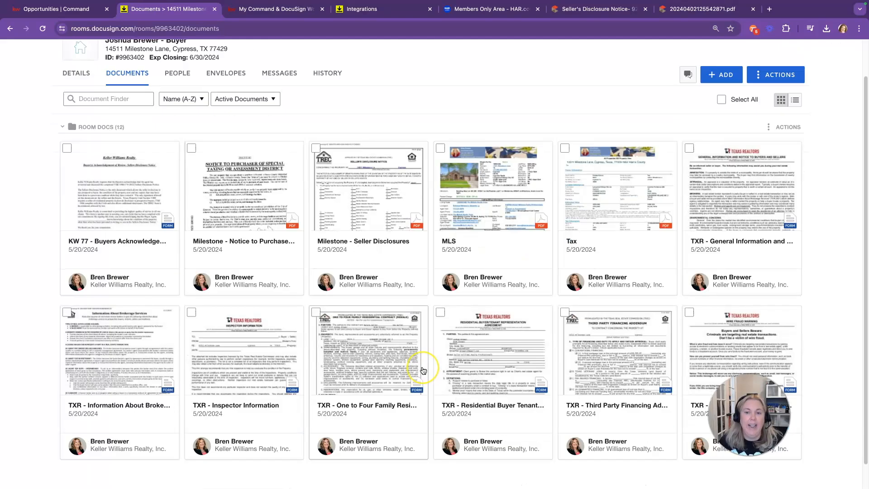
pyautogui.scroll(2, 423, 369)
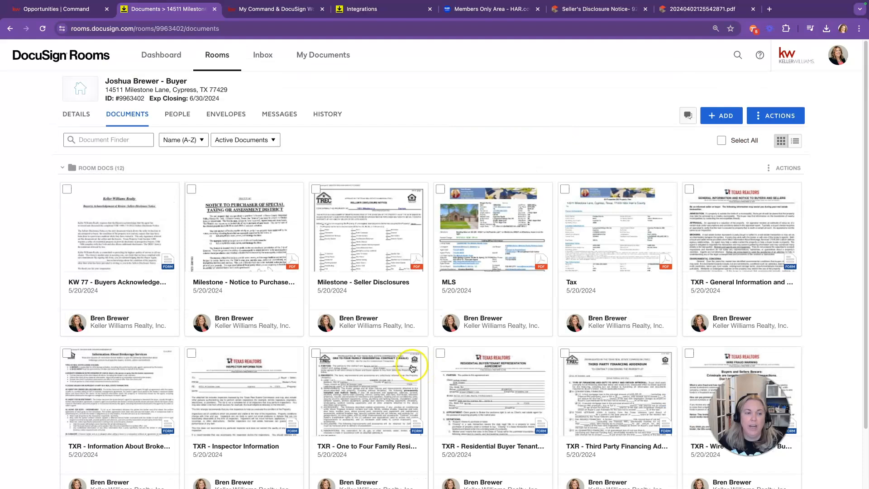
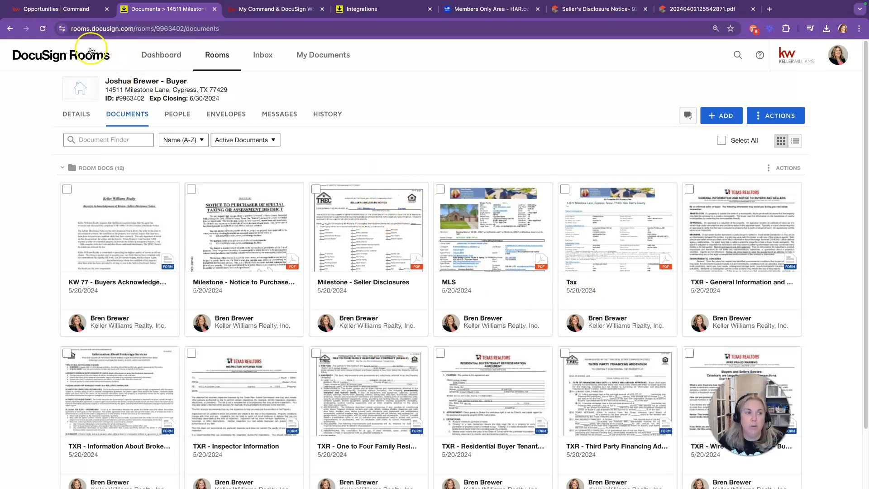
# Step: Review the Command transaction's Consultation, Under Contract and Closed checklists, then return to the DocuSign room
pyautogui.click(70, 13)
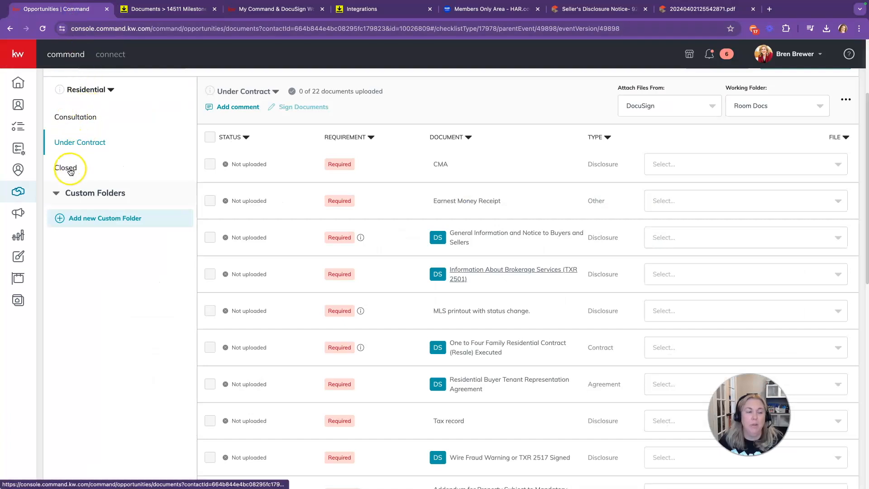
pyautogui.click(70, 119)
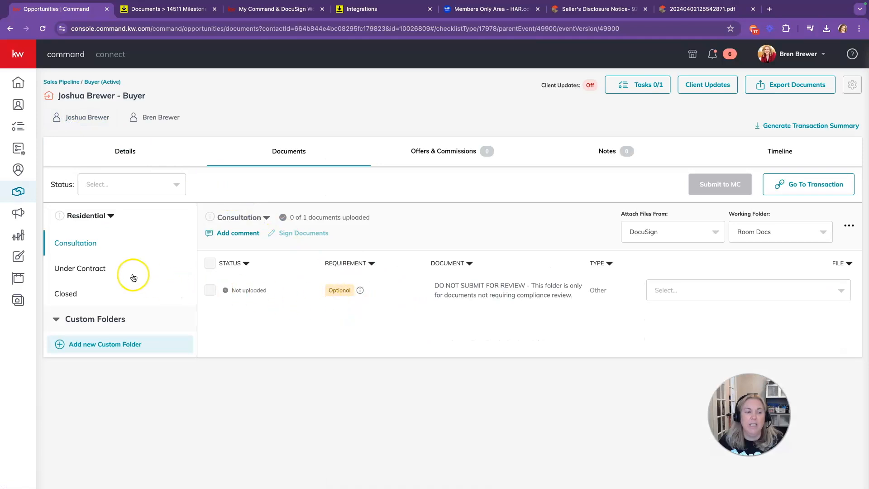
pyautogui.click(93, 269)
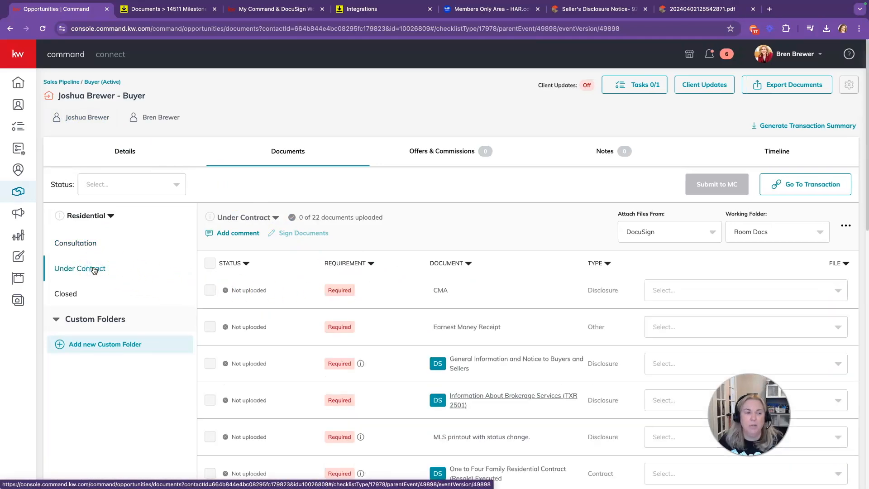
pyautogui.click(68, 294)
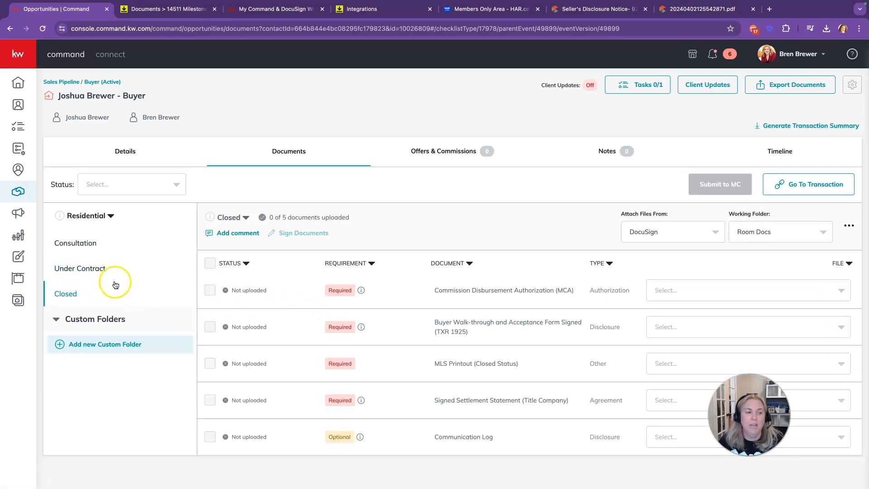
pyautogui.click(90, 271)
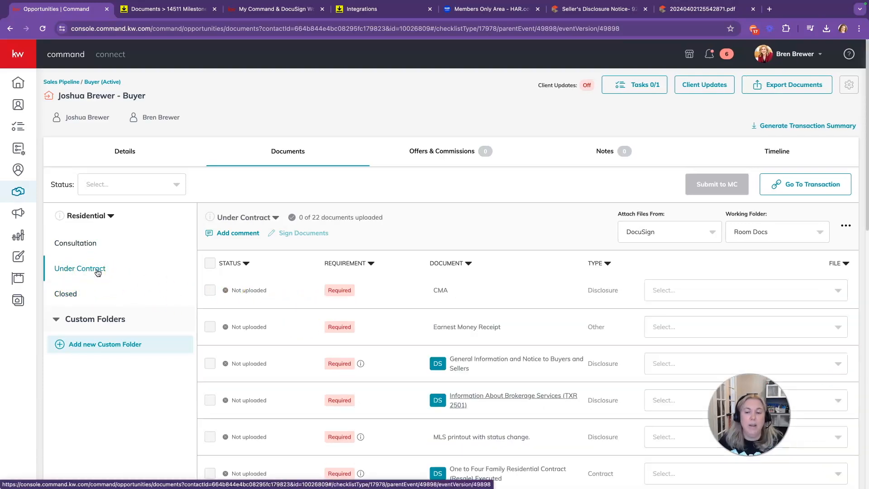
pyautogui.click(158, 15)
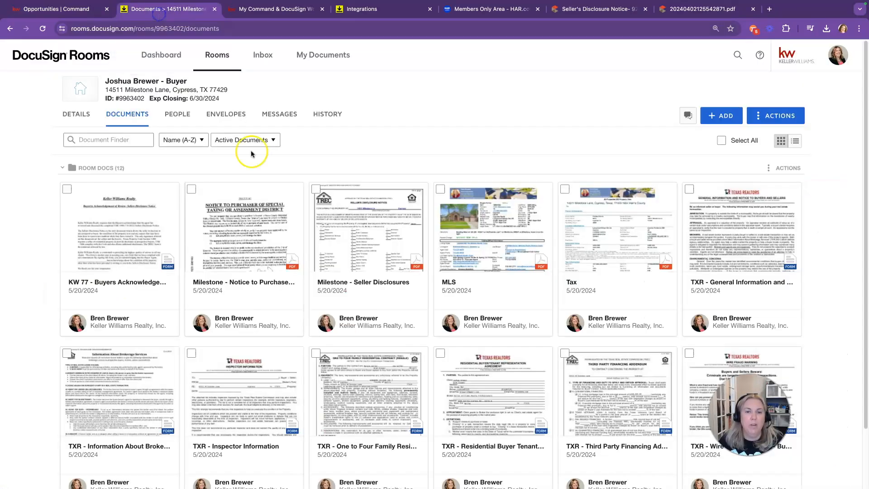
# Step: Add a new room folder named 1. Under Contract
pyautogui.click(782, 118)
pyautogui.click(785, 159)
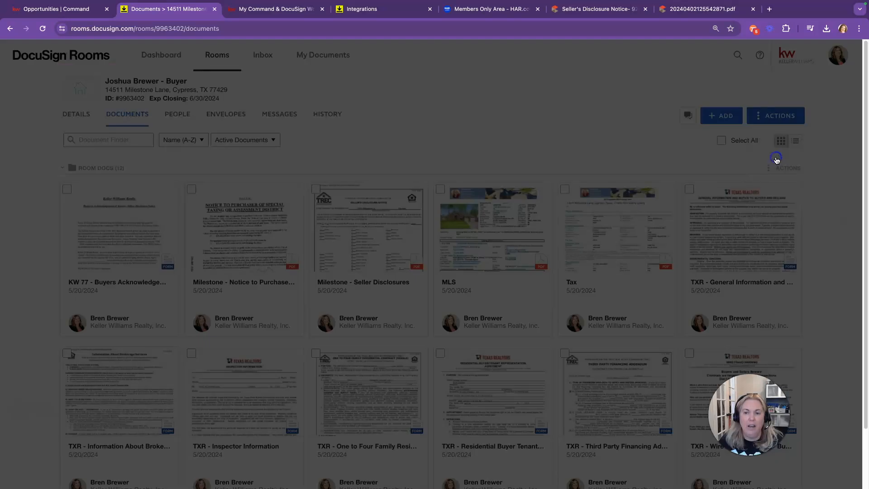
pyautogui.click(365, 131)
pyautogui.write('1.1')
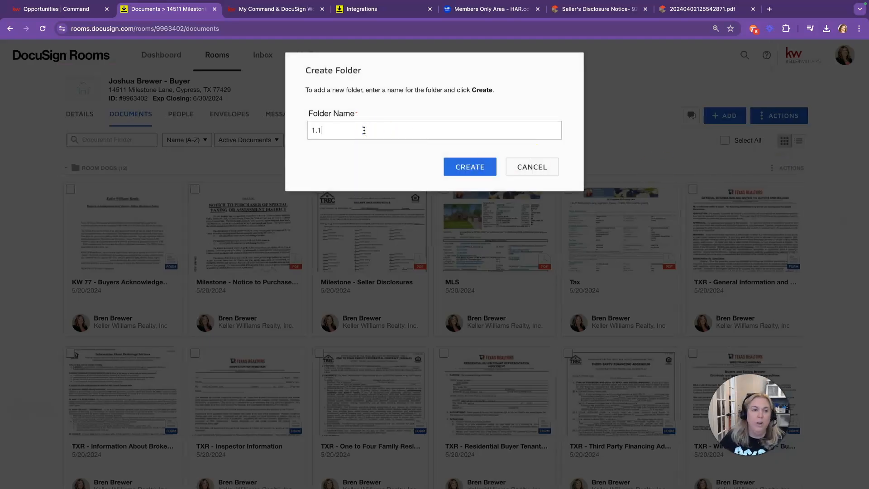
pyautogui.press('BackSpace')
pyautogui.write('Un')
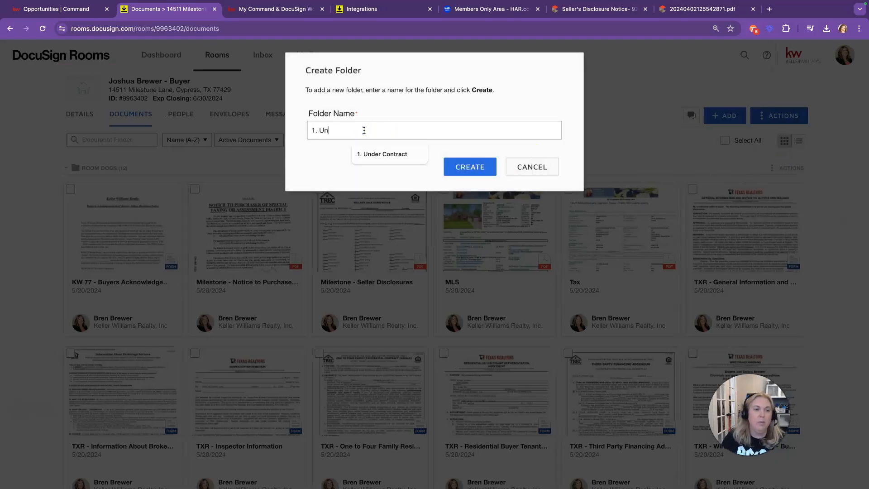
pyautogui.write('derc Contract')
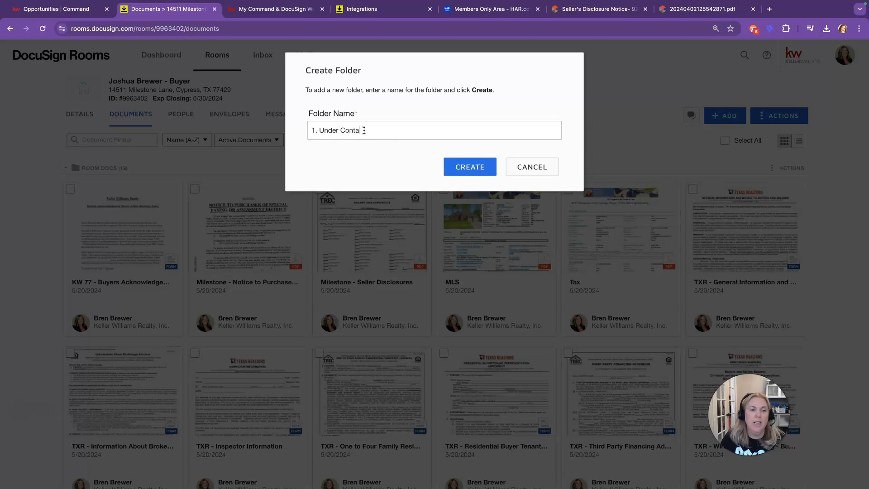
pyautogui.click(472, 168)
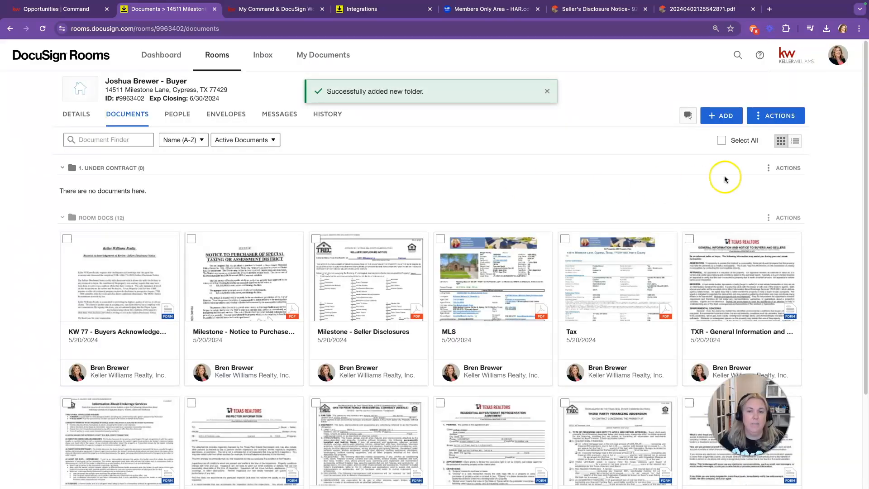
# Step: Add a second folder named 2. Closed
pyautogui.click(780, 118)
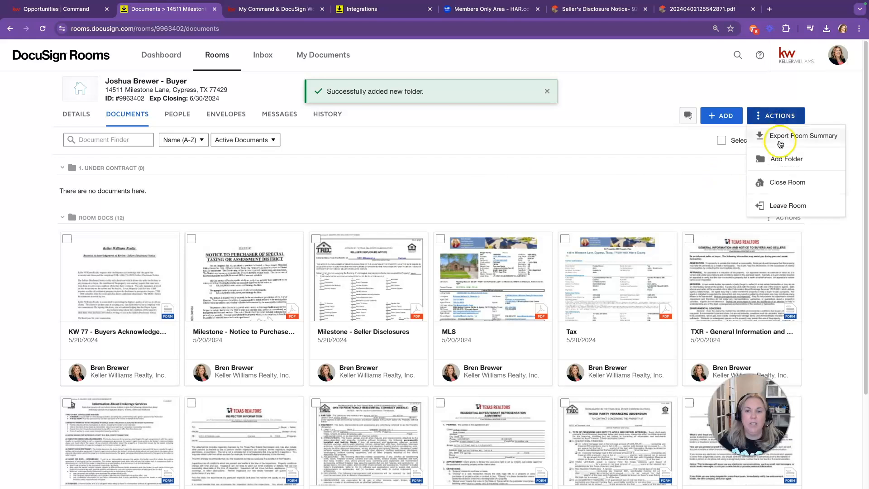
pyautogui.click(777, 155)
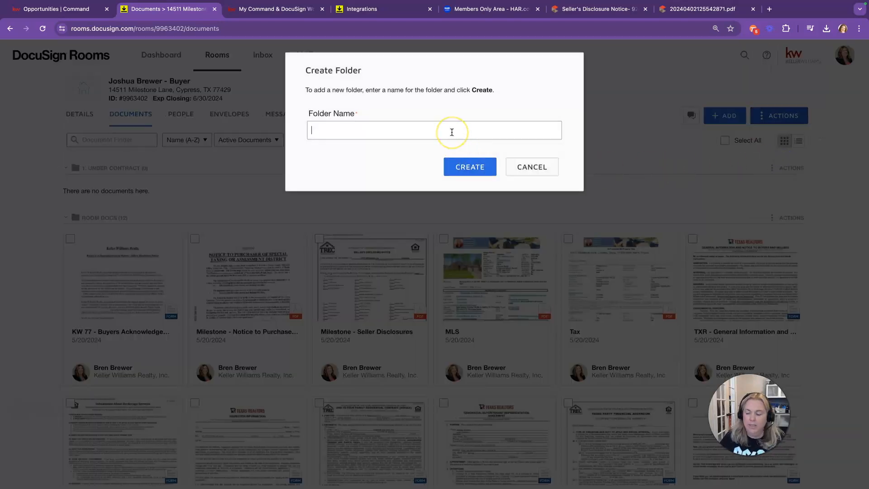
pyautogui.write('2. Closed')
pyautogui.click(496, 172)
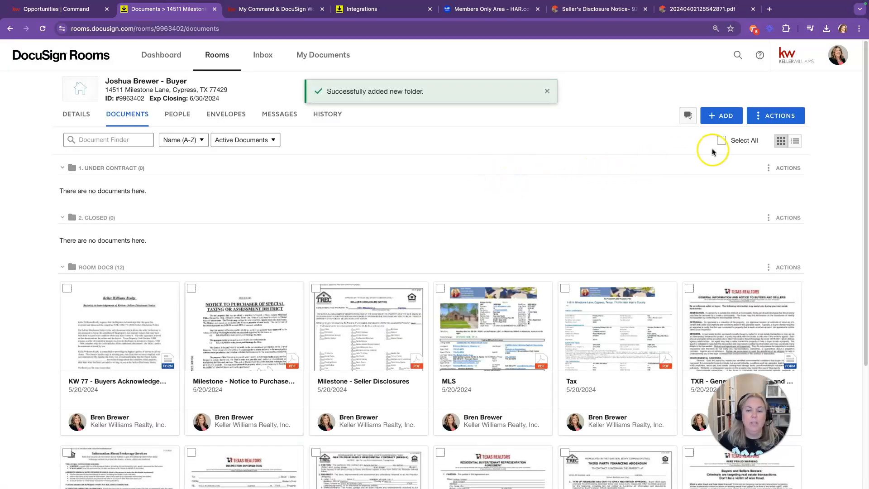
# Step: Add a third folder named 3. Certifications
pyautogui.click(772, 118)
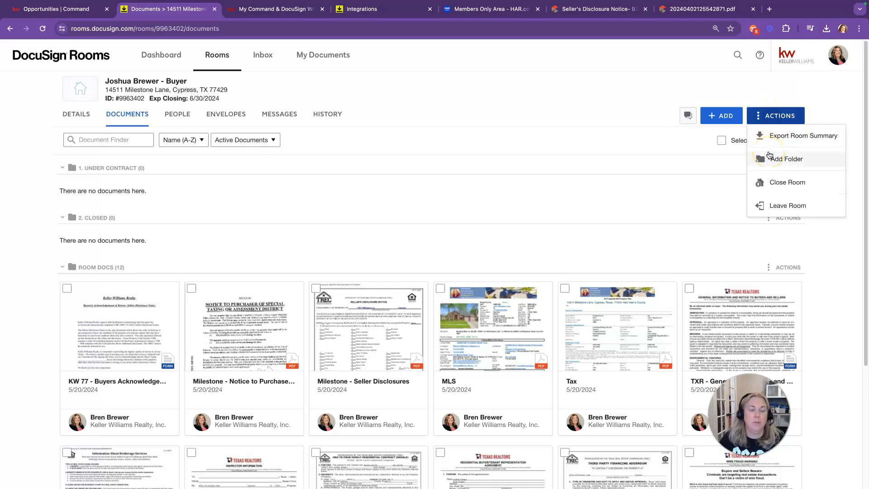
pyautogui.click(773, 157)
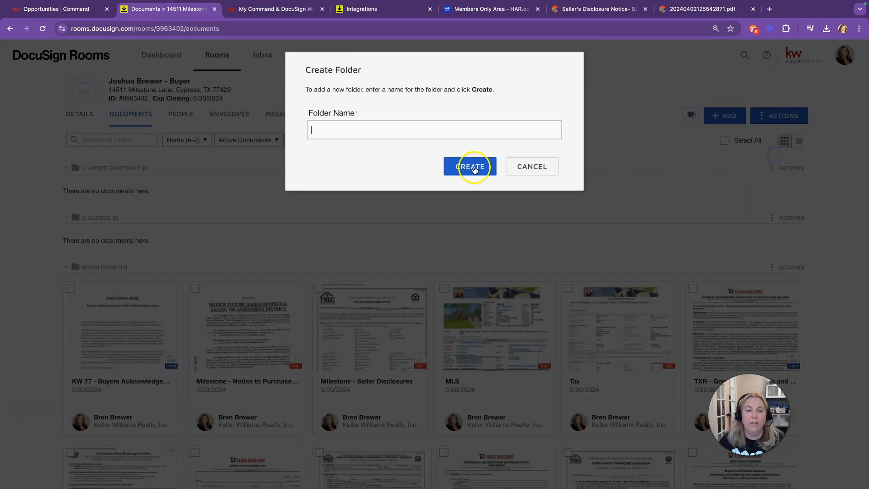
pyautogui.click(373, 136)
pyautogui.write('3. Certifications')
pyautogui.click(475, 170)
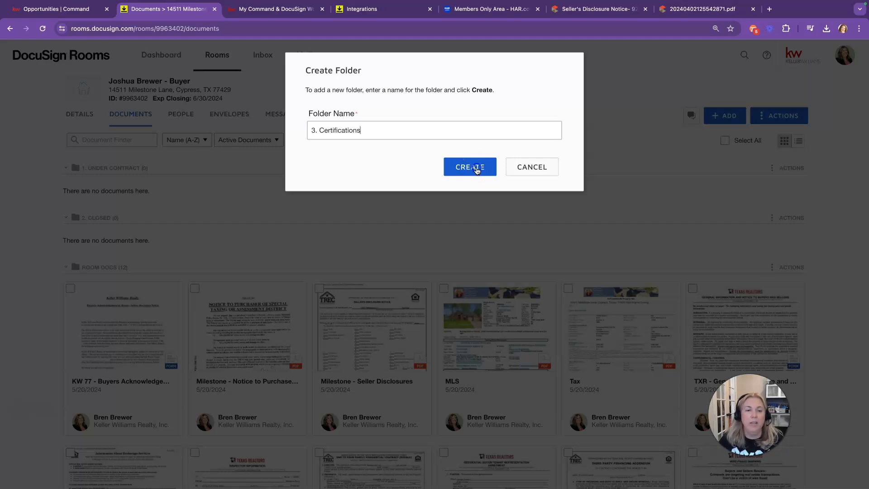
pyautogui.click(471, 167)
# Step: Add a fourth folder named 4. Misc and collapse the new folders
pyautogui.click(780, 117)
pyautogui.click(777, 153)
pyautogui.click(347, 131)
pyautogui.write('4. Misc')
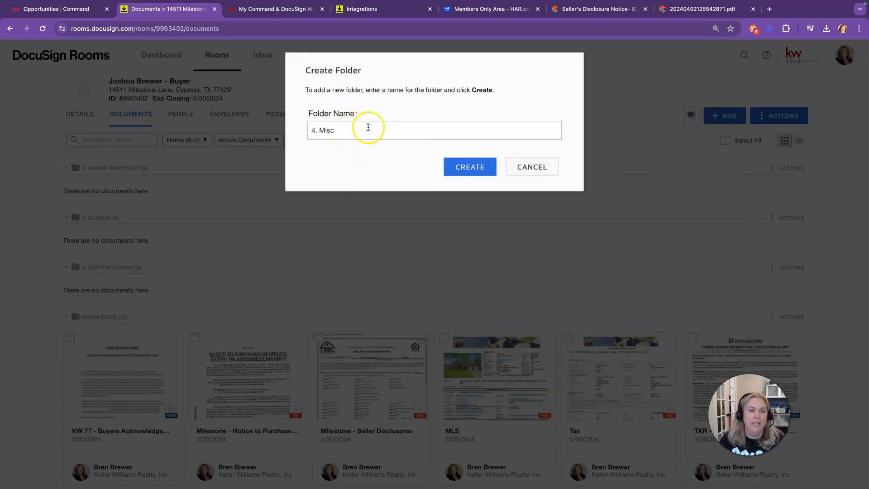
pyautogui.click(468, 167)
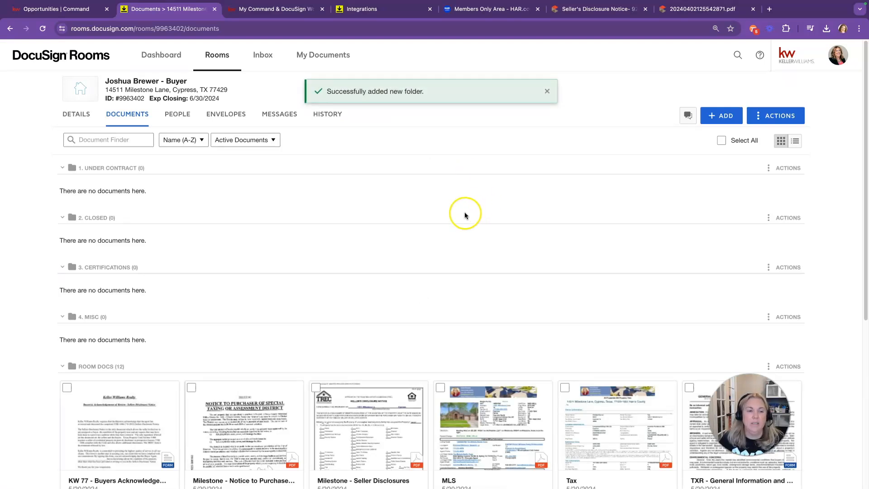
pyautogui.click(62, 167)
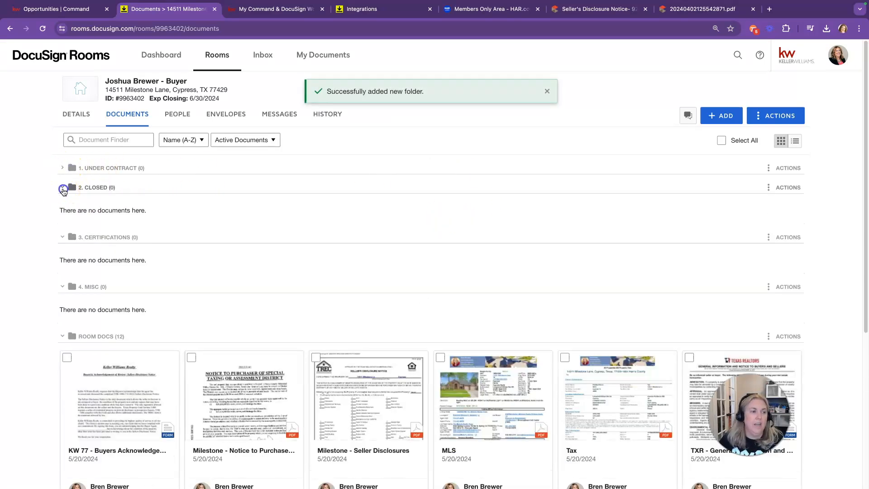
pyautogui.click(62, 187)
pyautogui.click(63, 208)
# Step: Collapse the 4. Misc folder and scroll through the 25 room docs to check the new signed copies
pyautogui.click(62, 226)
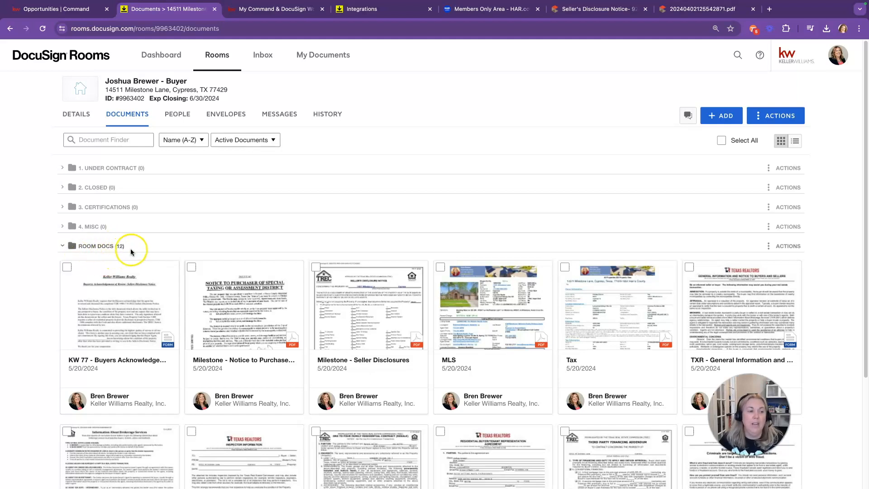
pyautogui.scroll(-2, 162, 251)
pyautogui.scroll(2, 161, 252)
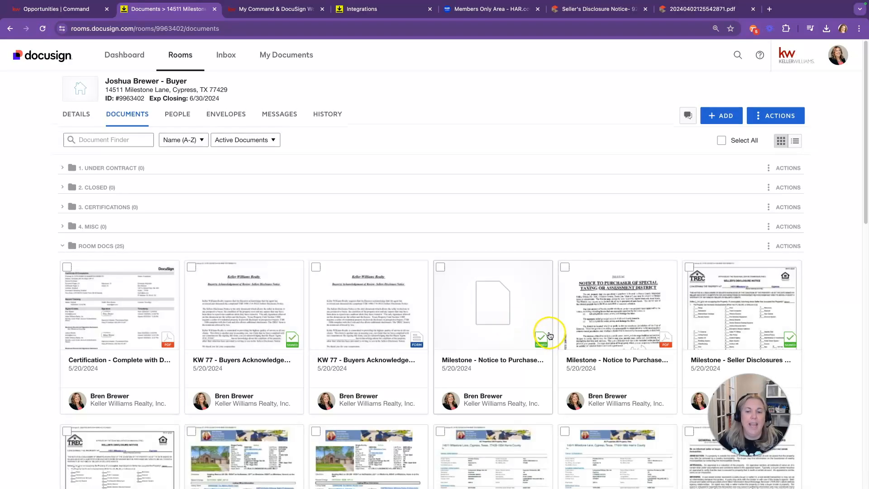
pyautogui.scroll(-2, 498, 331)
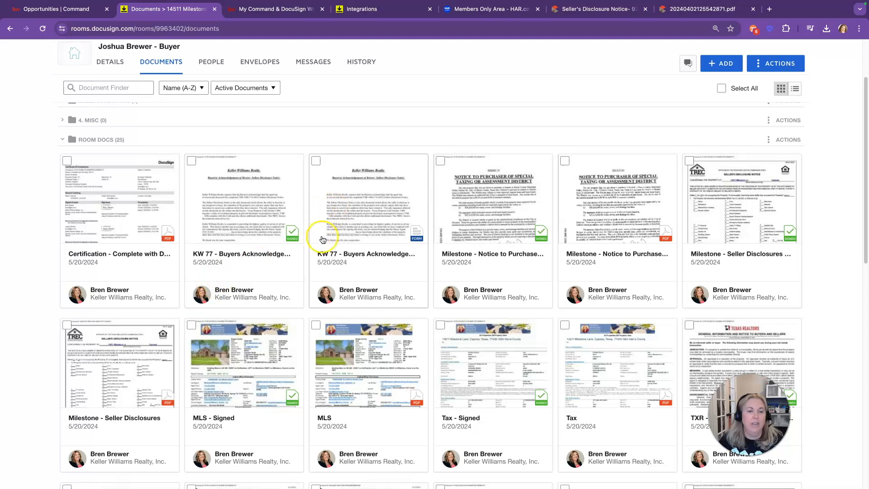
pyautogui.scroll(-1, 651, 289)
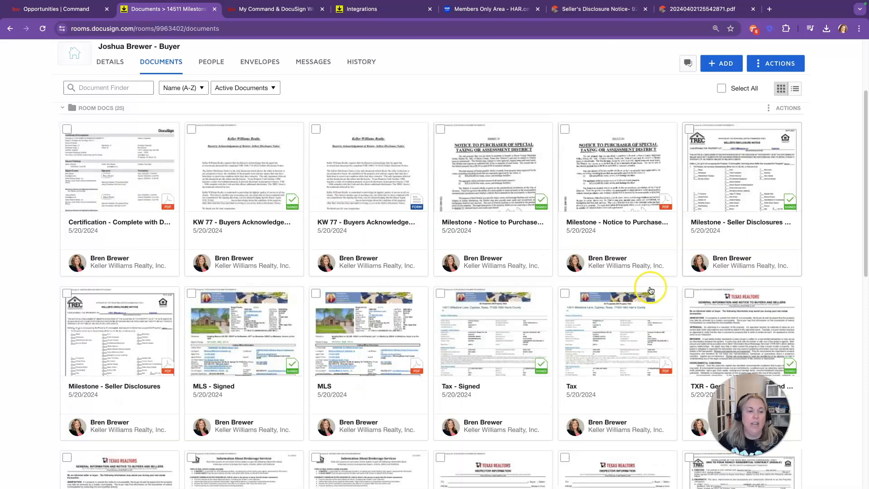
pyautogui.scroll(-2, 651, 290)
pyautogui.scroll(-2, 354, 317)
pyautogui.scroll(2, 344, 313)
pyautogui.scroll(5, 344, 312)
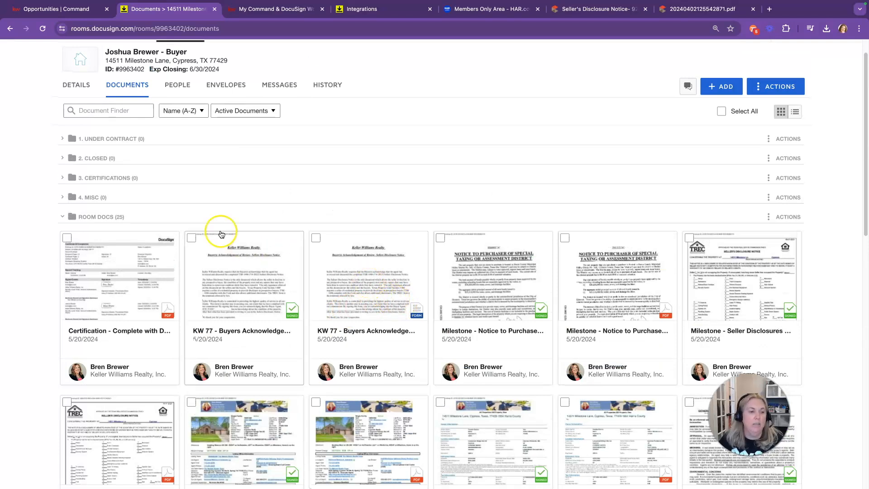
# Step: Select the signed KW 77, Seller Disclosures, MLS and TXR General Information documents
pyautogui.click(193, 239)
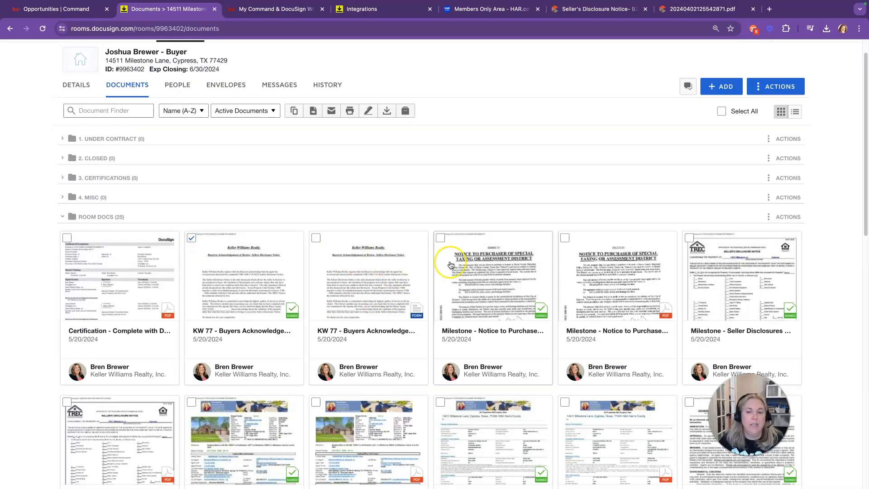
pyautogui.click(688, 237)
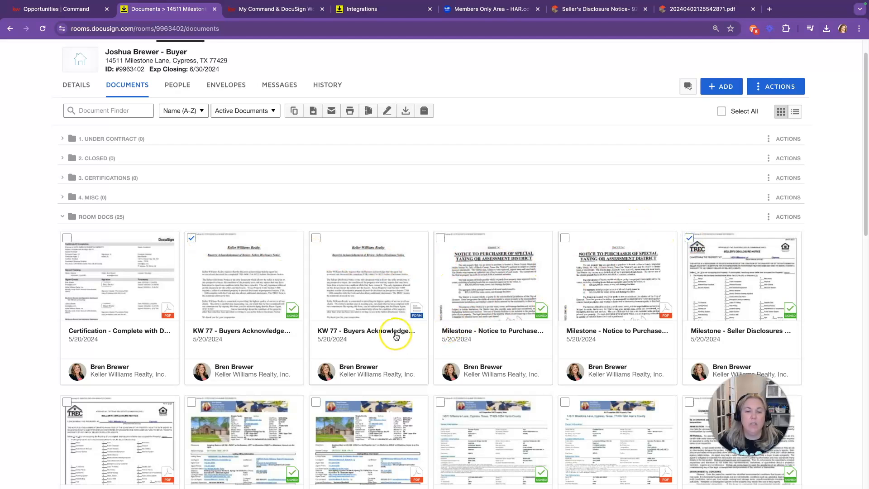
pyautogui.scroll(-5, 394, 336)
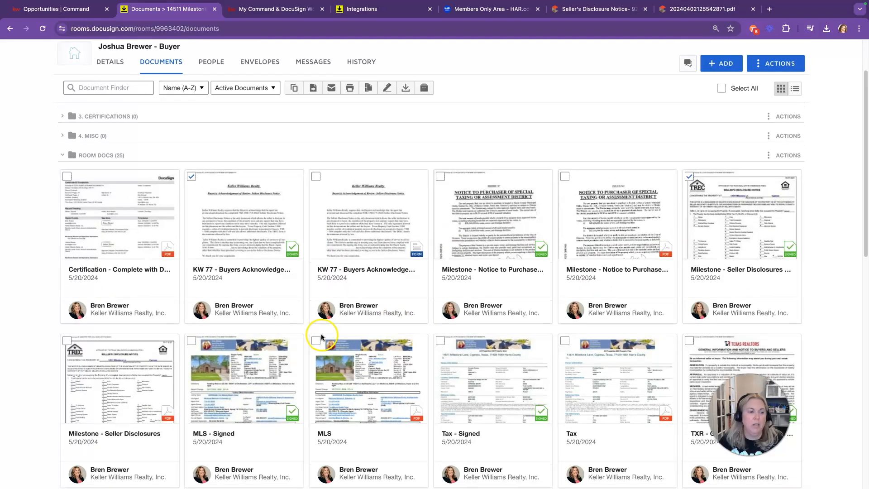
pyautogui.click(191, 298)
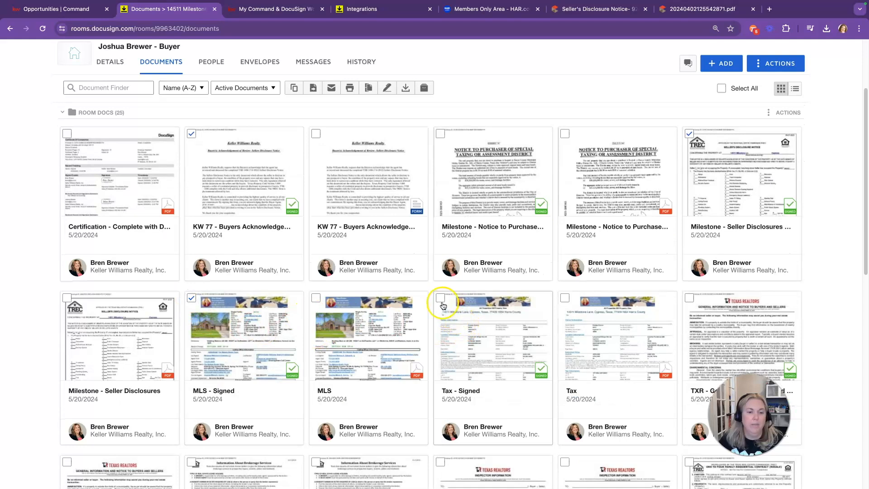
pyautogui.scroll(-3, 561, 322)
pyautogui.click(689, 191)
# Step: Add the signed TXR Residential Buyer Tenant agreement to the selection, then scroll back to the top
pyautogui.scroll(-1, 178, 407)
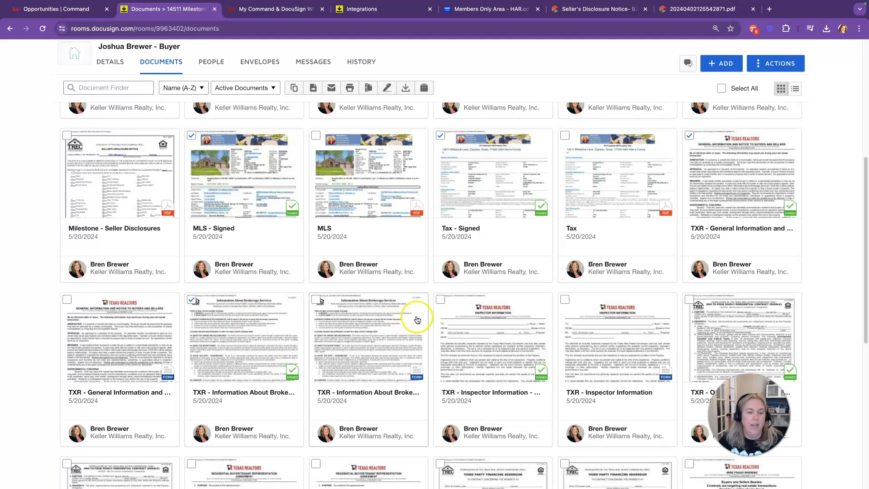
pyautogui.scroll(-1, 525, 365)
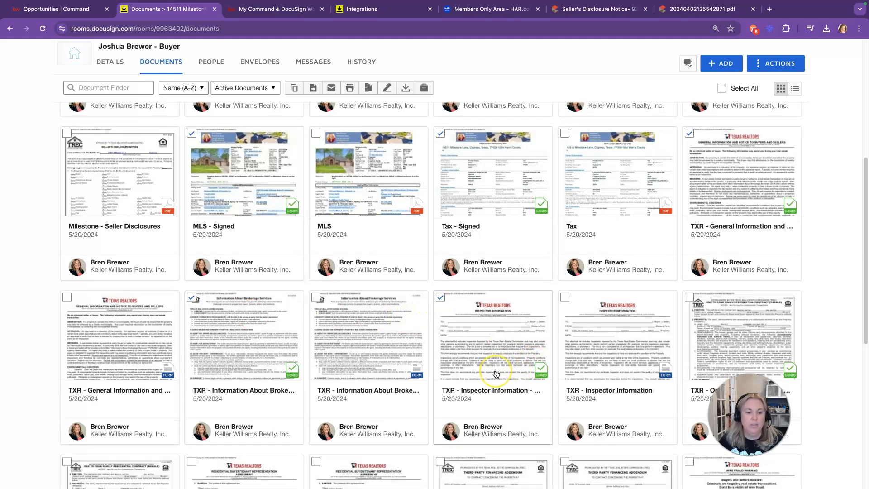
pyautogui.scroll(-2, 498, 375)
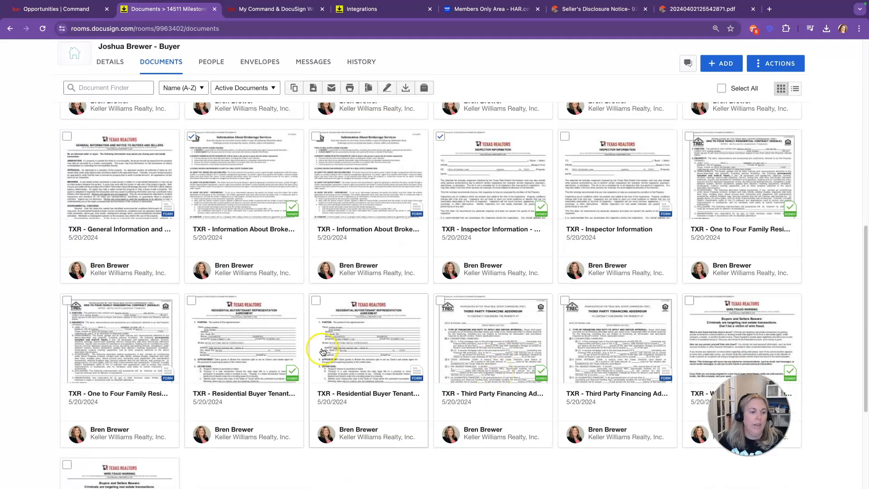
pyautogui.click(191, 301)
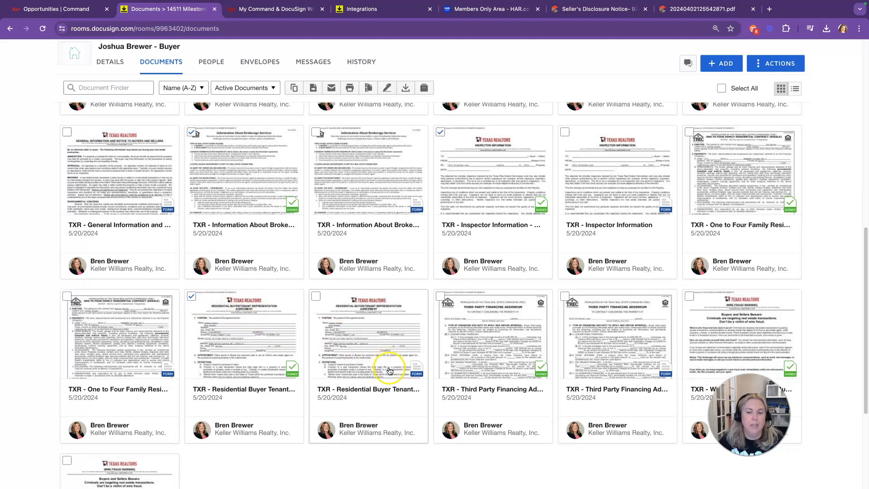
pyautogui.scroll(-1, 387, 363)
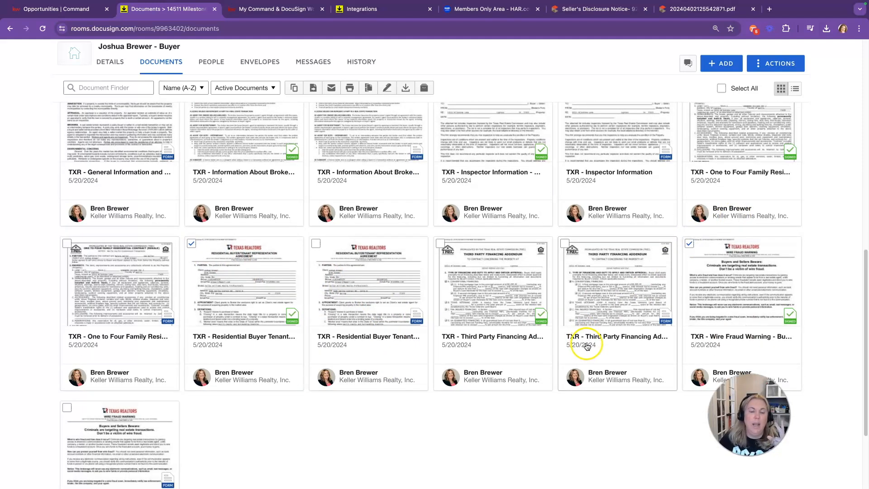
pyautogui.scroll(2, 586, 347)
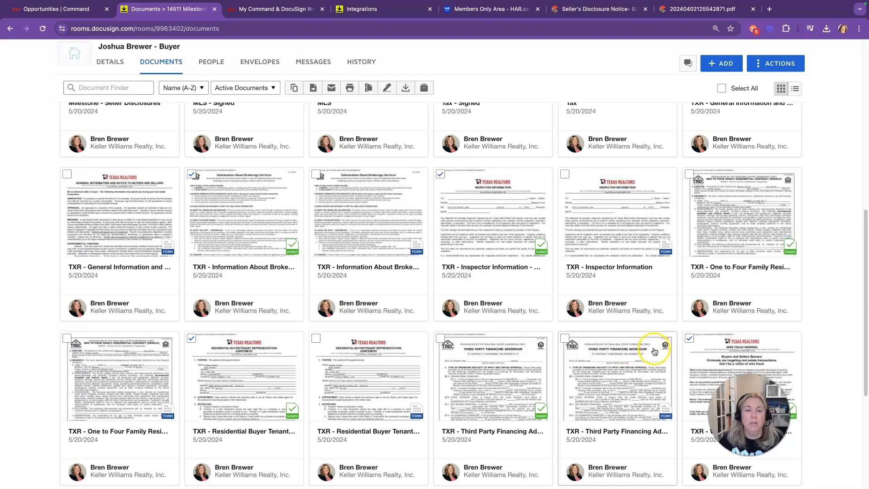
pyautogui.scroll(3, 634, 354)
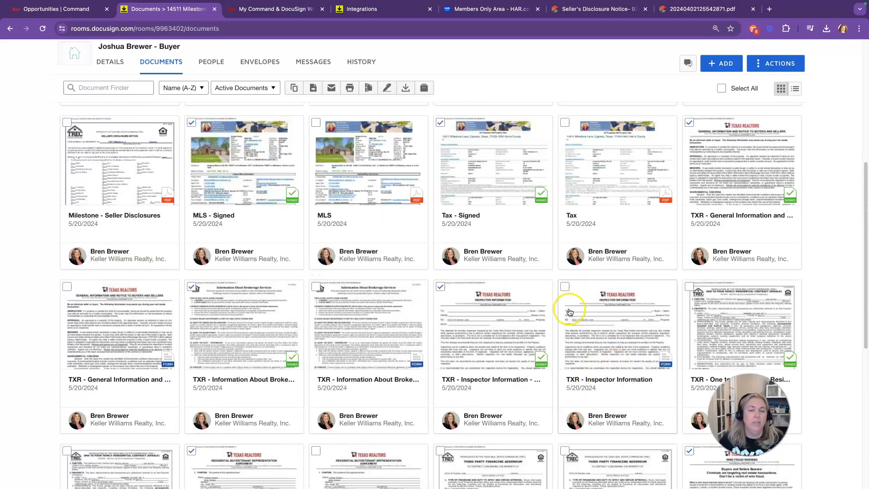
pyautogui.scroll(5, 564, 301)
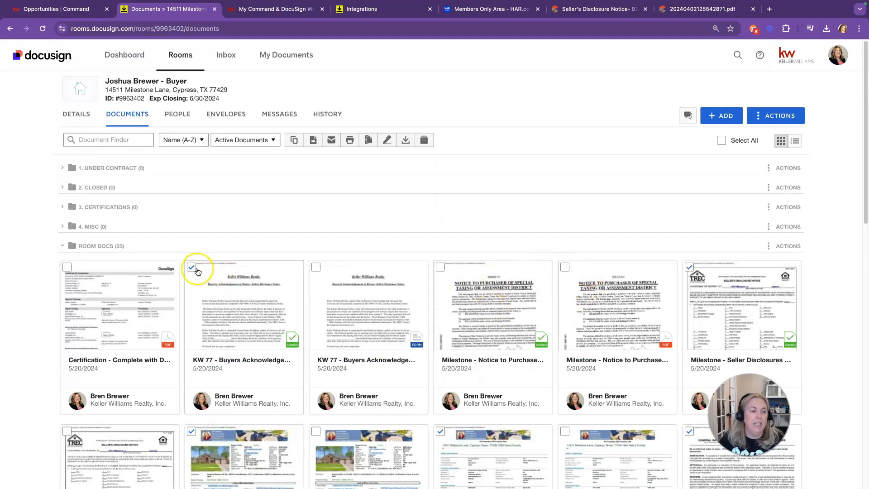
# Step: Move the nine selected signed documents into the room's 1. Under Contract folder
pyautogui.click(313, 140)
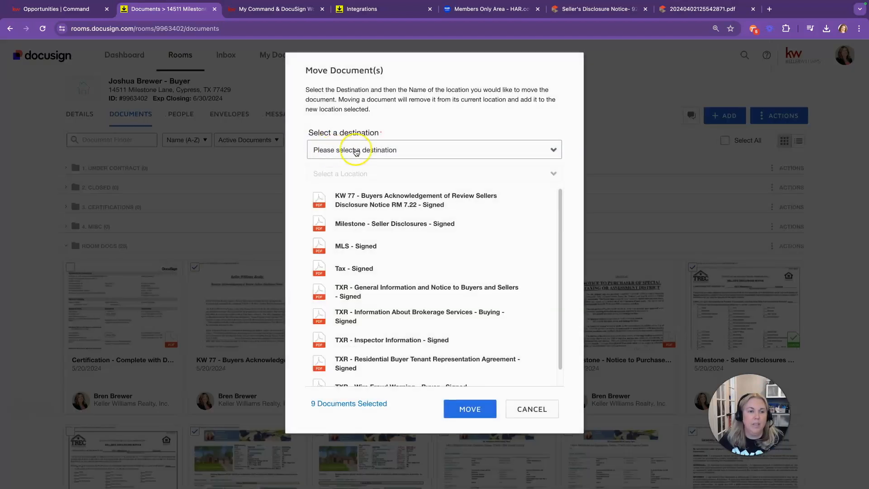
pyautogui.click(337, 149)
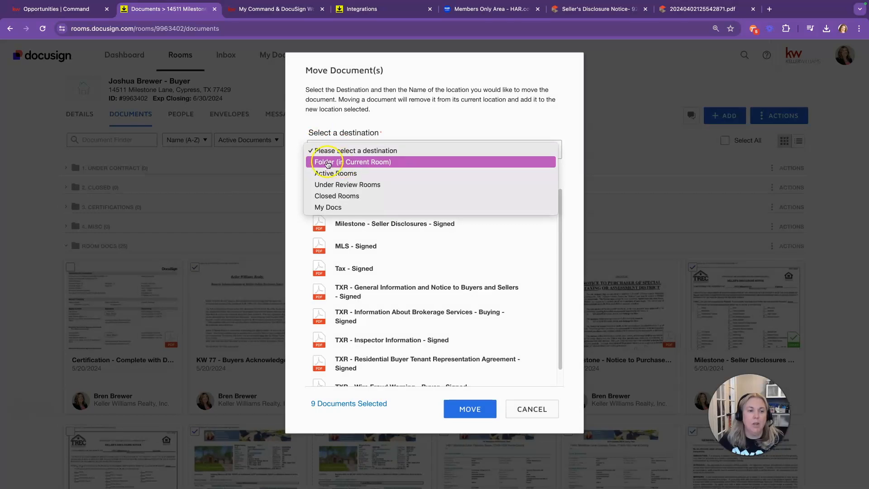
pyautogui.click(329, 162)
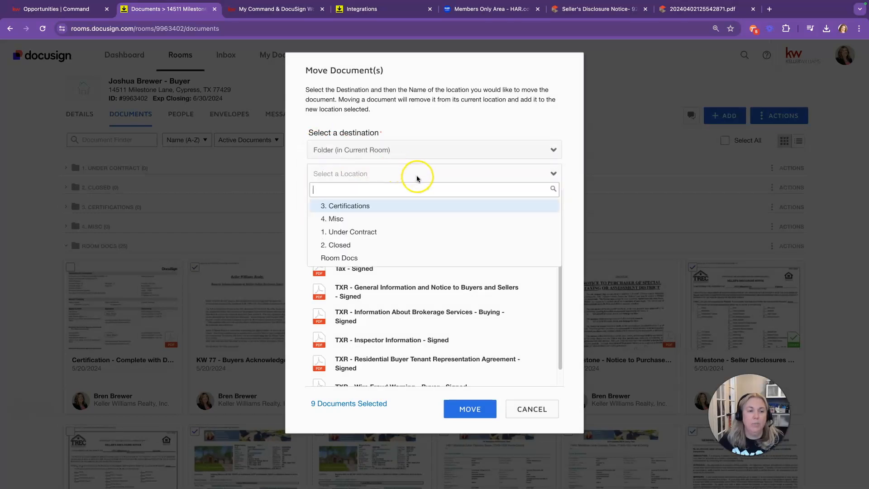
pyautogui.click(346, 233)
pyautogui.click(476, 410)
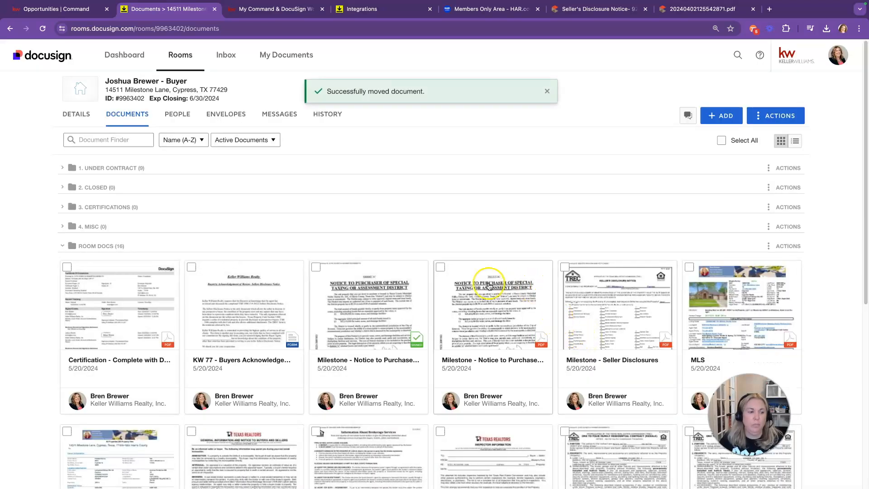
# Step: Move the Certification - Complete with DocuSign: KW 77 document into the 3. Certifications folder
pyautogui.scroll(-1, 358, 258)
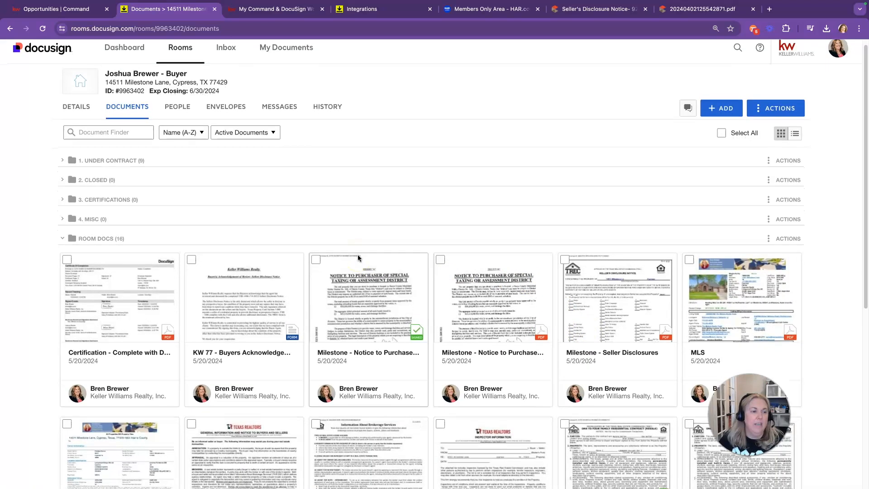
pyautogui.scroll(-1, 358, 258)
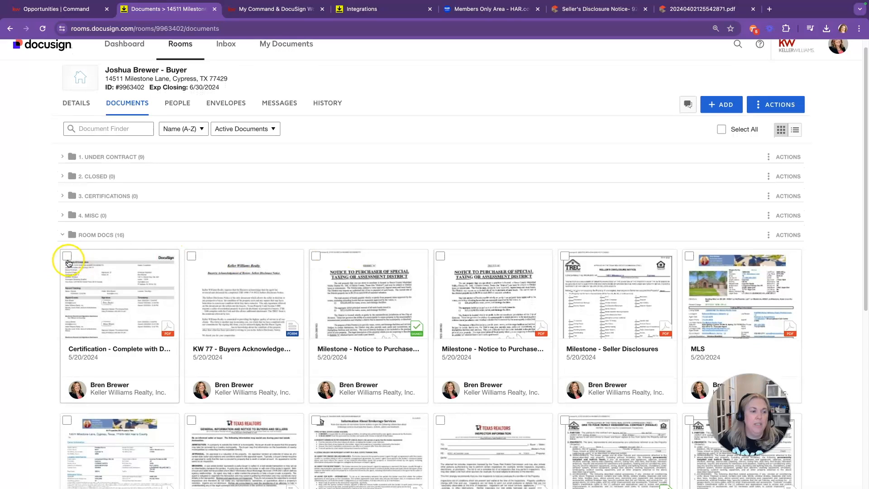
pyautogui.click(67, 257)
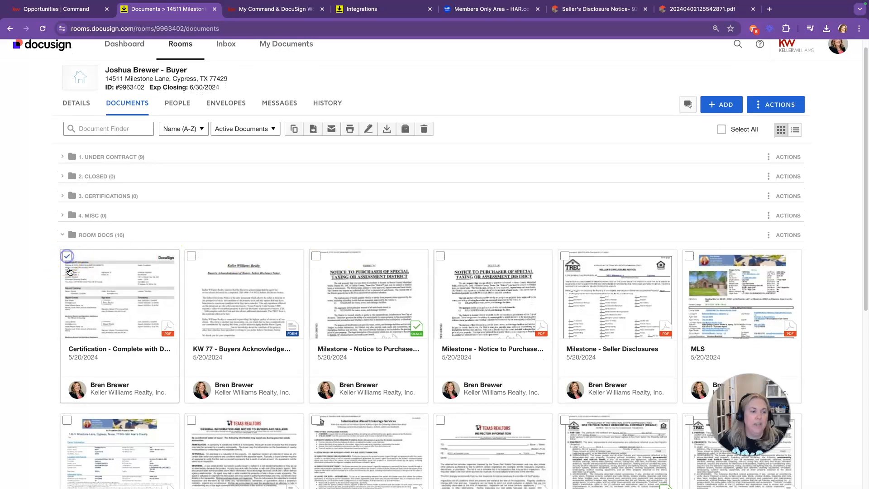
pyautogui.click(312, 129)
pyautogui.click(430, 150)
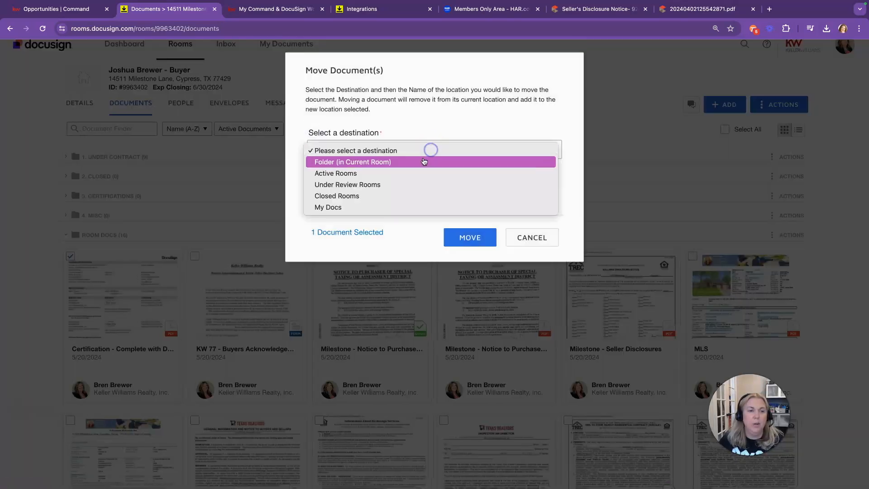
pyautogui.click(422, 162)
pyautogui.click(417, 168)
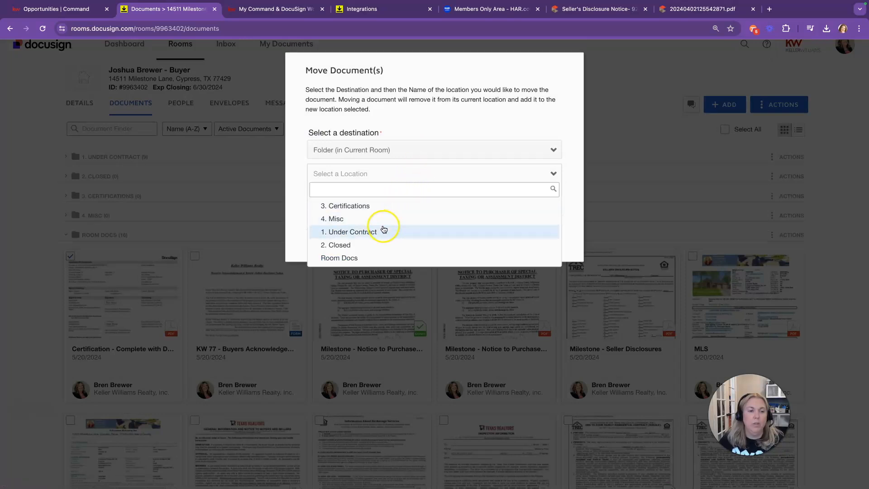
pyautogui.click(385, 206)
pyautogui.click(470, 238)
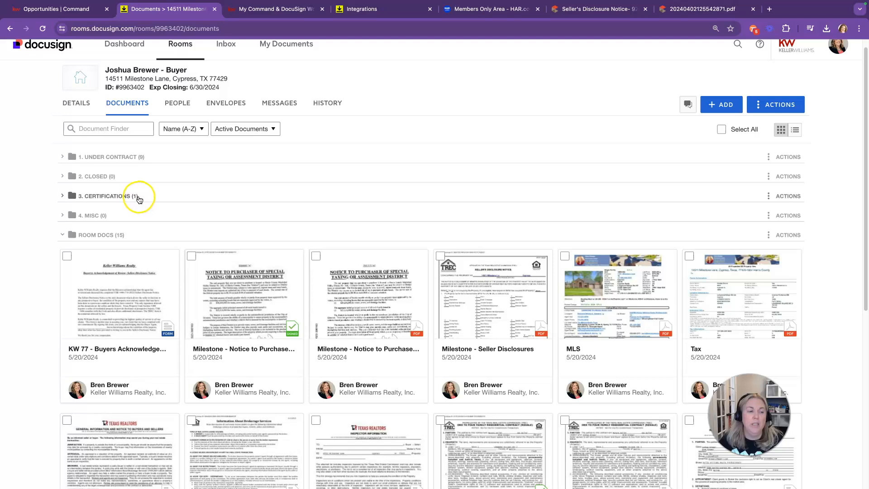
pyautogui.scroll(-1, 344, 267)
pyautogui.scroll(-1, 357, 275)
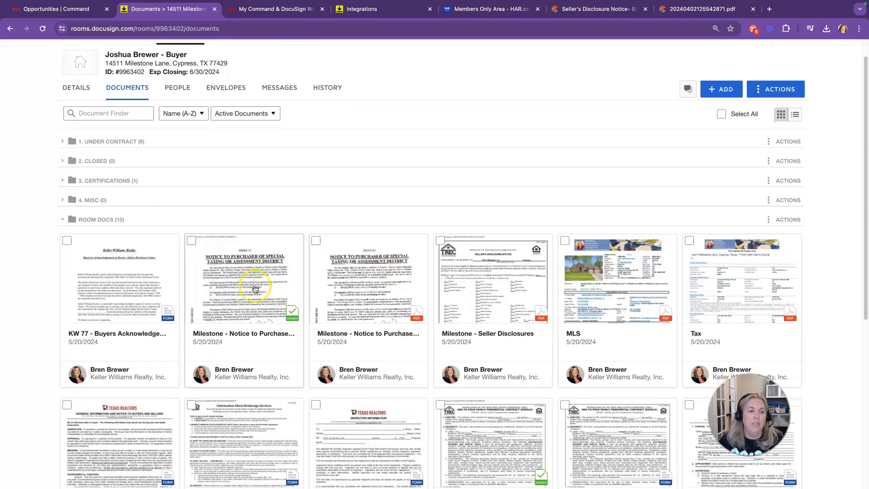
# Step: Open the signed Milestone Notice to Purchaser to check its signatures, then close it
pyautogui.click(264, 305)
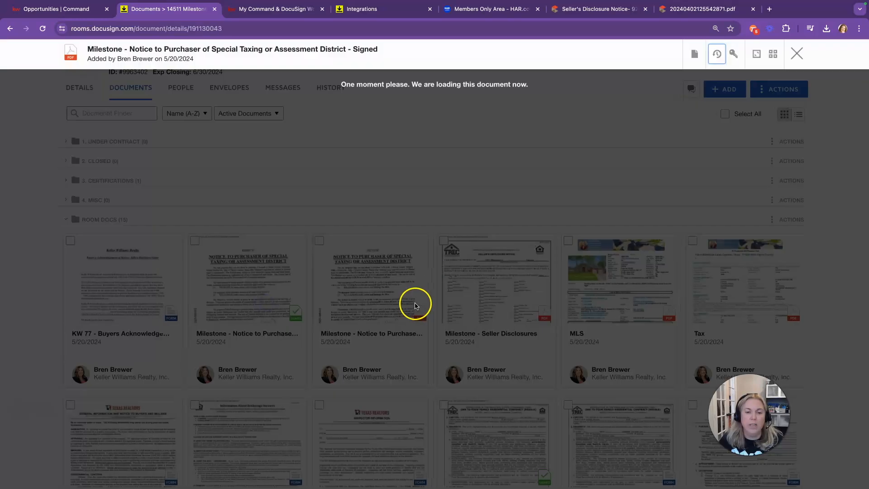
pyautogui.scroll(-5, 429, 311)
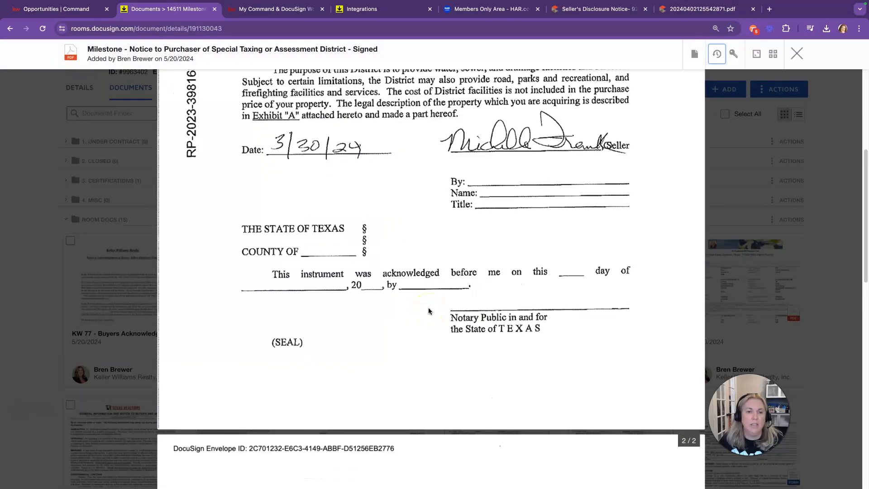
pyautogui.scroll(-10, 494, 244)
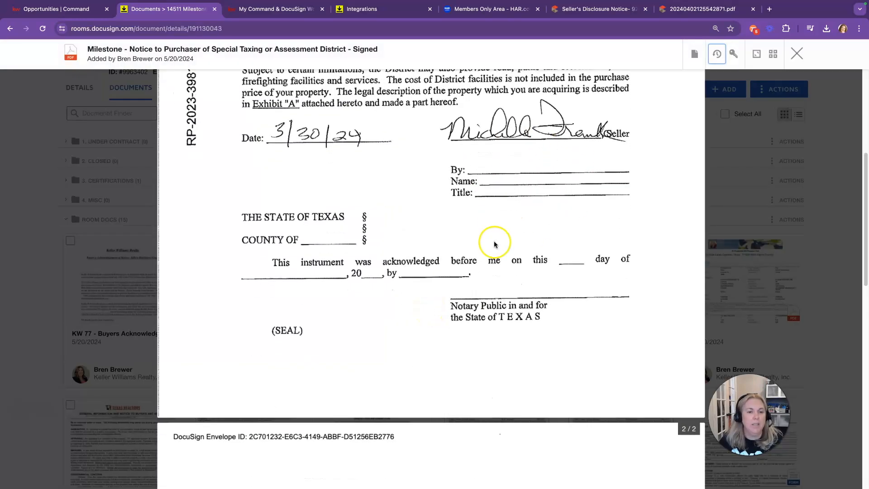
pyautogui.scroll(-3, 493, 243)
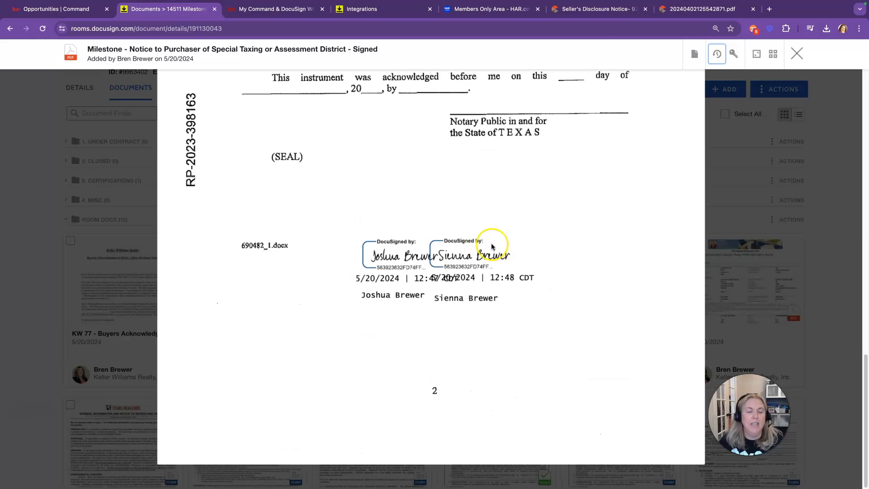
pyautogui.click(799, 57)
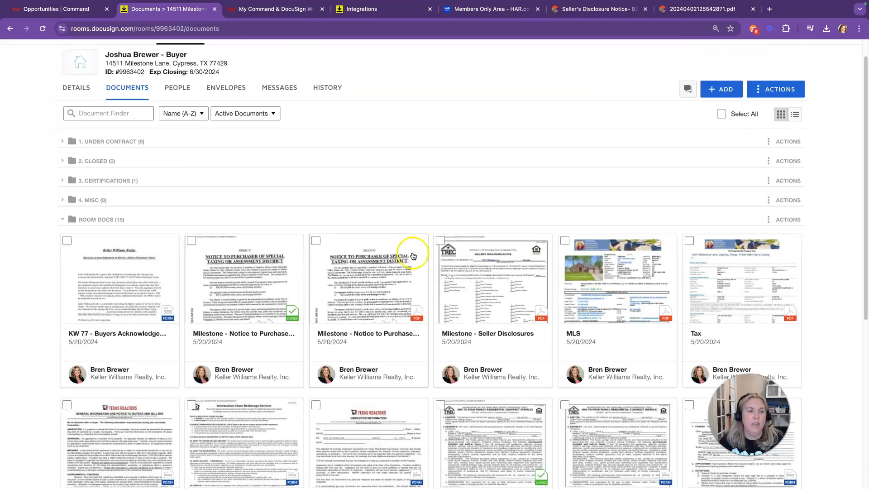
# Step: Move the signed Notice to Purchaser into the 1. Under Contract folder
pyautogui.click(191, 244)
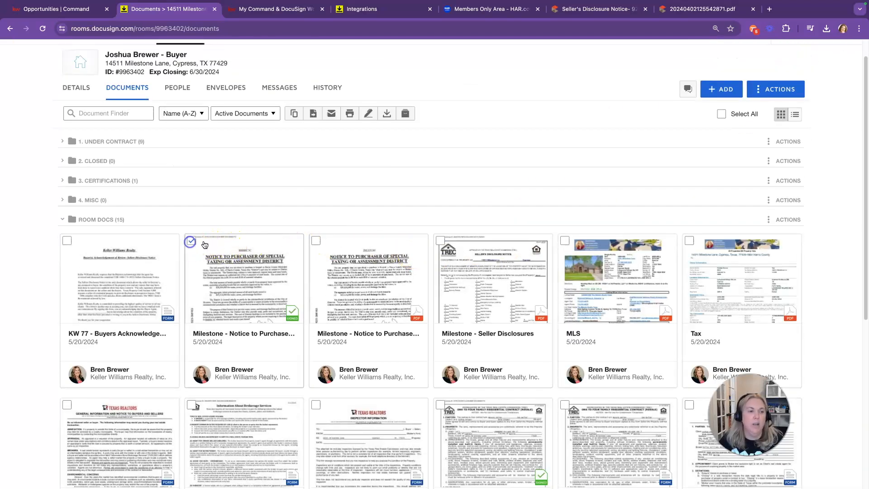
pyautogui.click(317, 113)
pyautogui.click(357, 142)
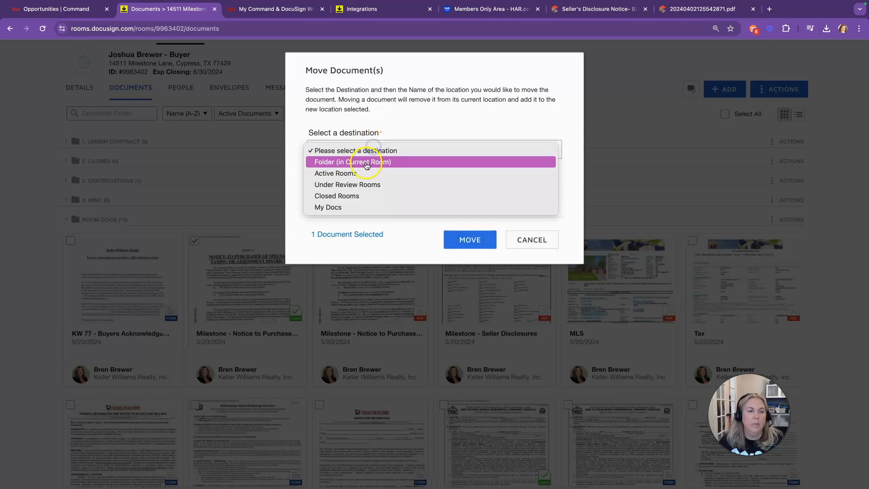
pyautogui.click(365, 162)
pyautogui.click(362, 172)
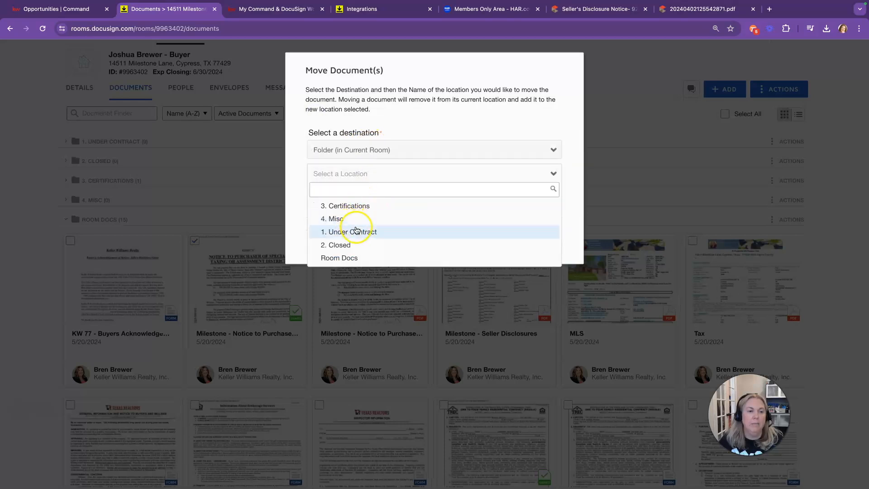
pyautogui.click(358, 232)
pyautogui.click(415, 241)
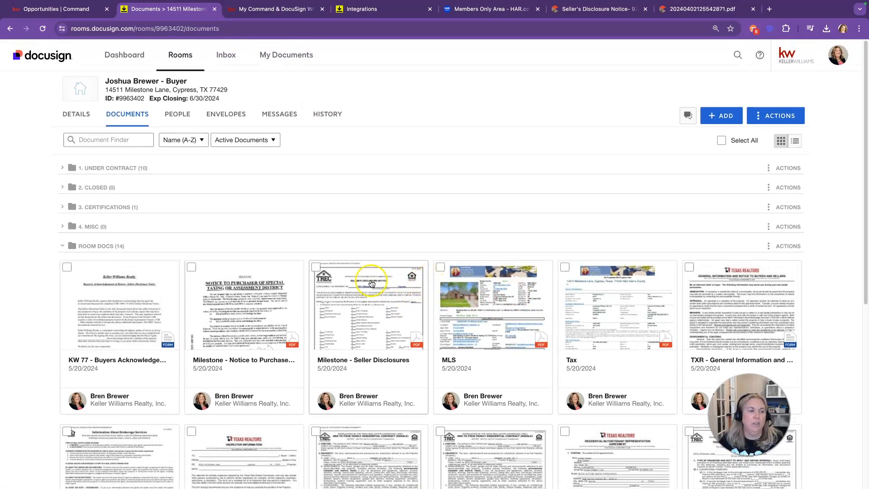
# Step: Select the unsigned Notice to Purchaser, Seller Disclosures and MLS documents, briefly reviewing 1. Under Contract
pyautogui.scroll(-1, 362, 258)
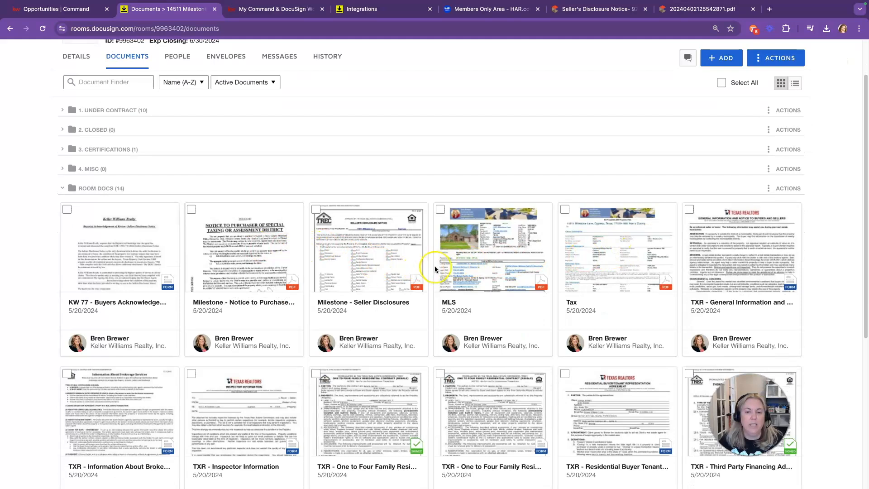
pyautogui.scroll(-2, 434, 265)
pyautogui.scroll(-2, 355, 285)
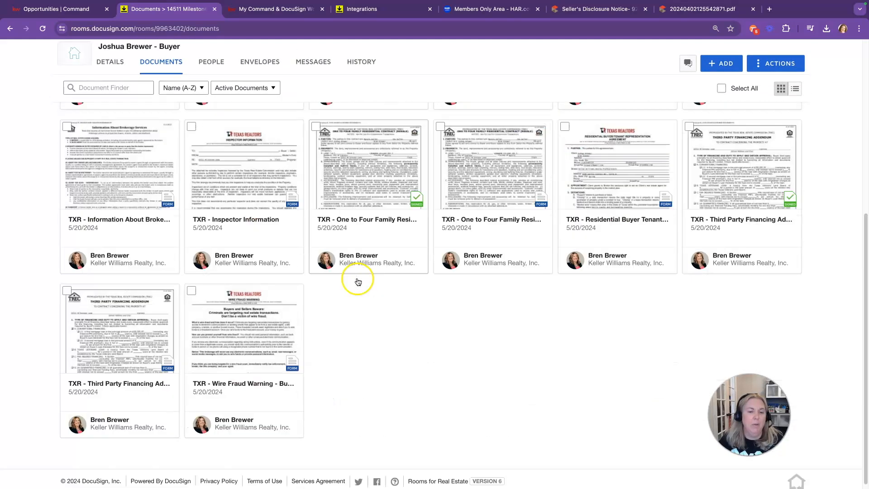
pyautogui.scroll(4, 384, 238)
pyautogui.scroll(2, 384, 237)
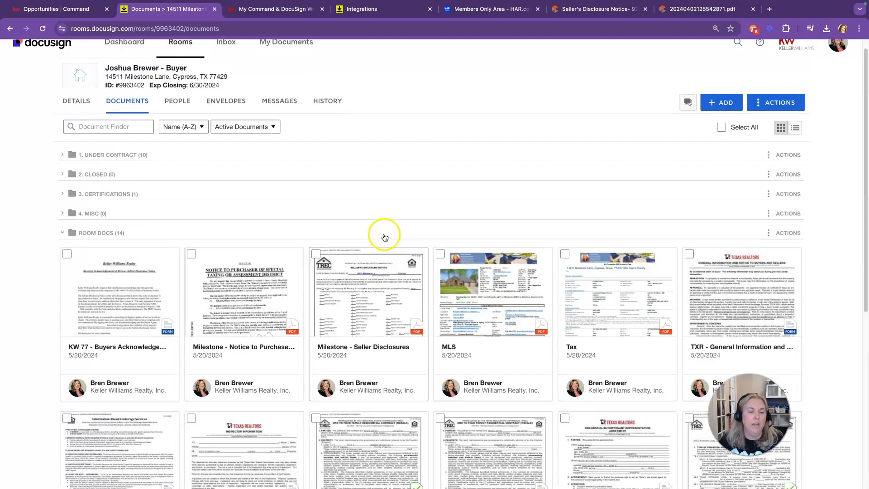
pyautogui.click(192, 256)
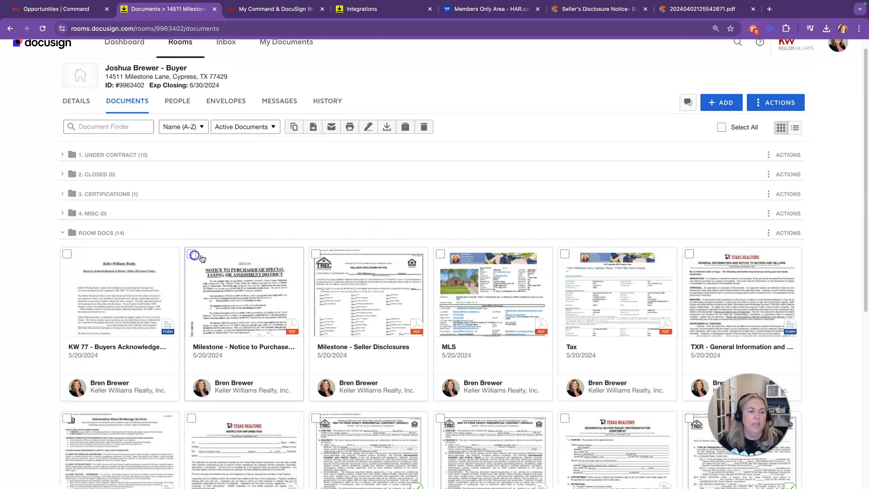
pyautogui.click(315, 255)
pyautogui.click(440, 256)
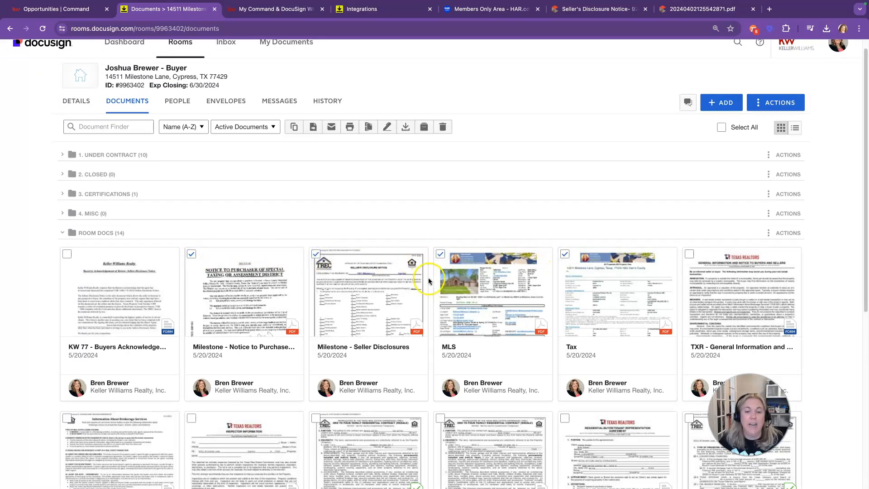
pyautogui.click(63, 154)
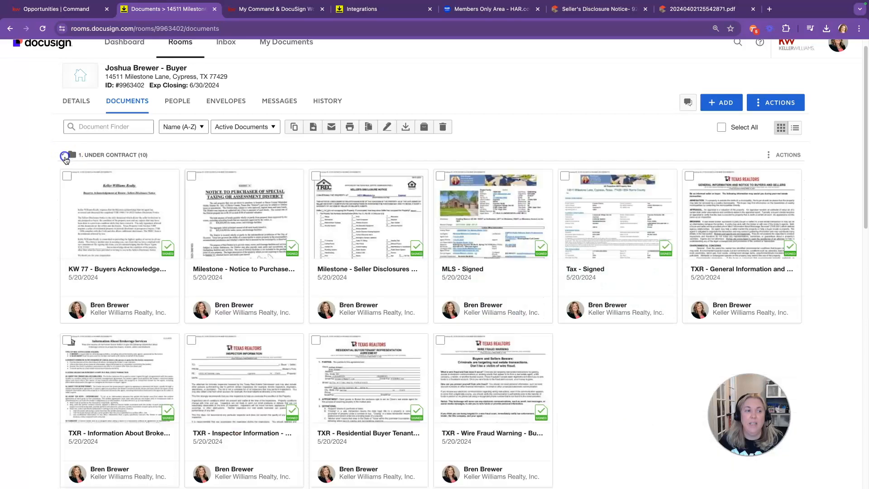
pyautogui.click(63, 155)
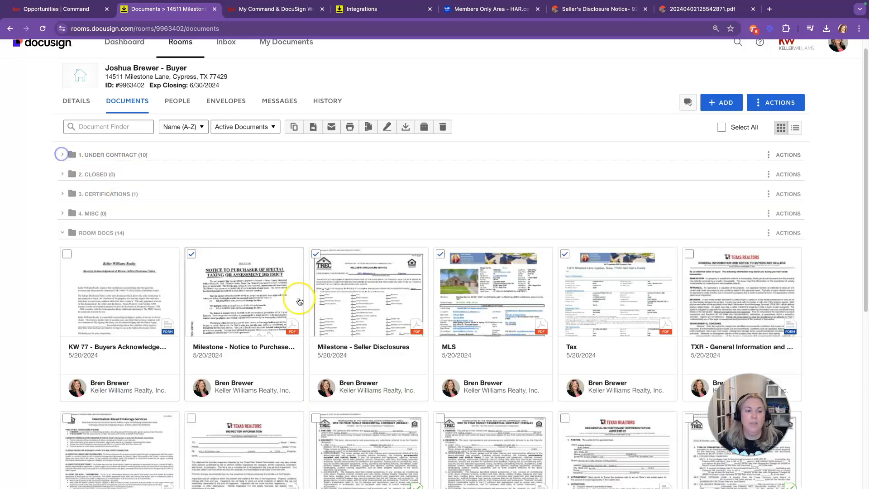
# Step: Move the four checked documents into the 4. Misc folder
pyautogui.click(313, 127)
pyautogui.click(354, 154)
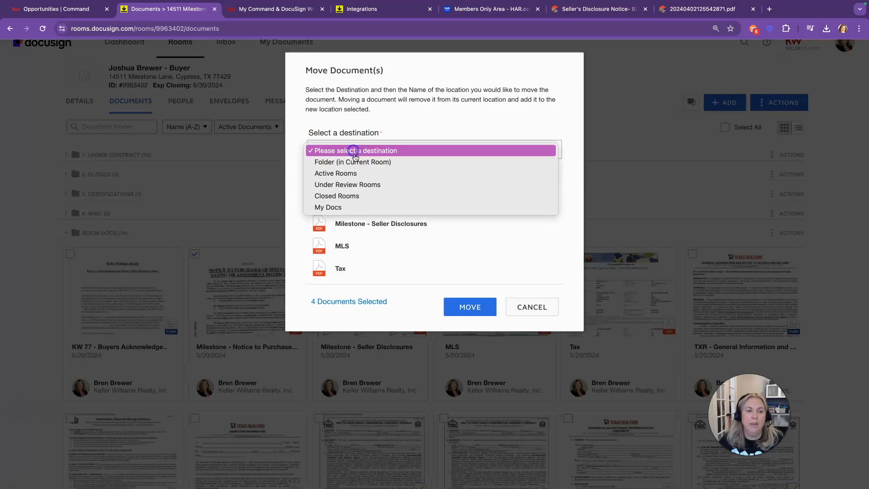
pyautogui.click(356, 161)
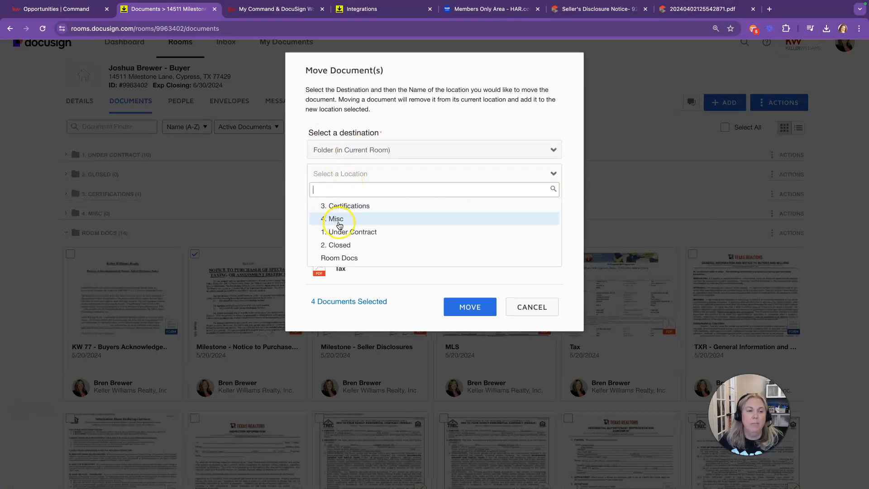
pyautogui.click(338, 221)
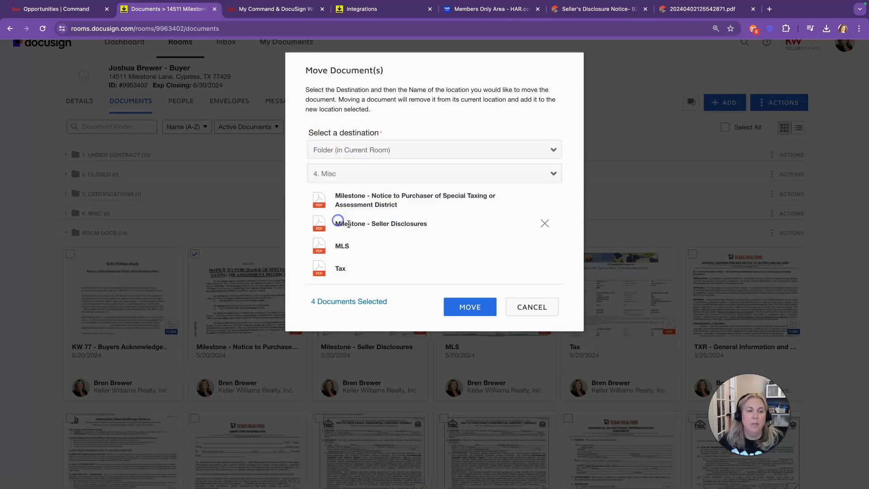
pyautogui.click(471, 309)
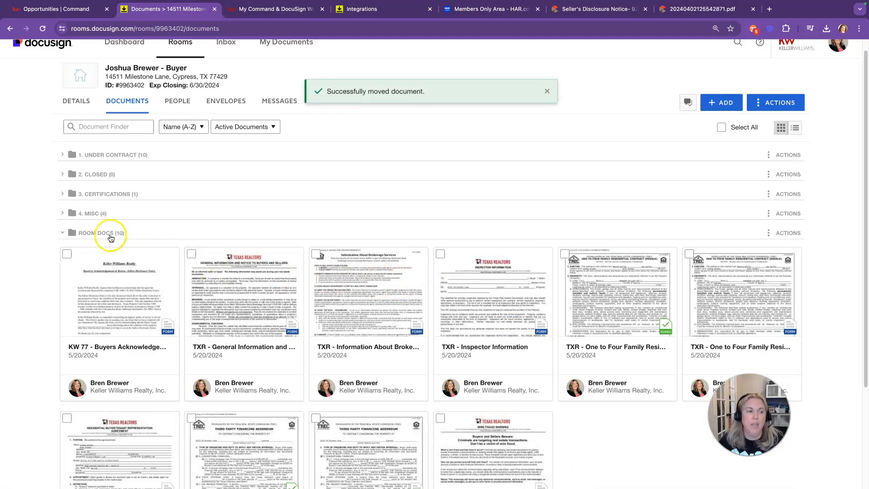
pyautogui.scroll(-2, 194, 200)
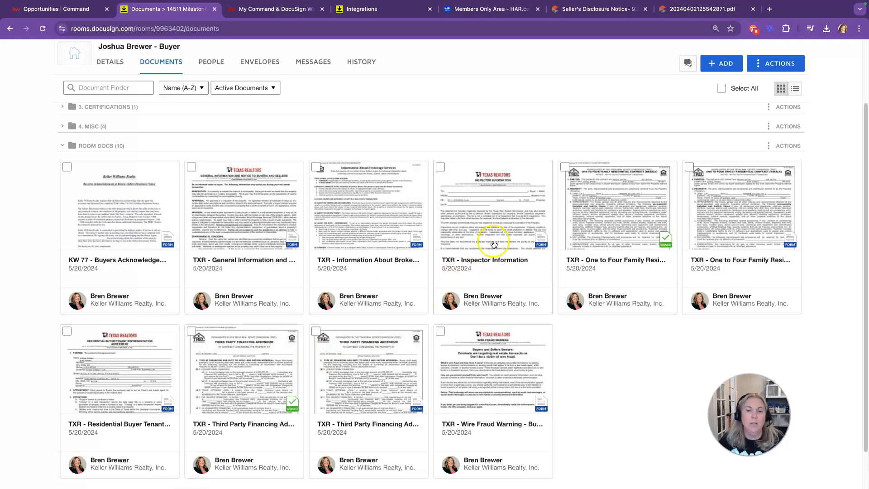
pyautogui.click(564, 167)
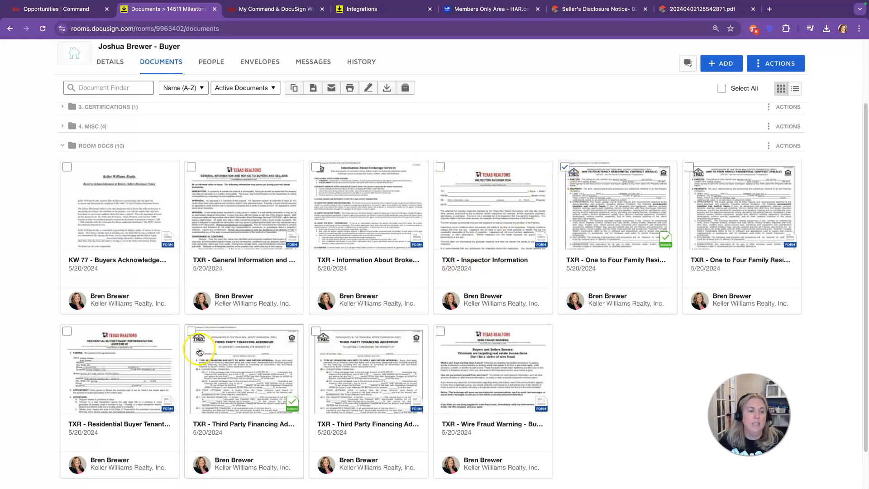
pyautogui.click(192, 332)
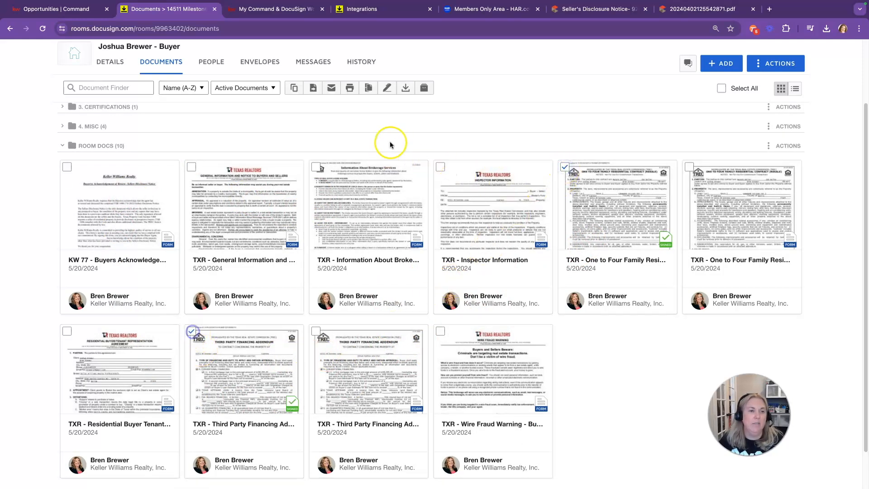
pyautogui.click(406, 90)
pyautogui.click(473, 190)
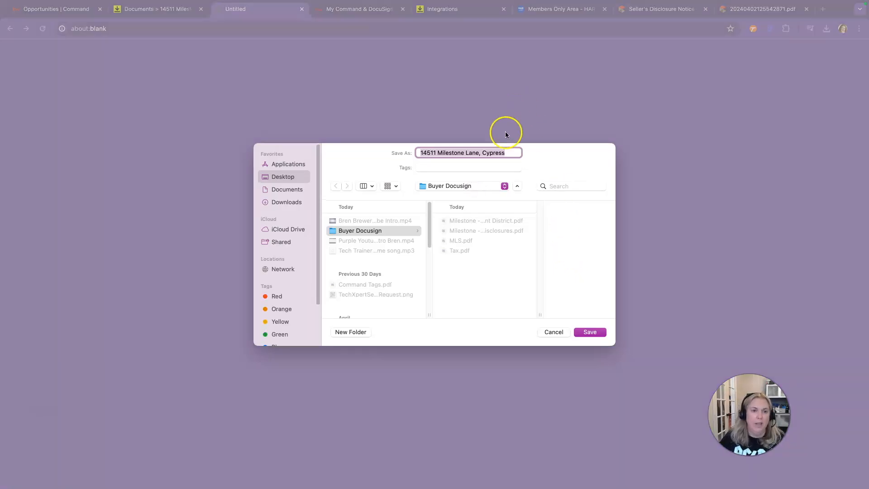
pyautogui.click(517, 153)
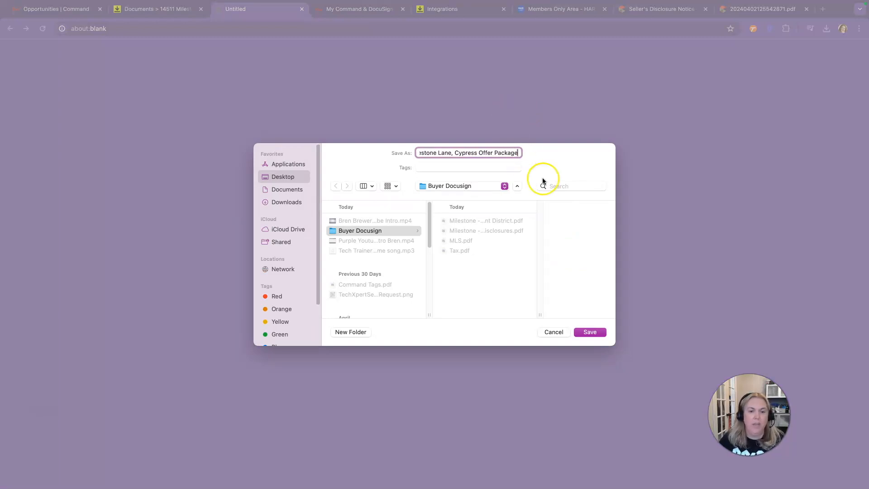
pyautogui.click(590, 331)
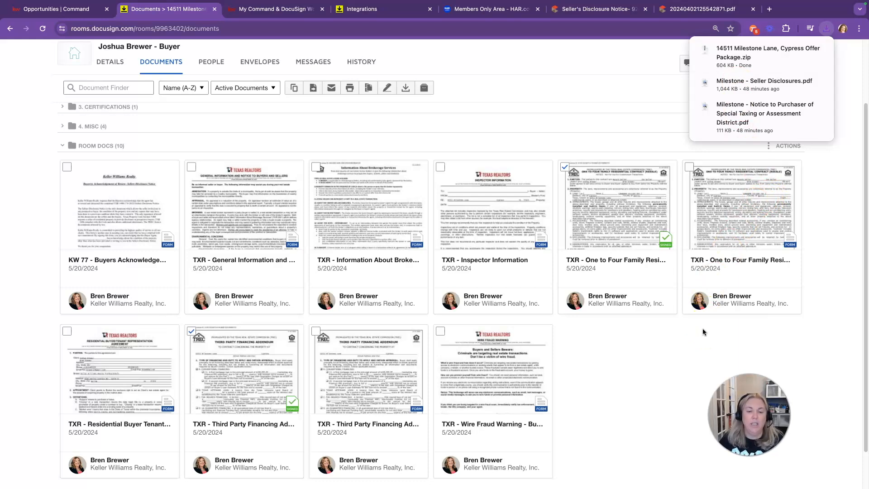
pyautogui.click(706, 313)
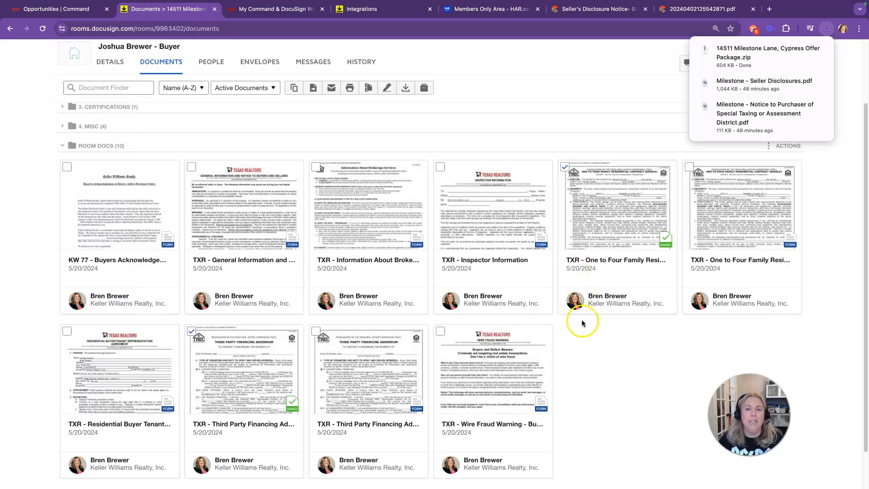
pyautogui.click(259, 9)
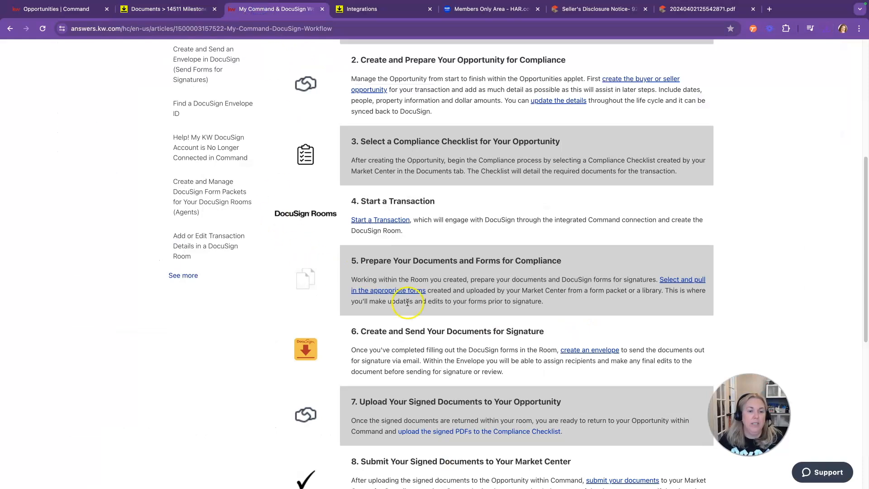
pyautogui.scroll(-5, 537, 328)
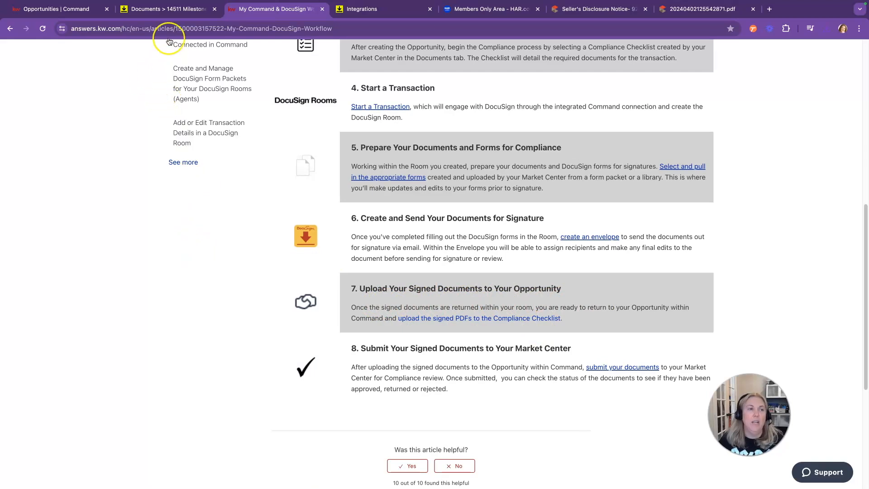
pyautogui.click(167, 10)
pyautogui.scroll(3, 271, 168)
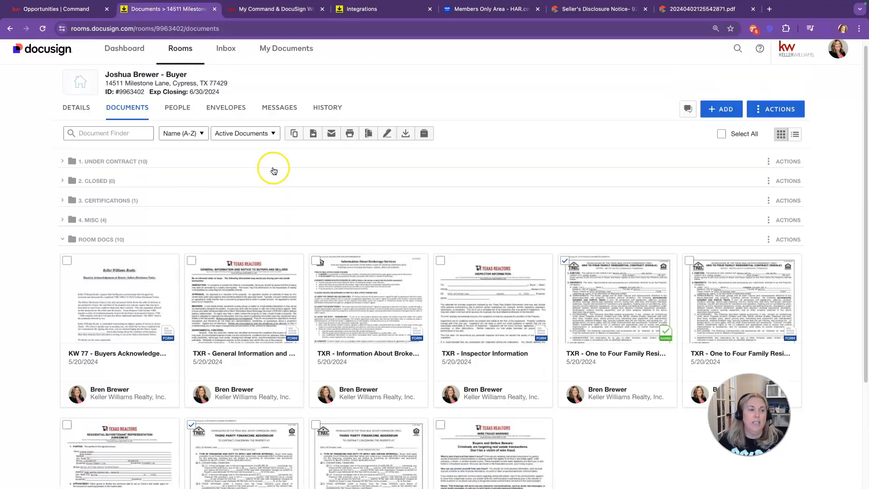
pyautogui.click(65, 170)
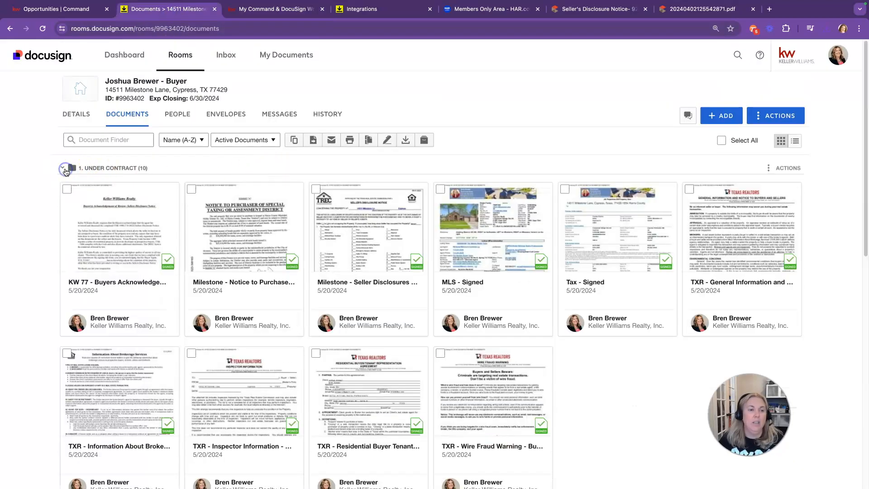
pyautogui.click(64, 171)
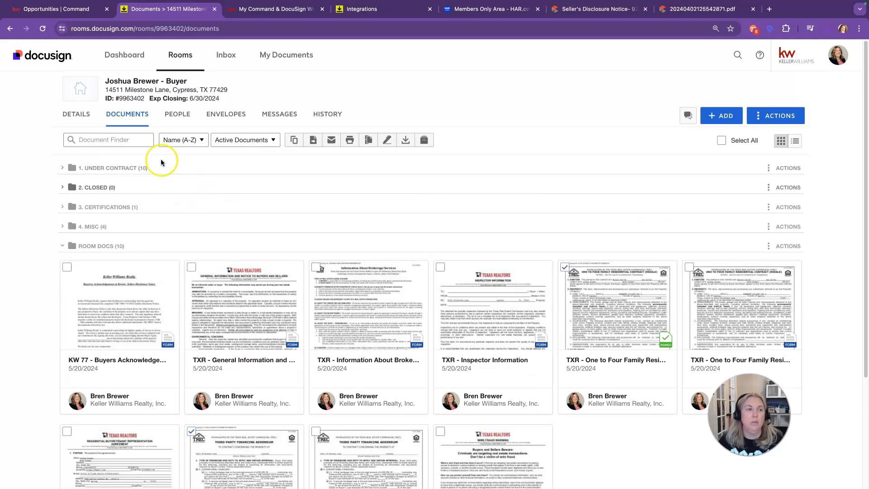
# Step: Switch back to the KW Command opportunity and reload its Under Contract document checklist
pyautogui.click(72, 14)
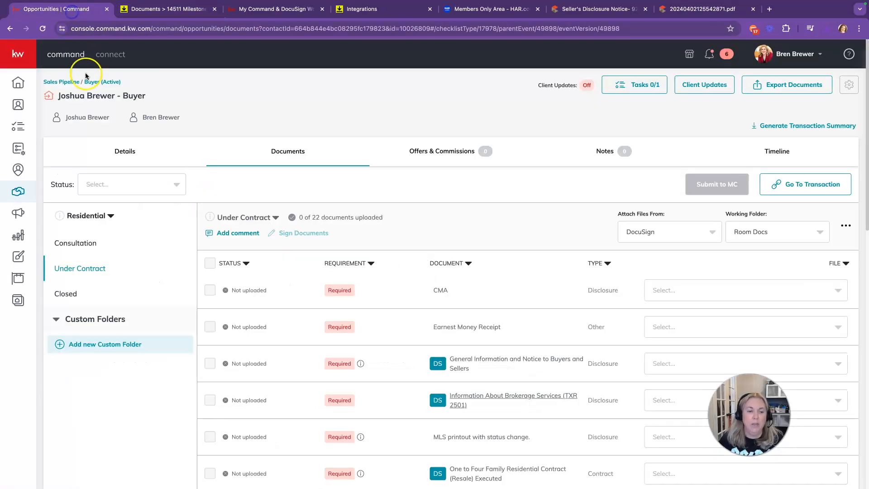
pyautogui.click(44, 36)
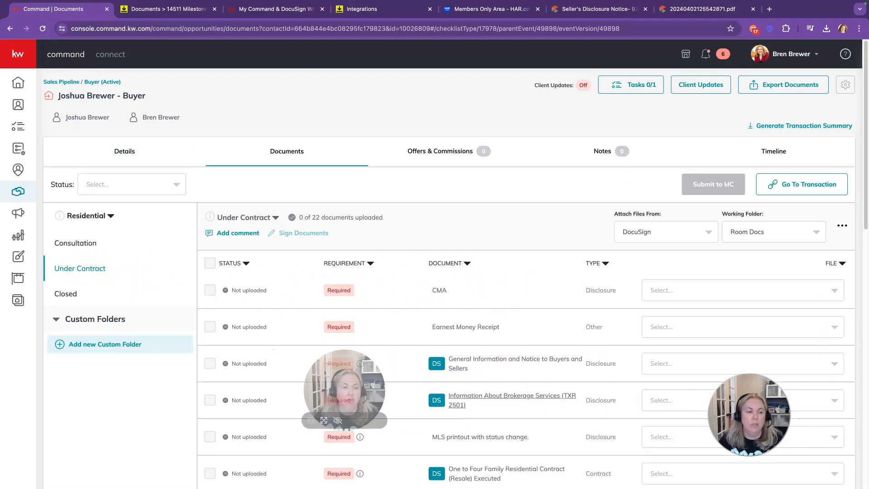
pyautogui.click(209, 401)
pyautogui.scroll(-1, 700, 239)
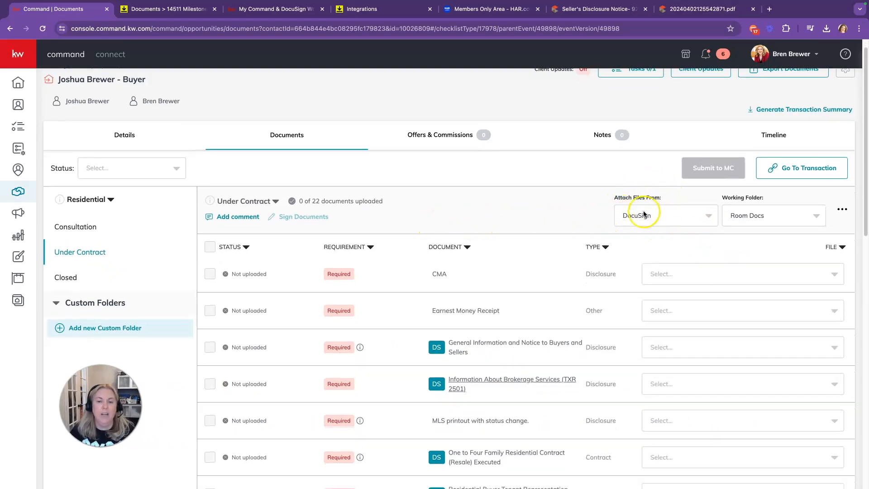
pyautogui.click(777, 225)
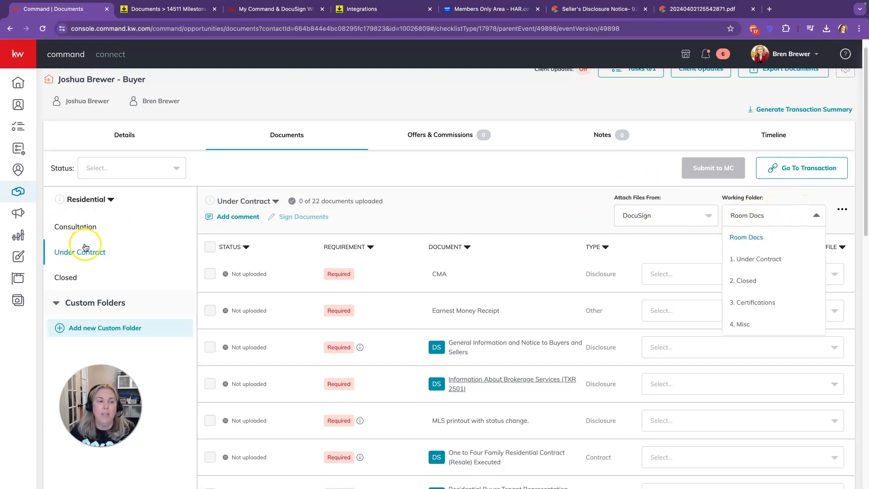
# Step: Set the DocuSign working folder to 1. Under Contract and check the CMA and General Information file choices
pyautogui.click(756, 259)
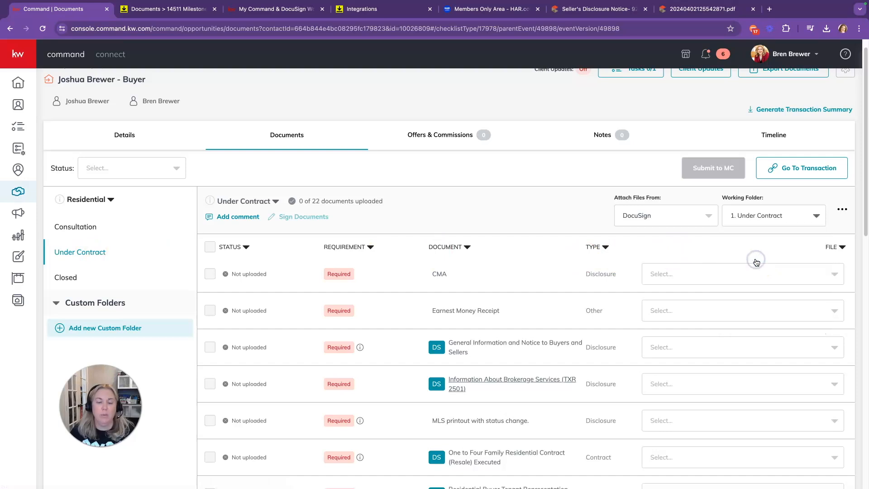
pyautogui.click(104, 254)
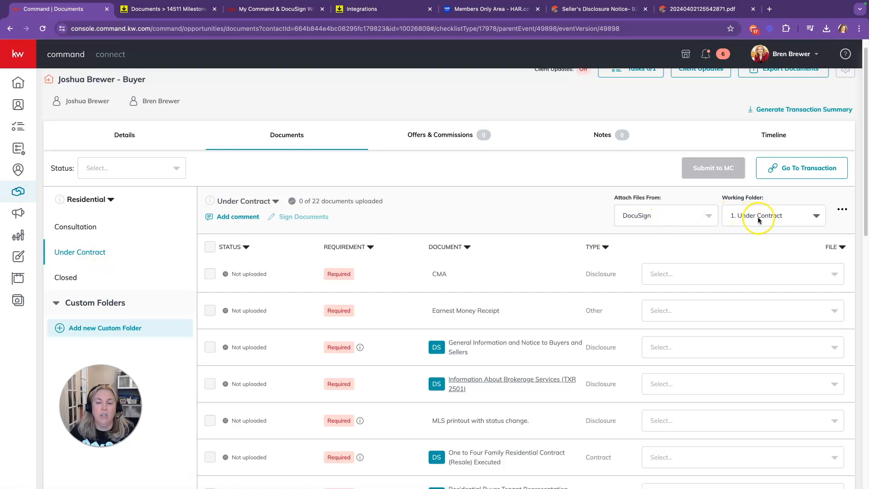
pyautogui.scroll(-2, 686, 255)
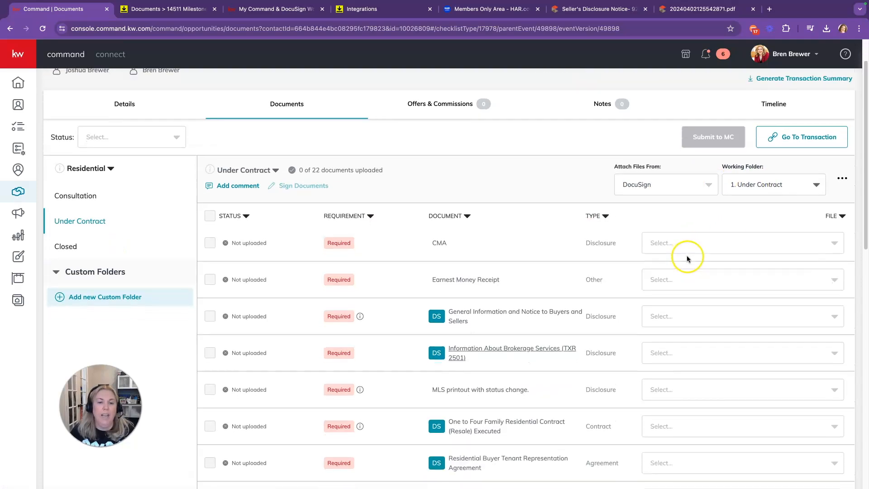
pyautogui.click(647, 227)
pyautogui.click(669, 227)
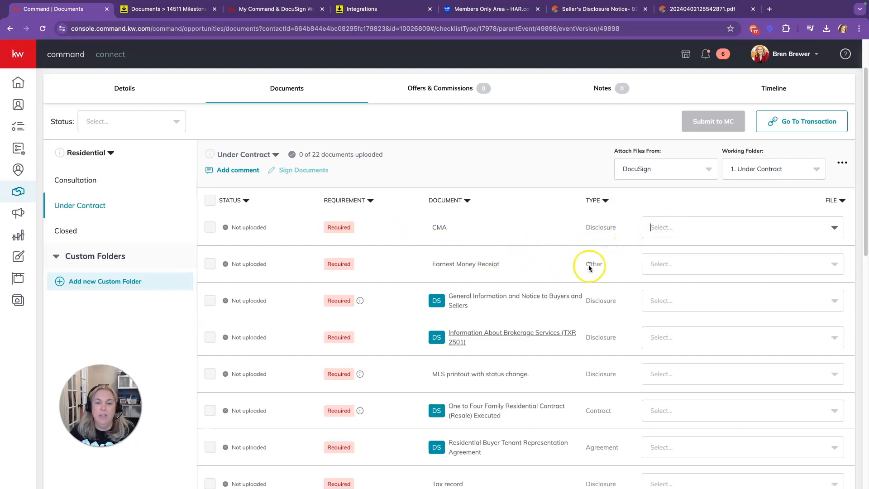
pyautogui.scroll(-1, 655, 269)
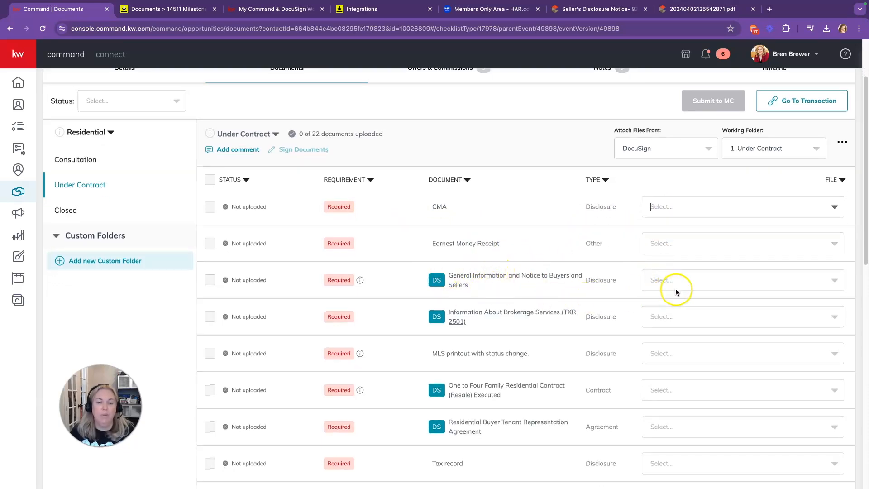
pyautogui.click(688, 280)
pyautogui.scroll(-1, 712, 361)
pyautogui.scroll(-1, 711, 361)
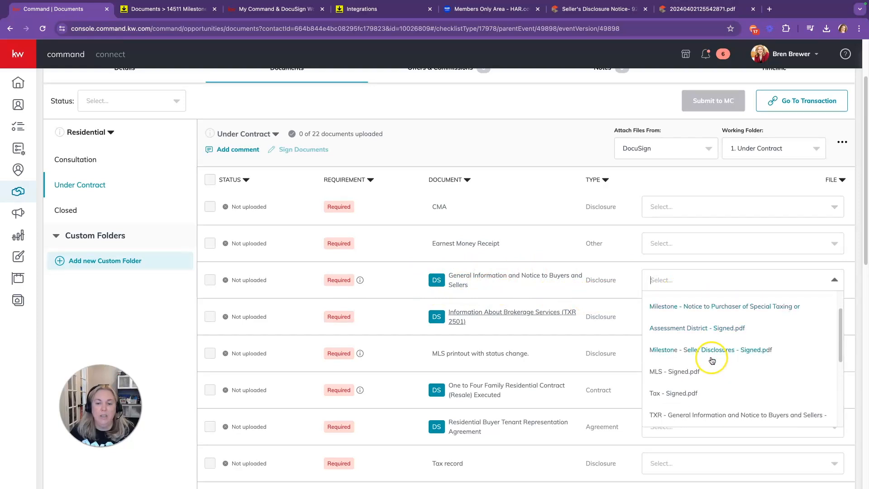
# Step: Attach the signed General Information PDF to its checklist row and open it to review its pages
pyautogui.click(709, 415)
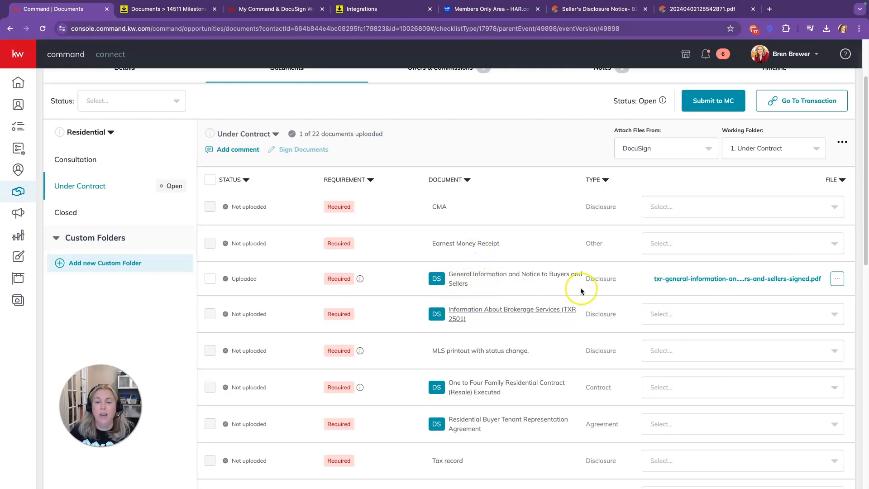
pyautogui.click(728, 283)
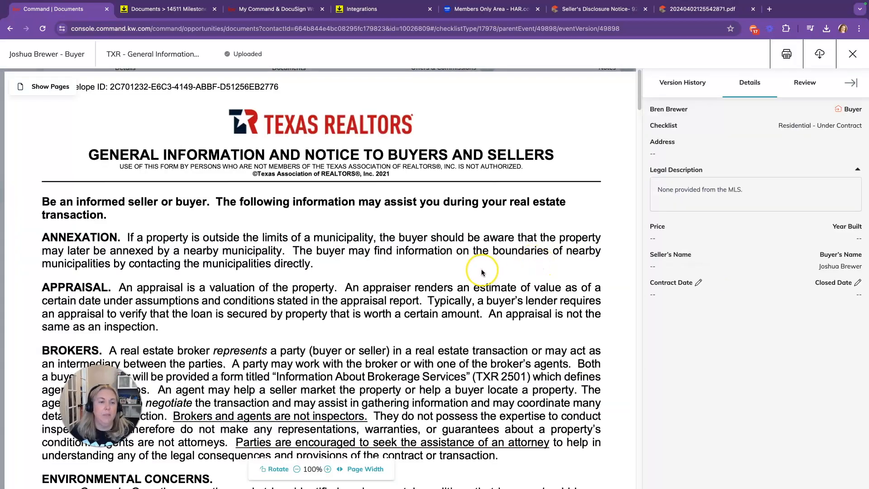
pyautogui.scroll(-15, 483, 272)
pyautogui.scroll(-20, 483, 272)
pyautogui.scroll(-20, 482, 273)
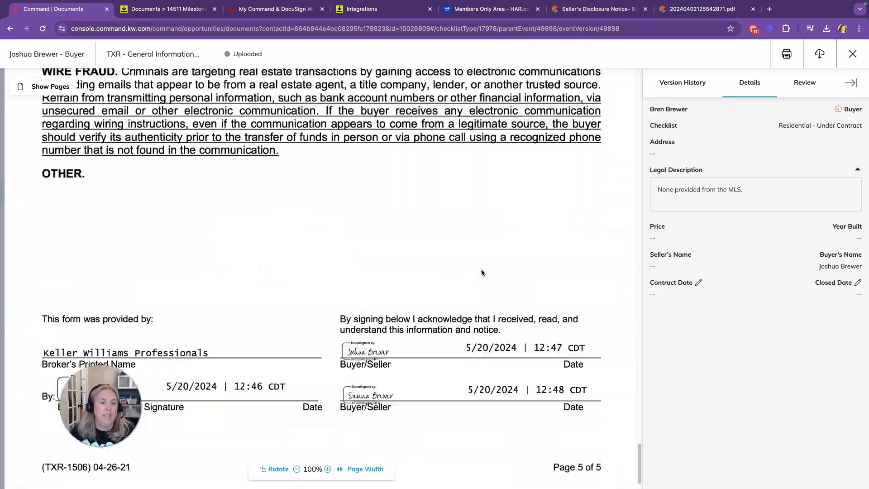
pyautogui.scroll(-1, 482, 272)
# Step: Close the preview and attach signed PDFs to the Brokerage Services, MLS printout and Buyer Representation rows
pyautogui.click(853, 54)
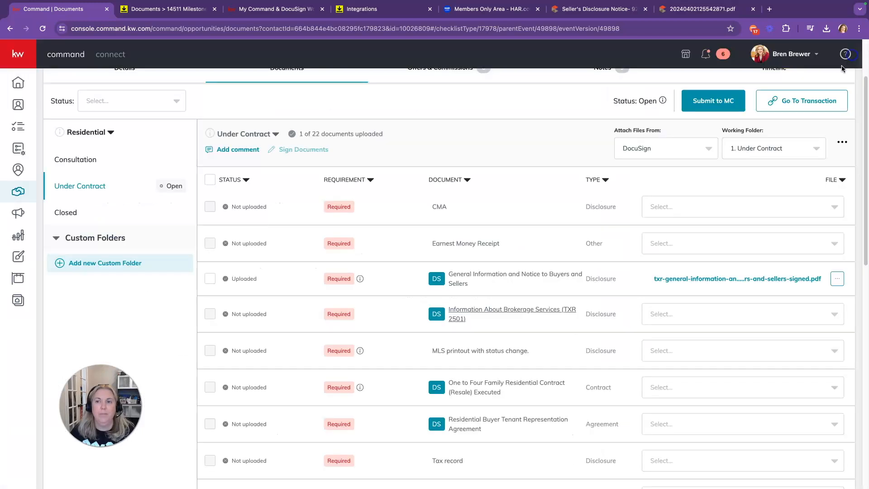
pyautogui.scroll(-1, 679, 279)
pyautogui.scroll(-3, 679, 279)
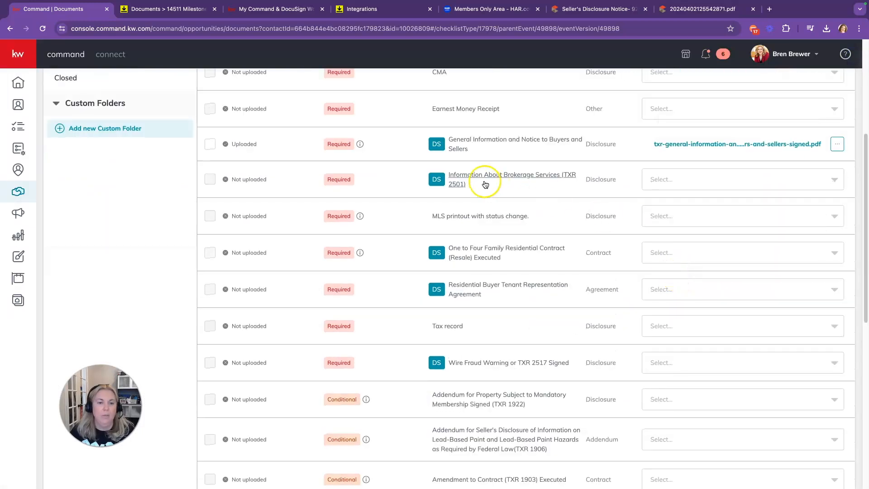
pyautogui.click(729, 179)
pyautogui.scroll(-2, 722, 251)
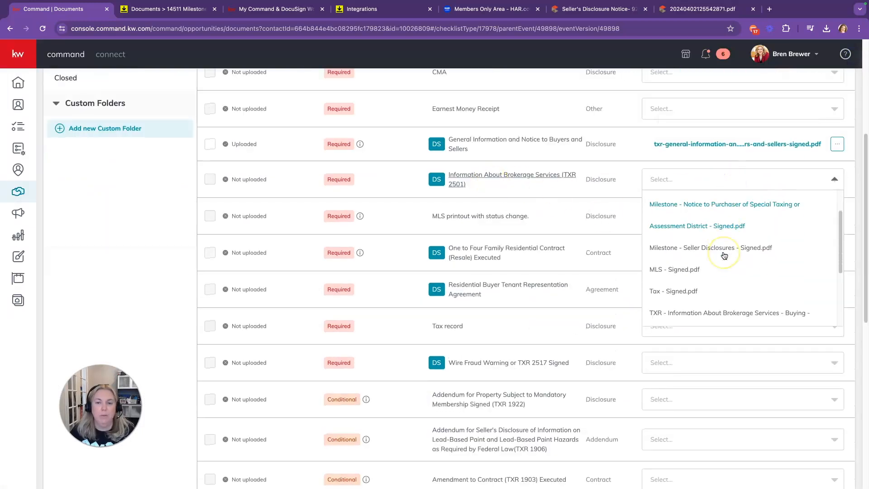
pyautogui.click(719, 285)
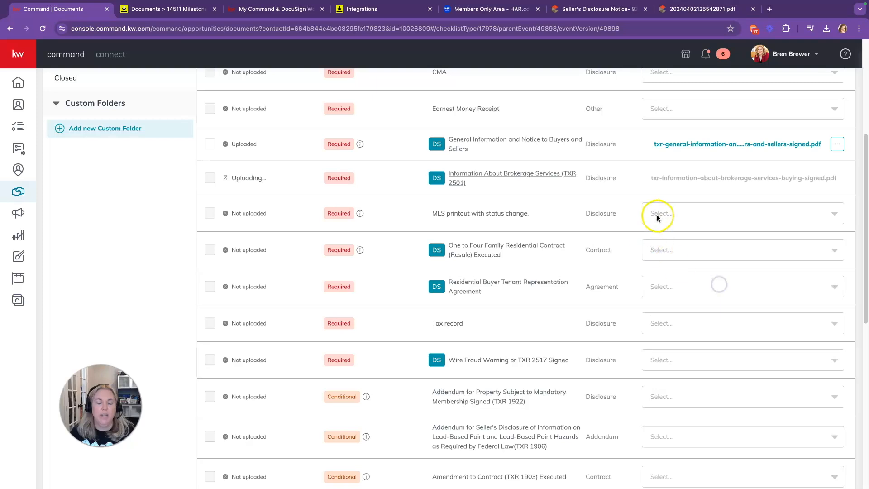
pyautogui.click(688, 219)
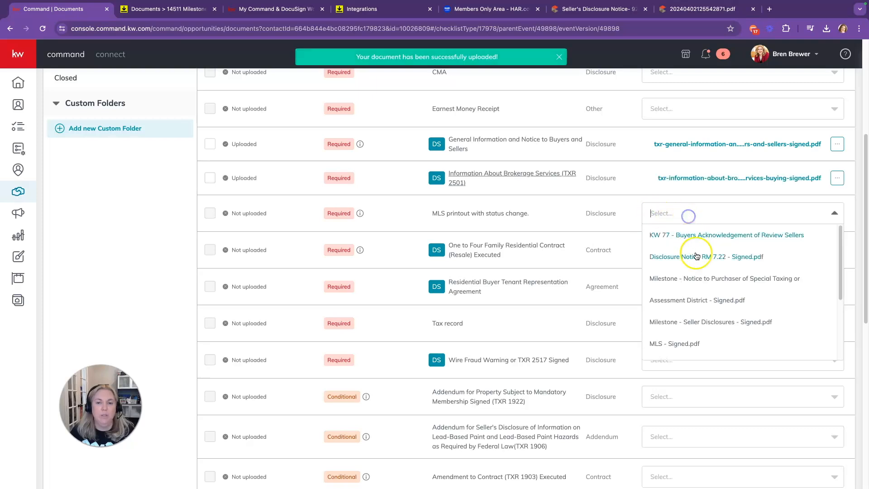
pyautogui.click(688, 340)
pyautogui.scroll(-1, 593, 276)
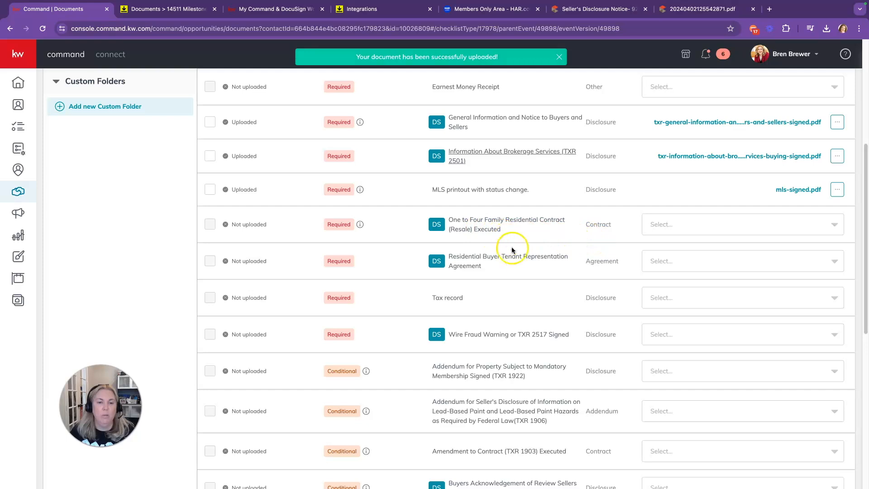
pyautogui.click(669, 261)
pyautogui.click(723, 385)
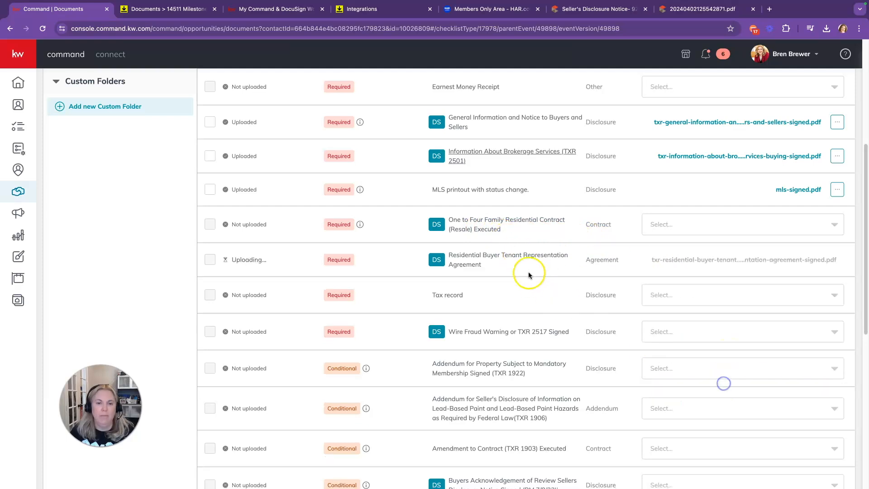
# Step: Attach signed PDFs to the Tax record, Wire Fraud Warning and MUD, LID, PUD Notice rows
pyautogui.scroll(-3, 618, 292)
pyautogui.click(688, 223)
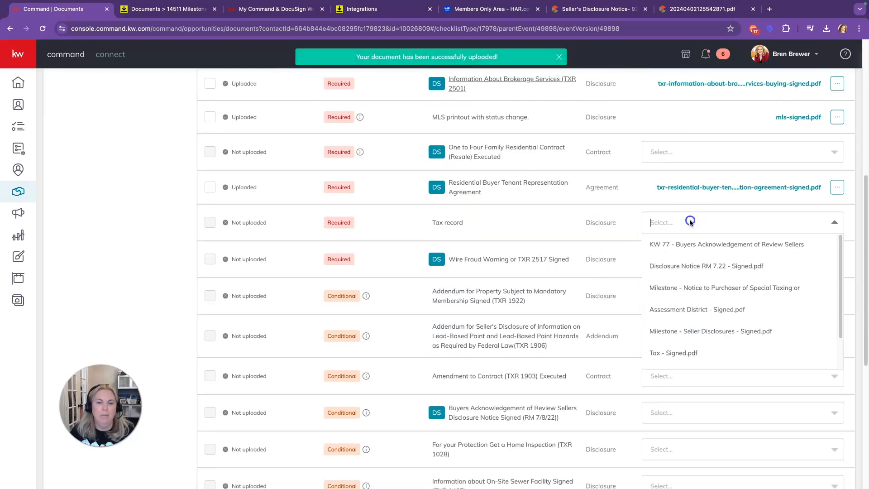
pyautogui.click(685, 351)
pyautogui.scroll(-1, 592, 271)
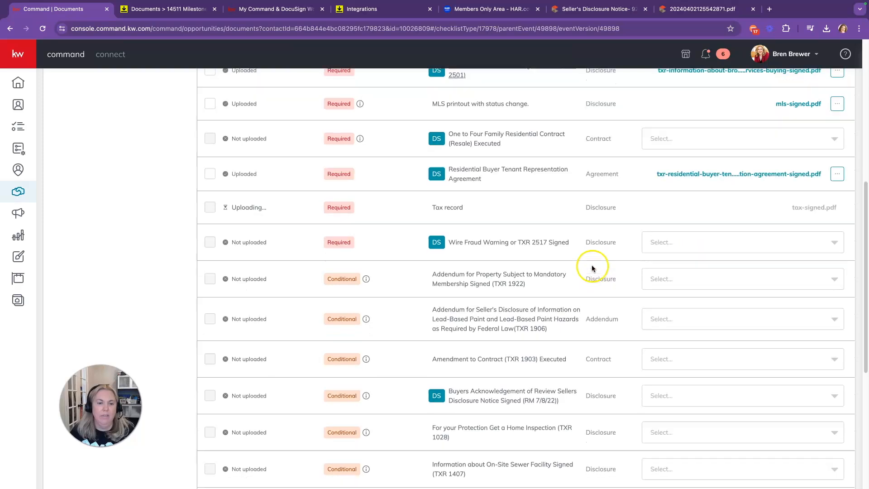
pyautogui.click(688, 244)
pyautogui.scroll(-1, 700, 330)
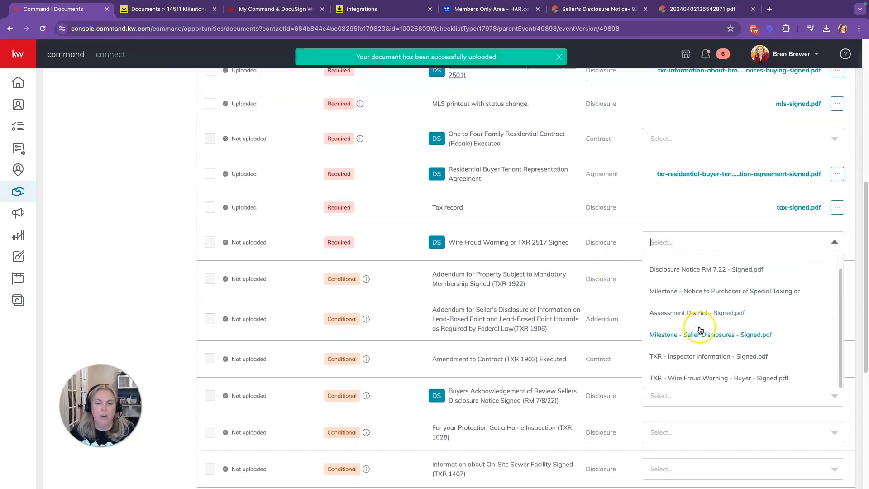
pyautogui.click(710, 378)
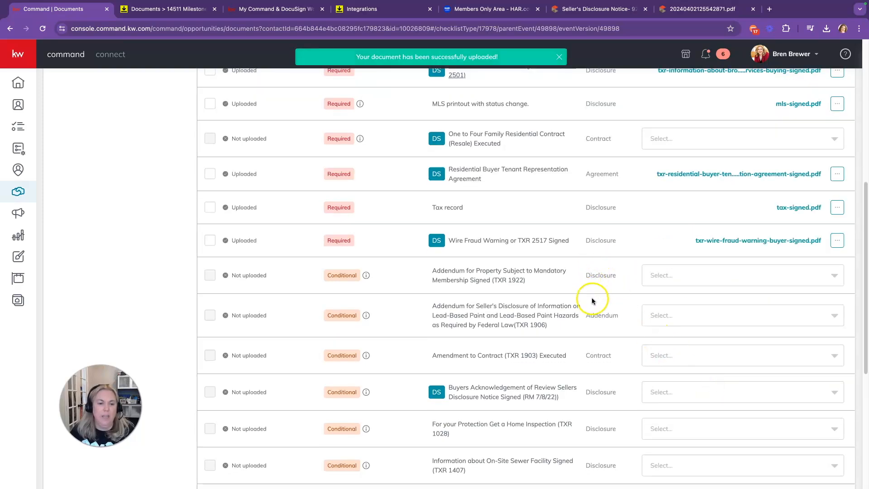
pyautogui.scroll(-1, 593, 298)
pyautogui.scroll(3, 595, 303)
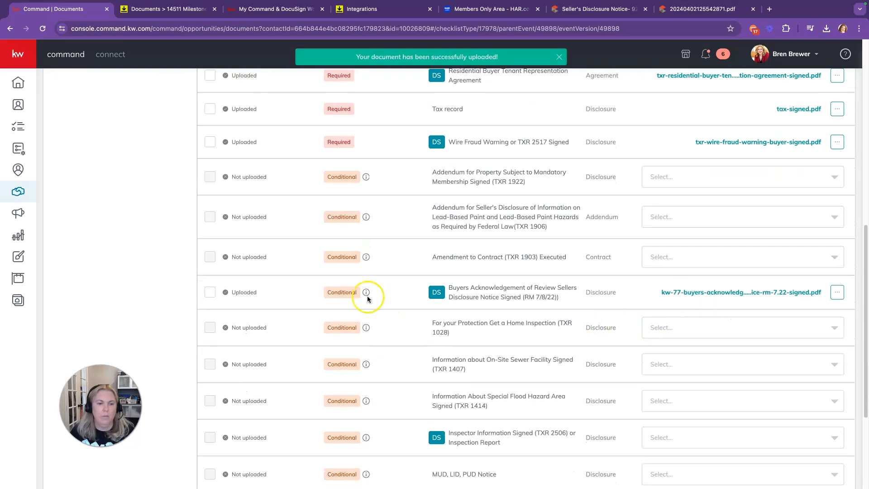
pyautogui.scroll(-1, 614, 322)
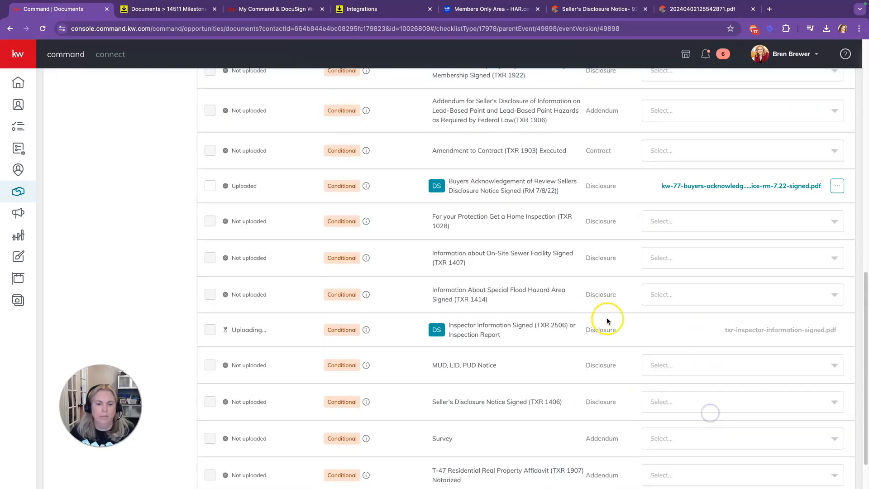
pyautogui.click(674, 317)
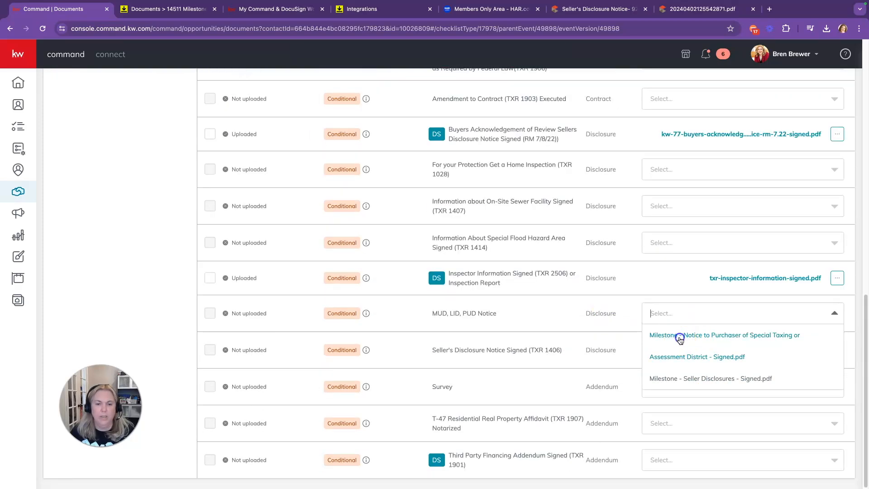
pyautogui.click(679, 337)
pyautogui.scroll(9, 573, 285)
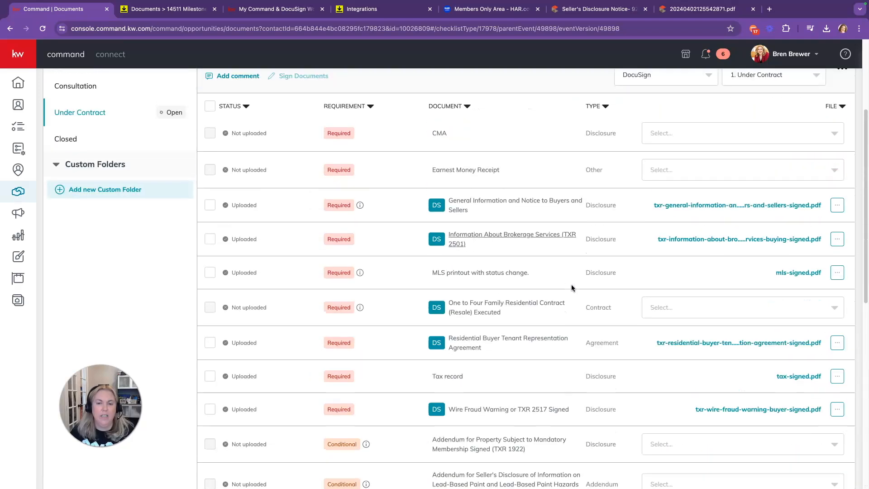
pyautogui.scroll(3, 571, 288)
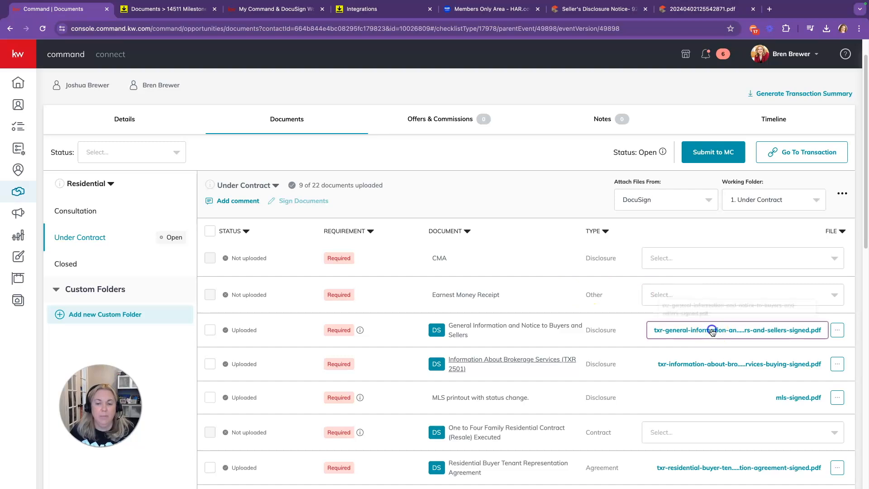
# Step: Preview the attached General Information PDF, then close the preview
pyautogui.click(790, 322)
pyautogui.click(852, 53)
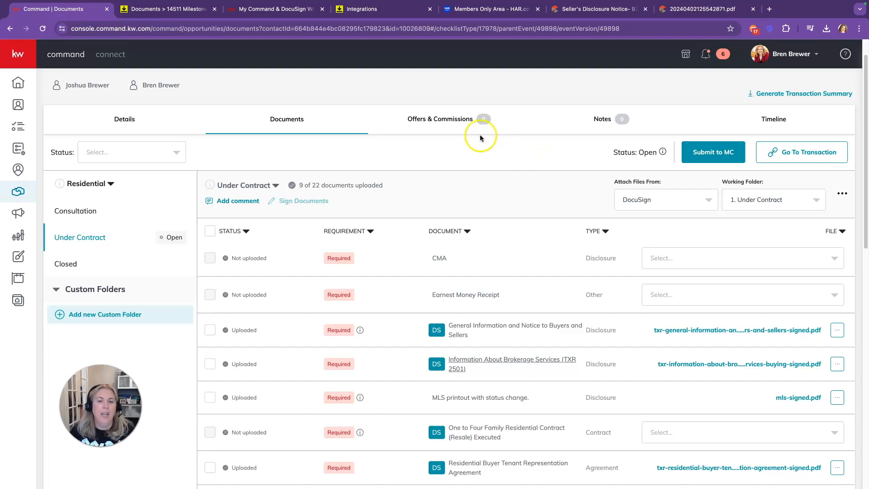
pyautogui.scroll(1, 537, 278)
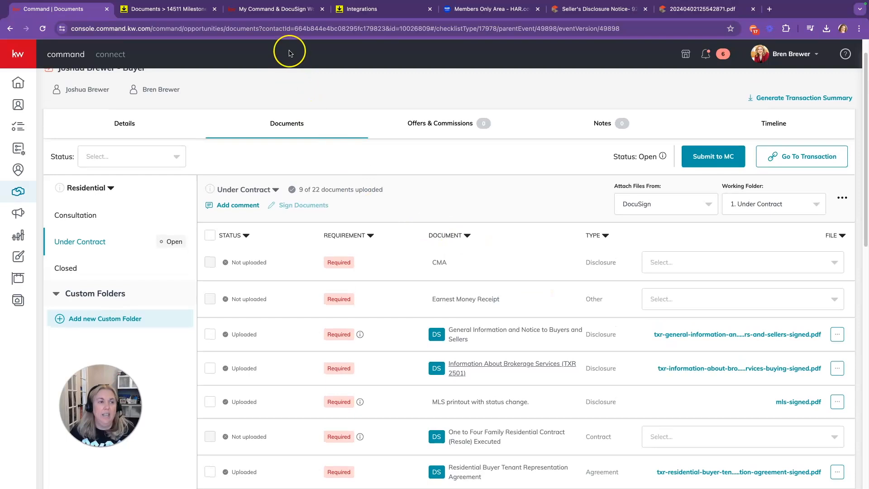
# Step: Check the DocuSign workflow help article, then return and start Submit to MC for the checklist
pyautogui.click(274, 9)
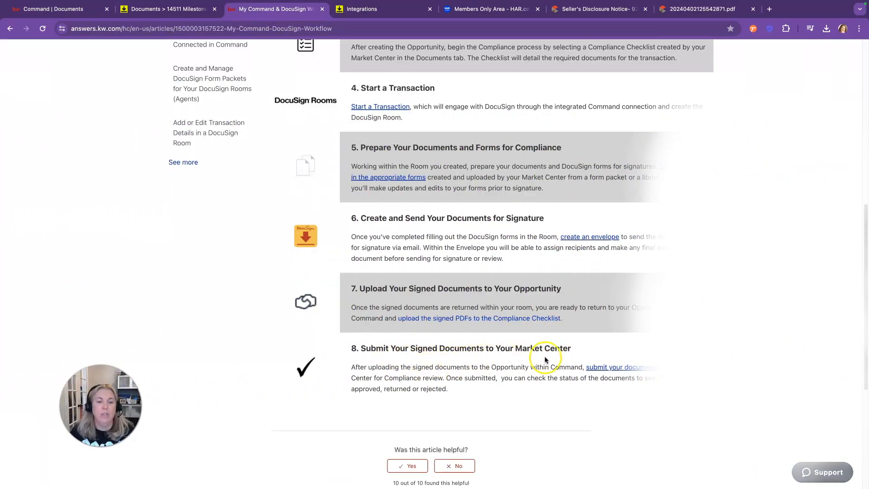
pyautogui.click(68, 9)
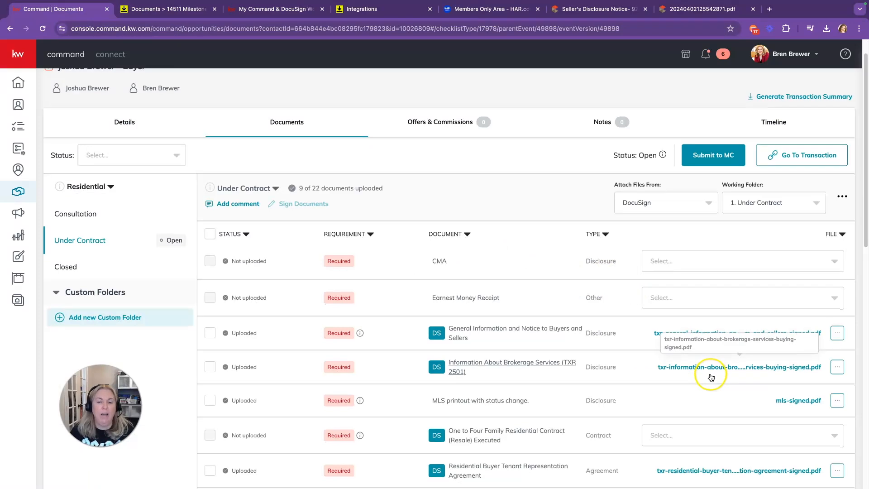
pyautogui.scroll(-1, 760, 324)
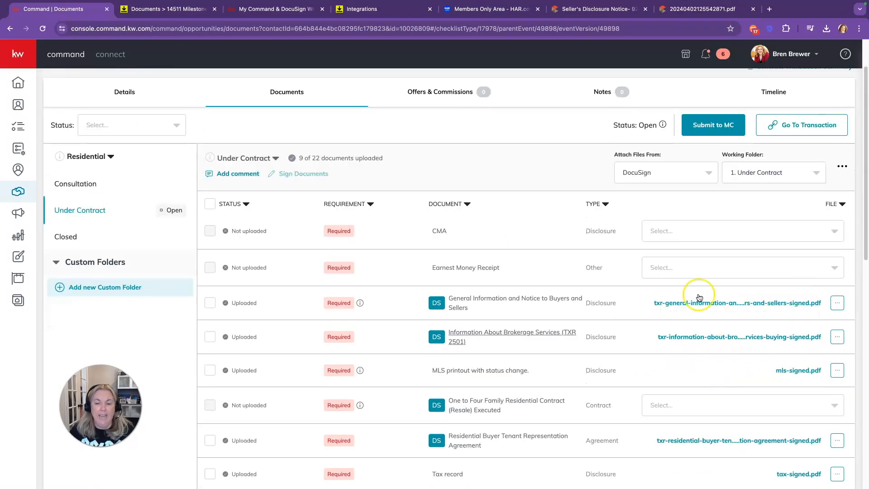
pyautogui.click(714, 130)
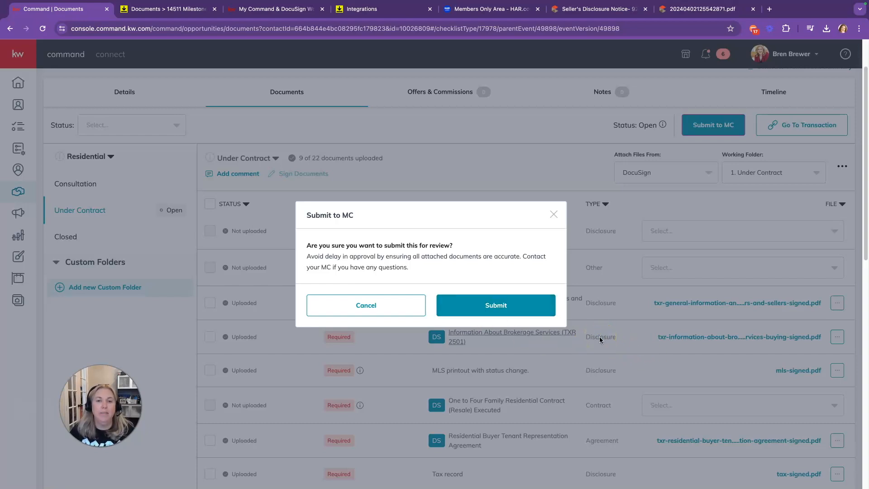
# Step: Dismiss the Submit to MC confirmation without submitting and show the My Command & DocuSign Workflow article
pyautogui.click(260, 9)
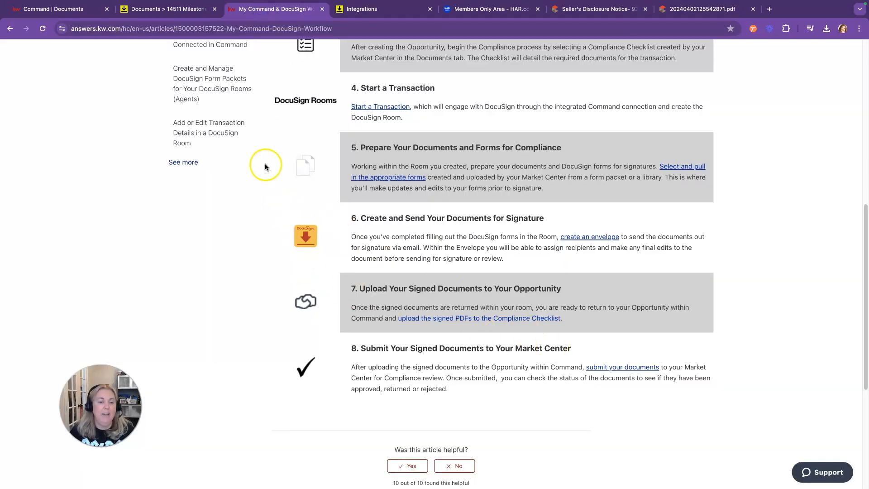
pyautogui.click(58, 9)
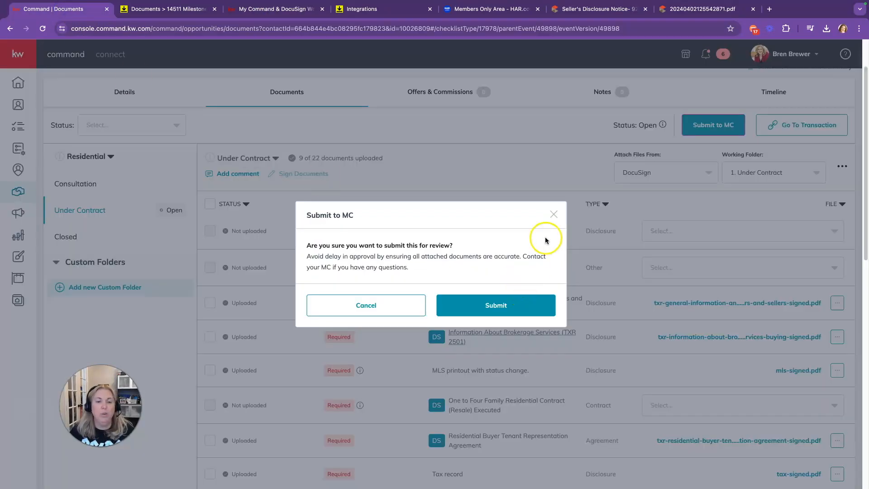
pyautogui.click(553, 214)
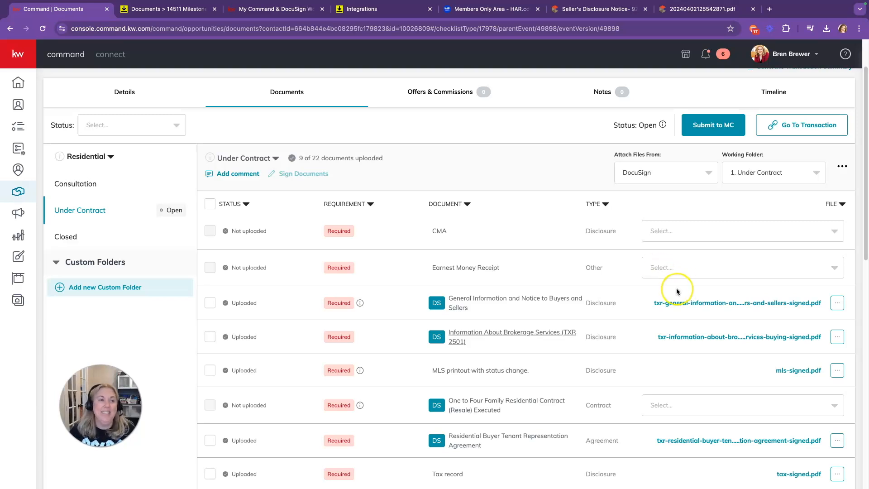
pyautogui.click(259, 9)
pyautogui.scroll(8, 571, 347)
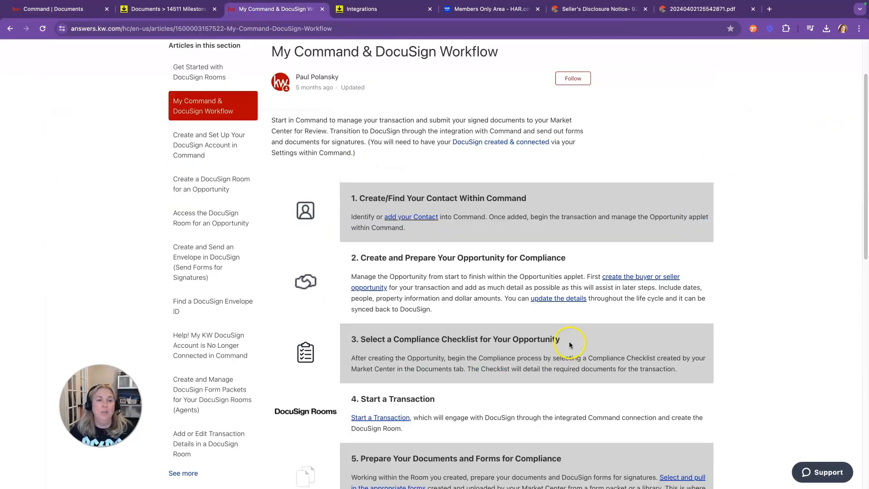
pyautogui.scroll(-6, 585, 326)
pyautogui.scroll(2, 583, 325)
pyautogui.scroll(1, 583, 322)
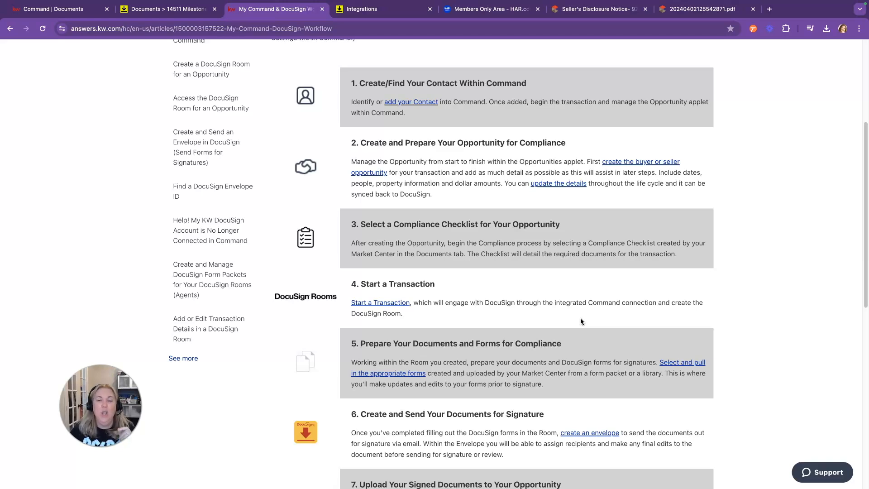
pyautogui.scroll(-2, 577, 314)
pyautogui.scroll(-3, 576, 312)
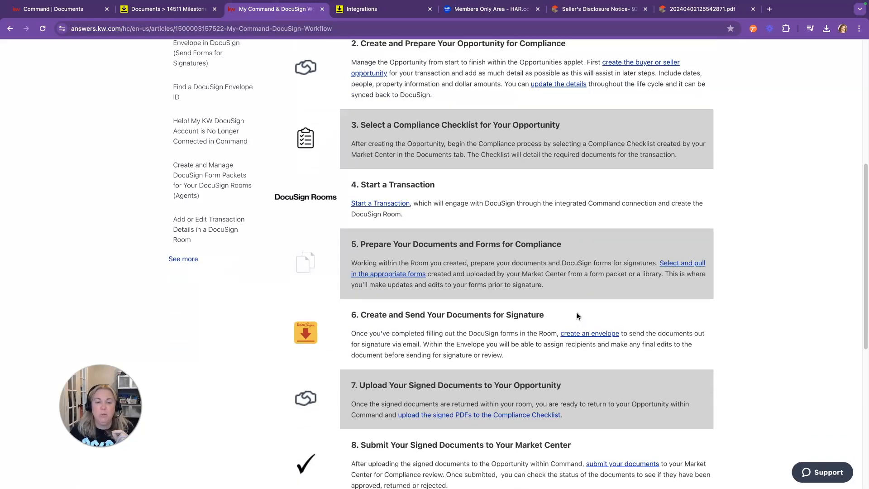
pyautogui.scroll(-2, 617, 357)
pyautogui.scroll(-1, 617, 357)
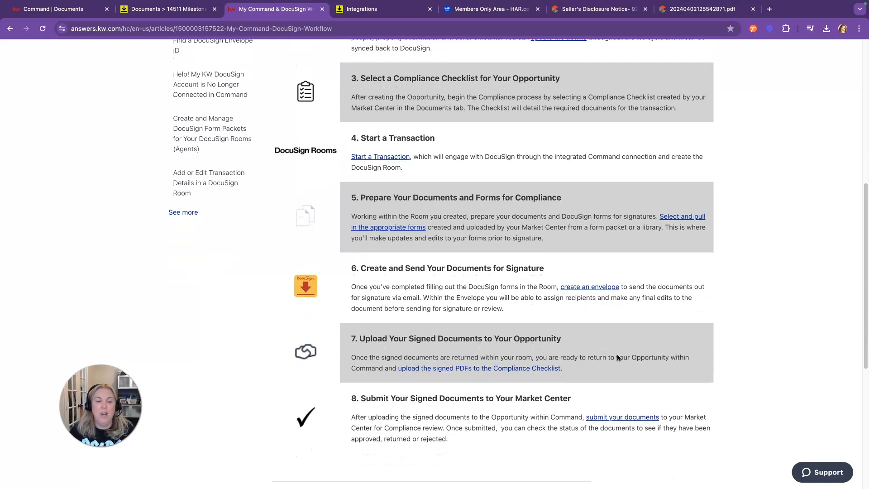
pyautogui.scroll(-2, 618, 357)
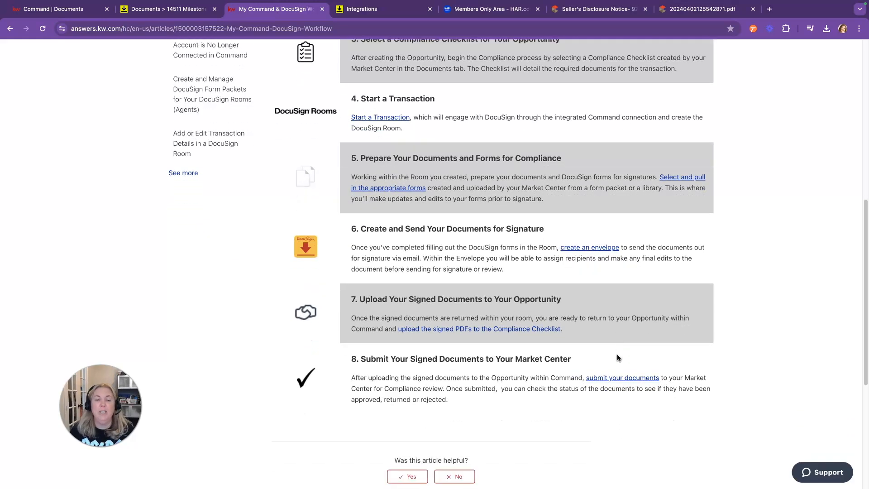